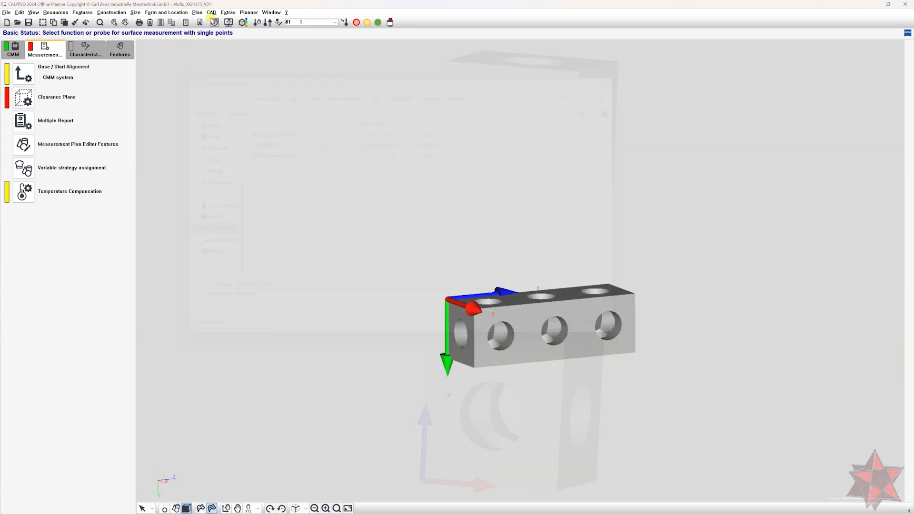
Set the part color in the CAD settings to medium gray.
click(211, 12)
click(235, 111)
drag(129, 56, 257, 146)
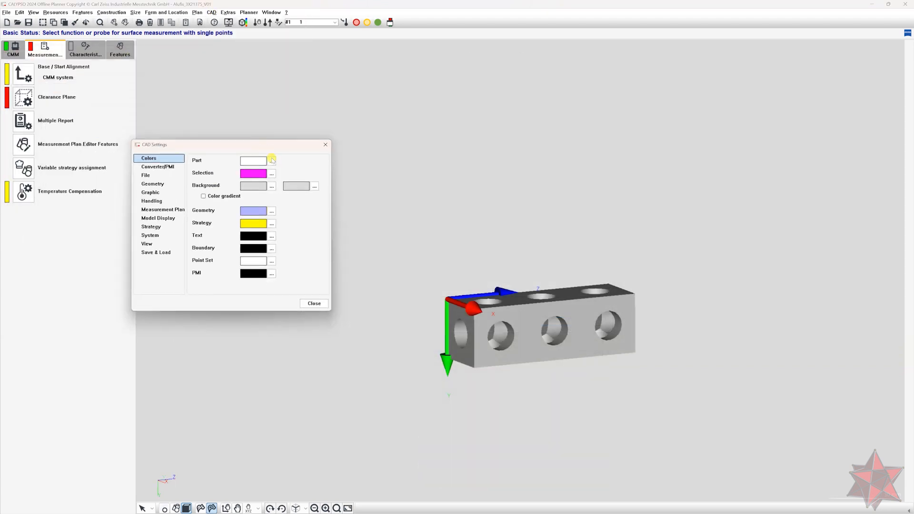
click(272, 161)
click(220, 164)
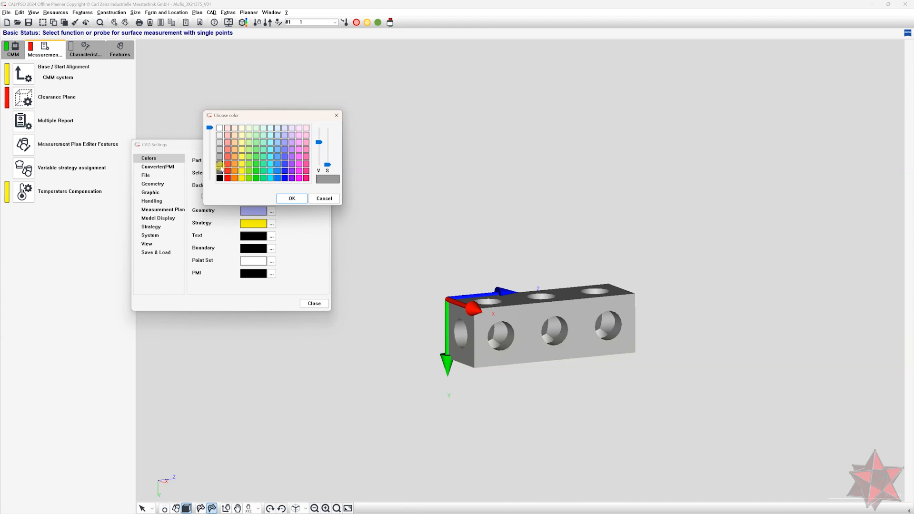
click(292, 198)
middle_drag(603, 320, 563, 363)
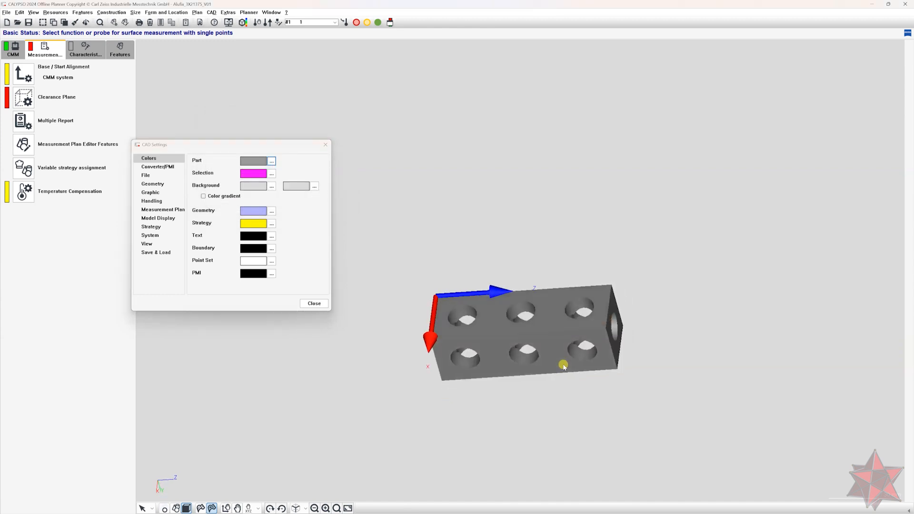
Set the boundary color to white and turn on the display of the model's boundary lines.
click(271, 249)
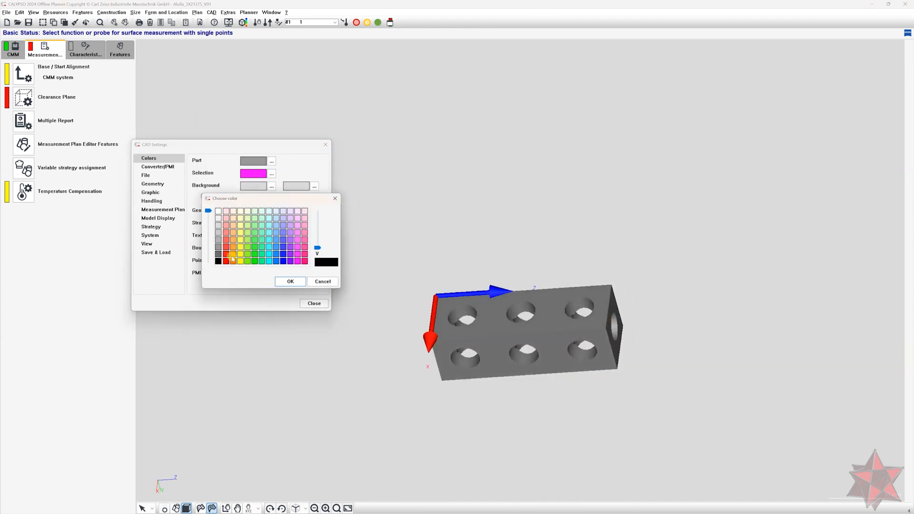
click(218, 212)
click(290, 282)
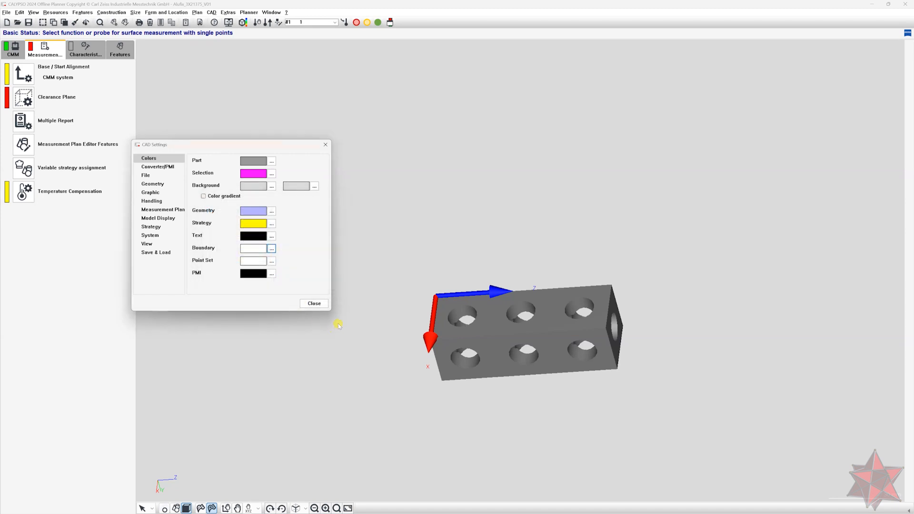
click(204, 505)
click(314, 303)
drag(381, 285, 305, 49)
Rotate the CAD model about the Z axis with CAD Model Transformation so its length runs along X.
click(211, 12)
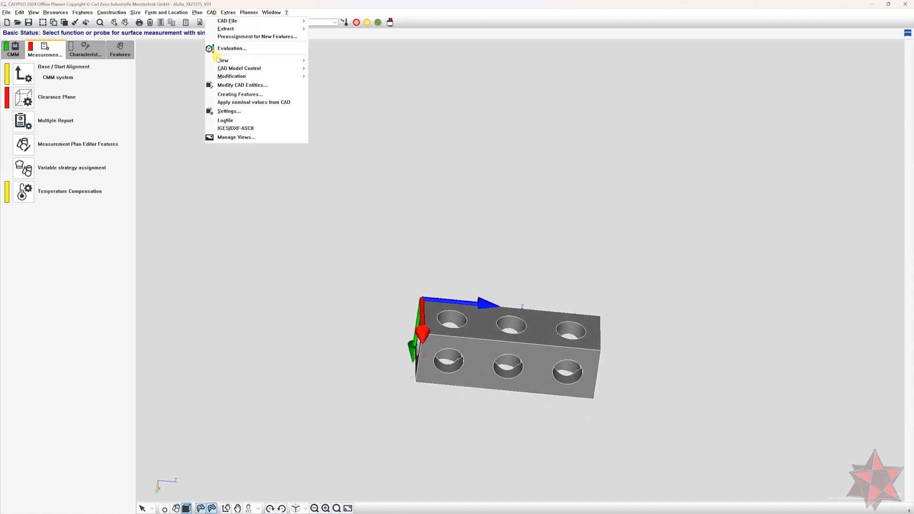
mouse_move(257, 78)
click(351, 77)
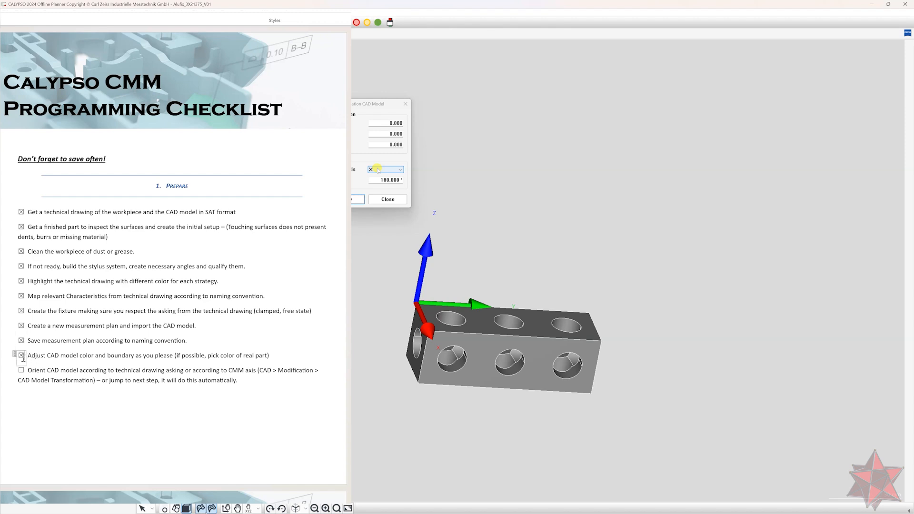
click(379, 170)
click(382, 192)
double_click(379, 179)
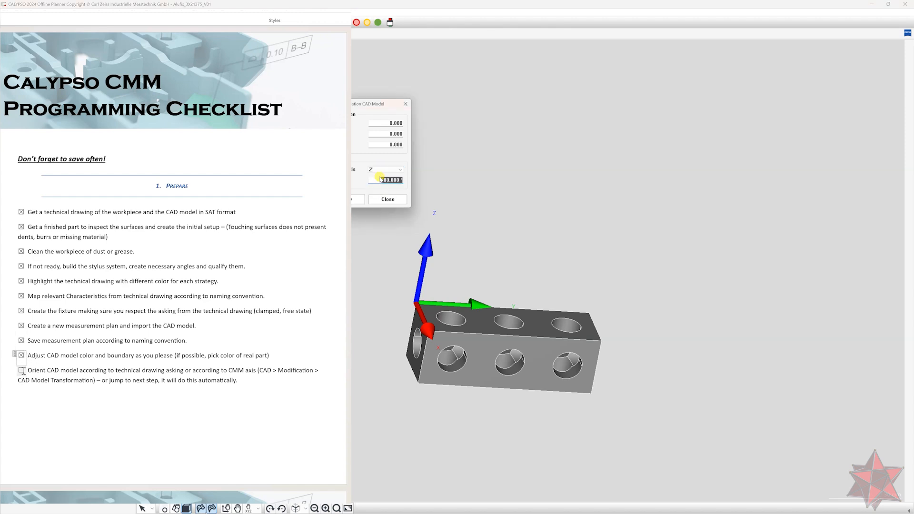
click(355, 199)
middle_drag(484, 338, 465, 344)
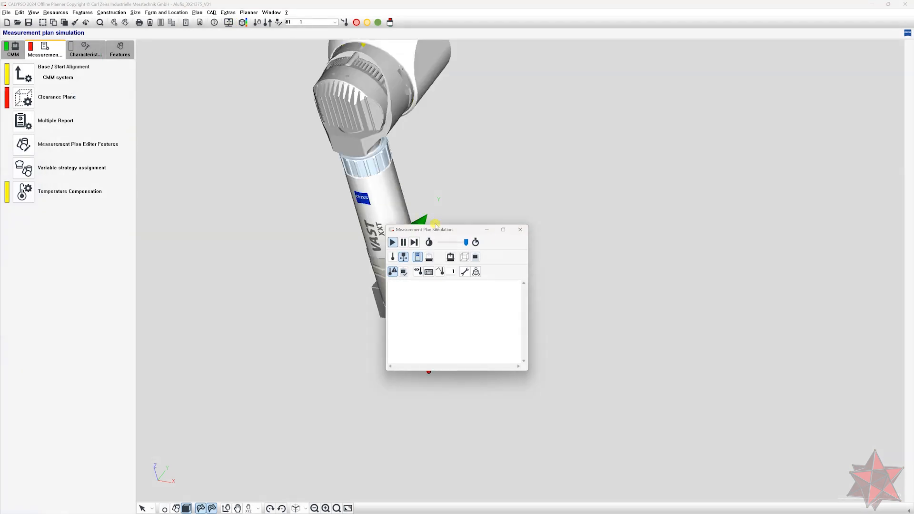
Display the complete CMM around the part in the measurement plan simulation, inspect the part's orientation and close the simulation.
drag(442, 231, 171, 226)
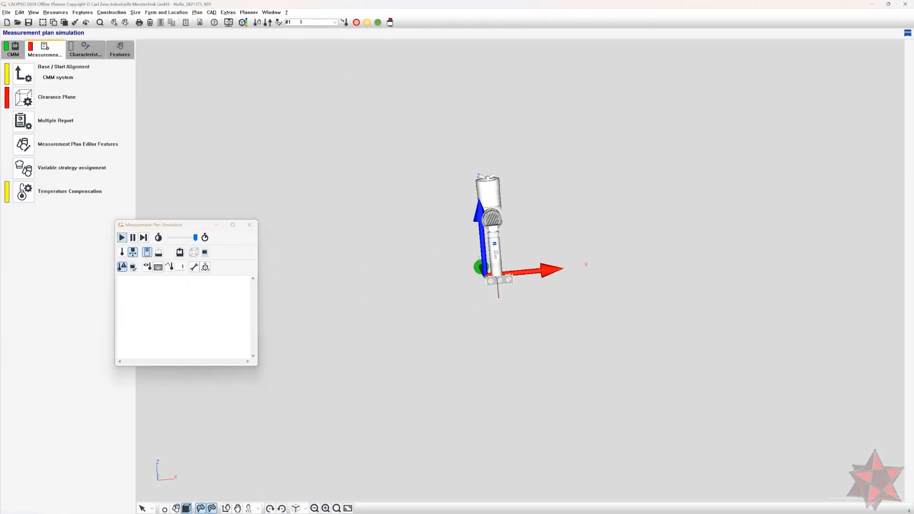
click(180, 252)
middle_drag(529, 290, 471, 328)
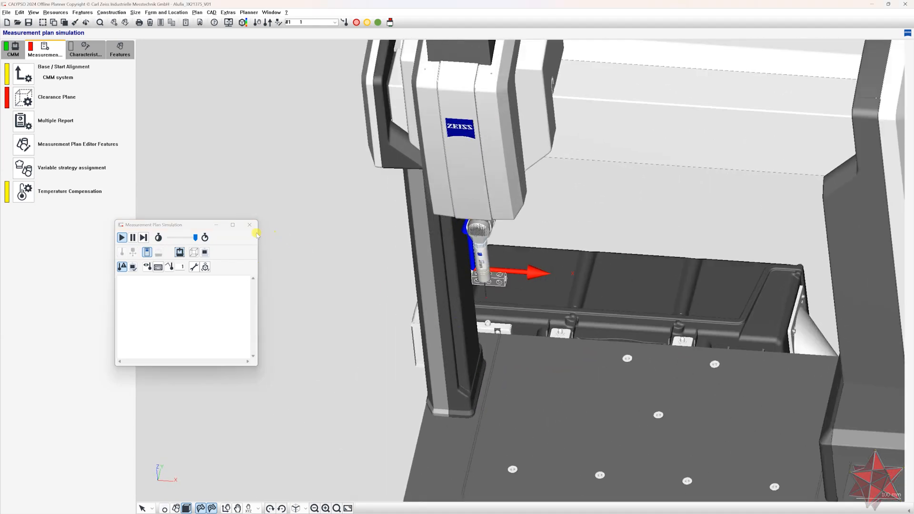
click(250, 225)
scroll(466, 255, up, 4)
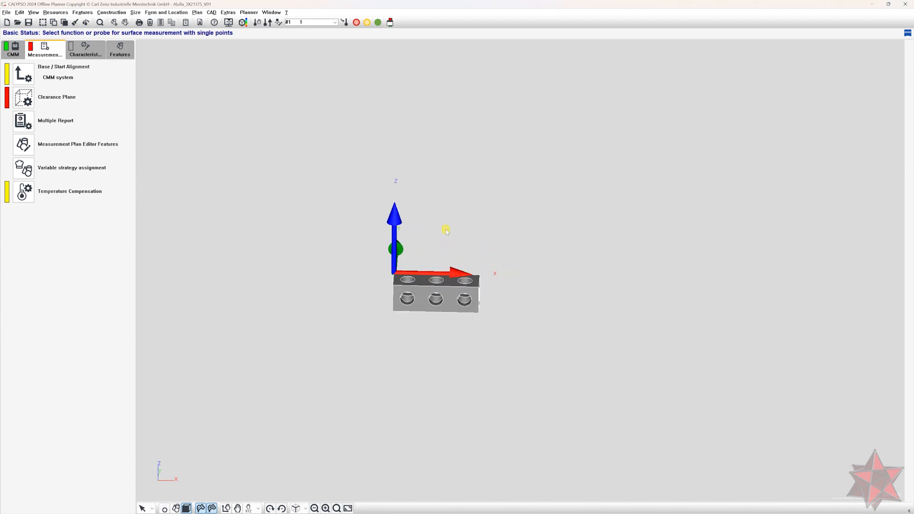
middle_drag(465, 217, 527, 194)
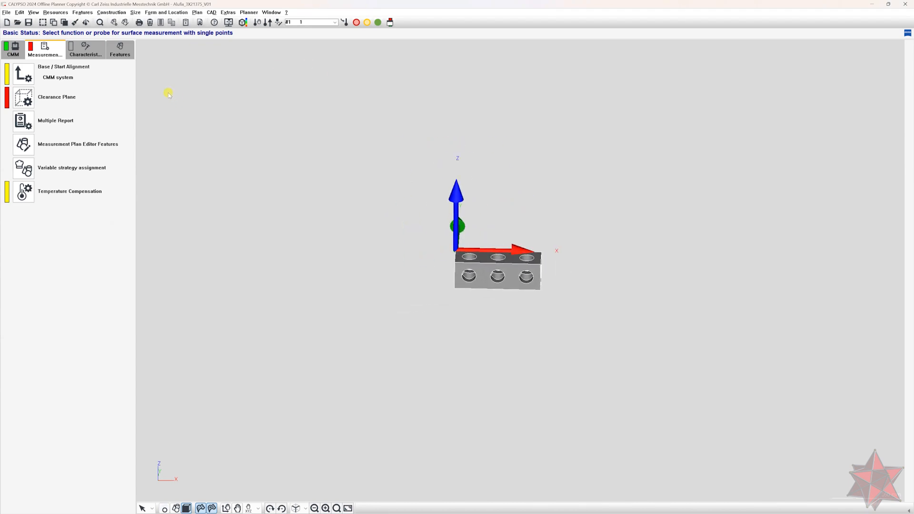
middle_drag(384, 218, 360, 205)
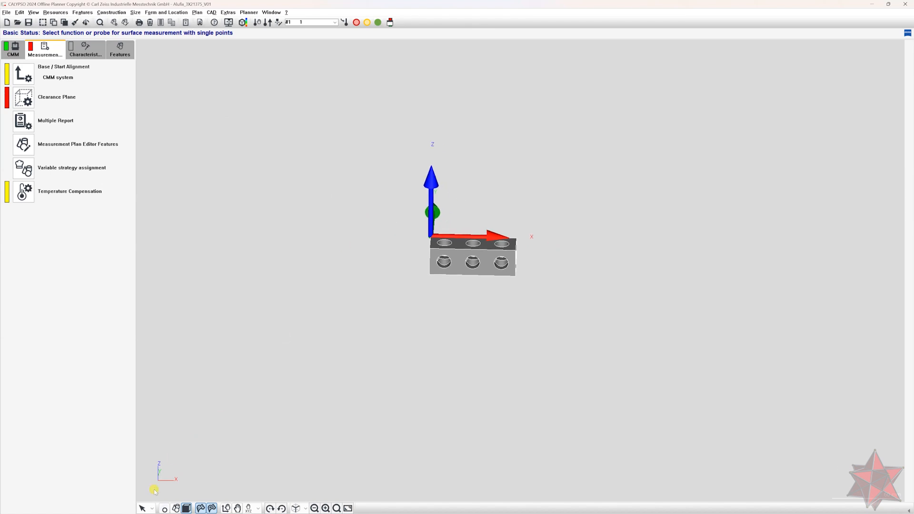
Switch the CAD selection mode to Extract Features and consult the datums on the mapped technical drawing.
click(152, 508)
click(168, 488)
right_drag(269, 339, 282, 370)
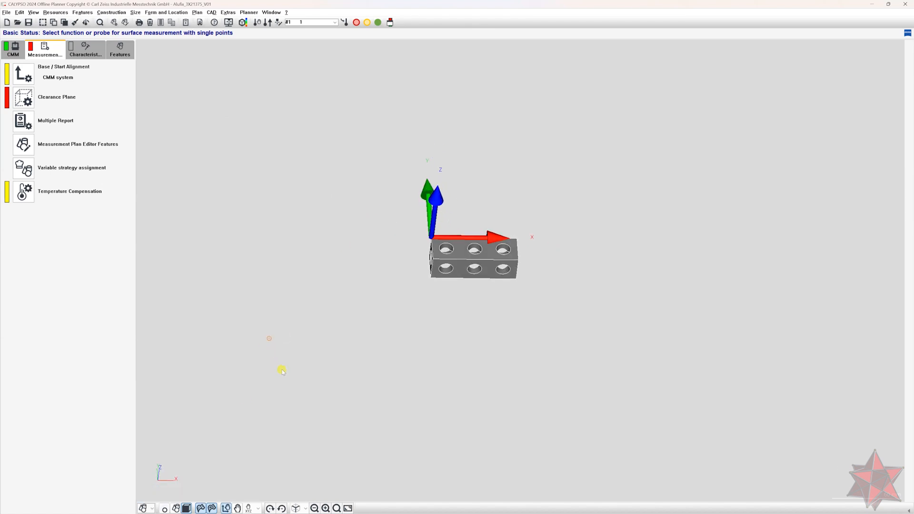
scroll(284, 368, up, 4)
middle_drag(260, 341, 389, 375)
scroll(390, 375, up, 2)
mouse_move(380, 364)
right_down()
mouse_move(383, 379)
mouse_move(409, 354)
right_up()
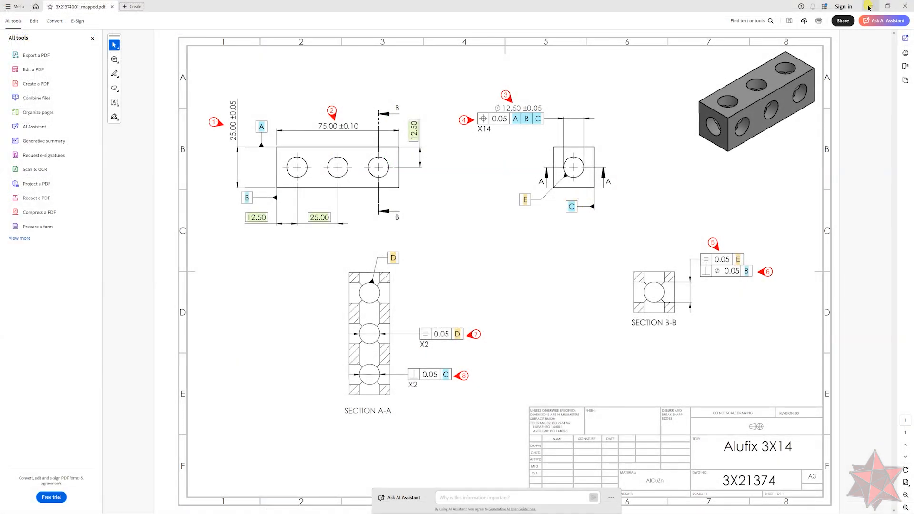
click(870, 6)
Extract the top three-hole face at Z = 0 as a plane and name it -A-.
click(155, 508)
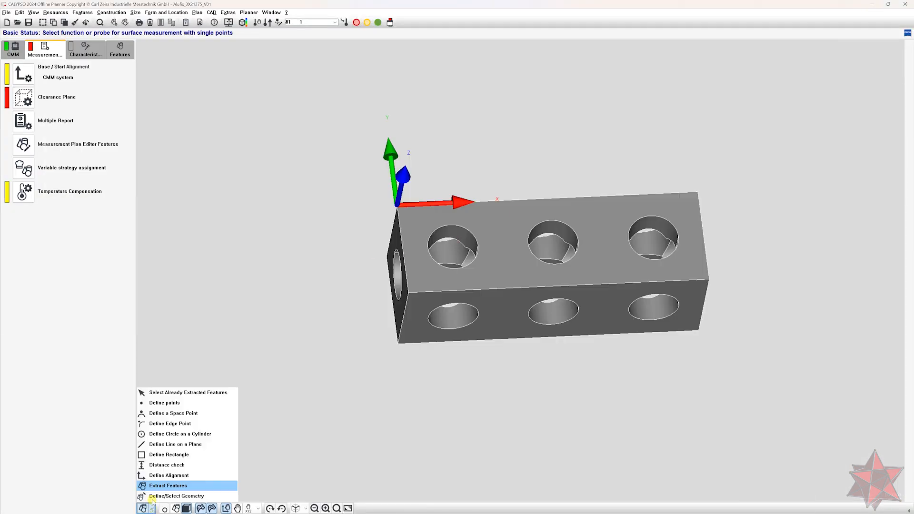
click(156, 489)
click(502, 266)
middle_drag(515, 287, 533, 339)
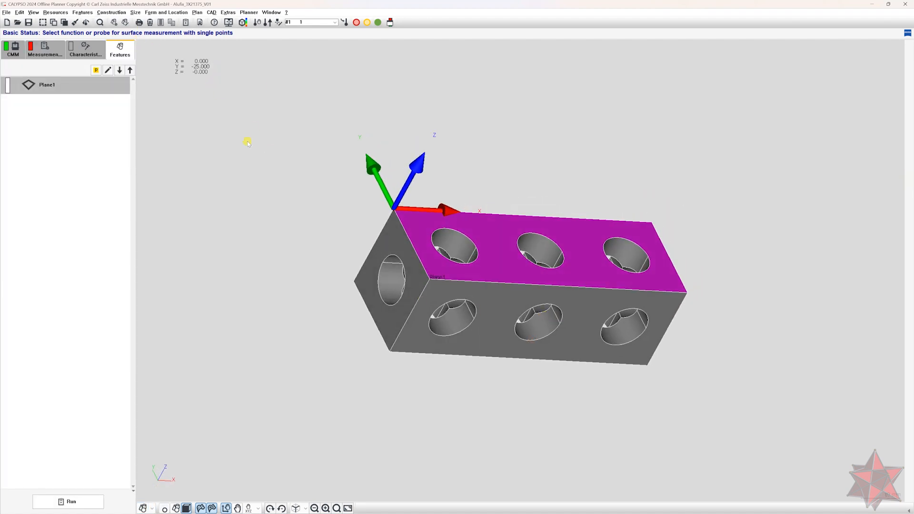
key(F2)
text(-A-)
key(Return)
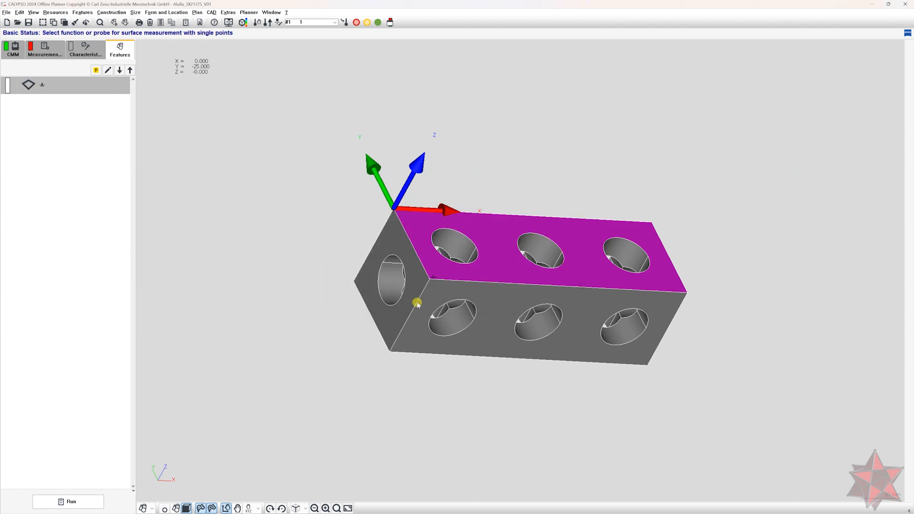
click(416, 302)
key(Delete)
click(143, 163)
Extract the single-hole end face at the X origin as a plane and name it -B-.
middle_drag(476, 285, 500, 281)
click(391, 240)
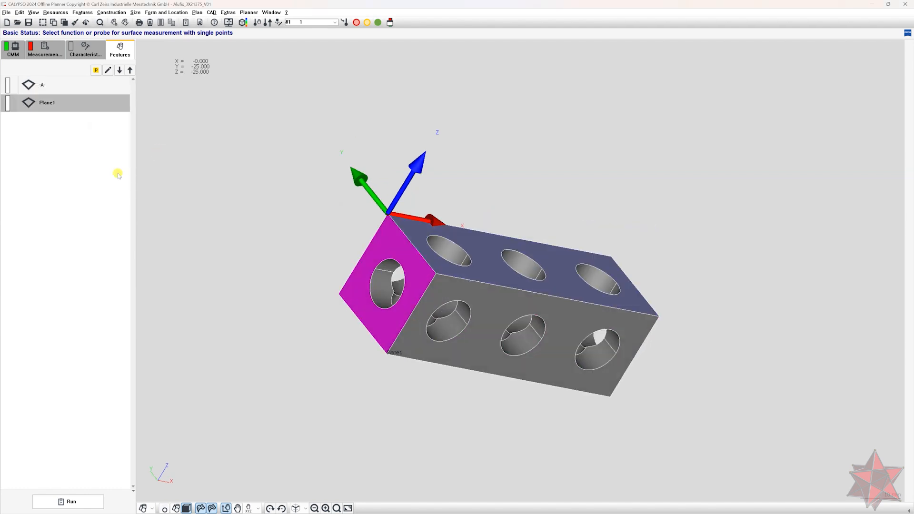
key(F2)
text(-B-)
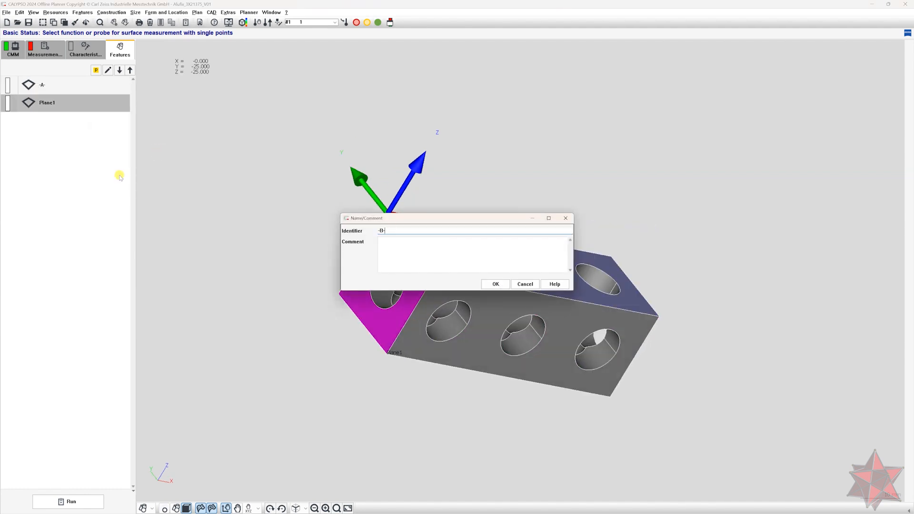
key(Return)
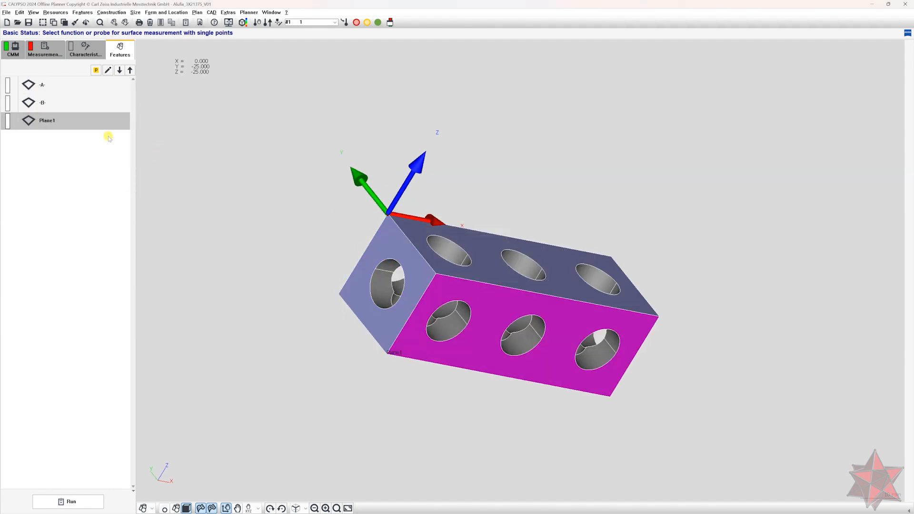
Extract the long three-hole side face adjoining -A- and -B- as a plane and name it -C-.
key(F2)
text(-C-)
key(Return)
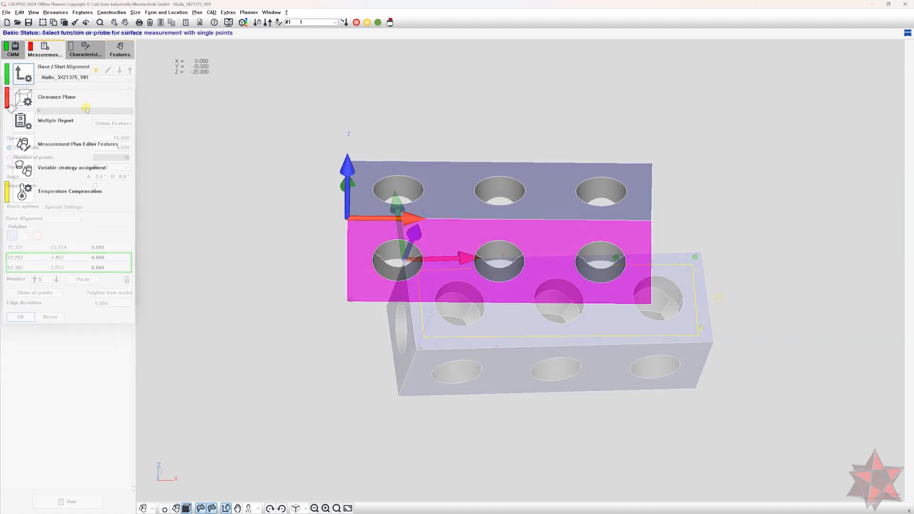
Open the current base alignment Alufix_3X21375_V01 for changes.
double_click(22, 72)
drag(183, 4, 210, 110)
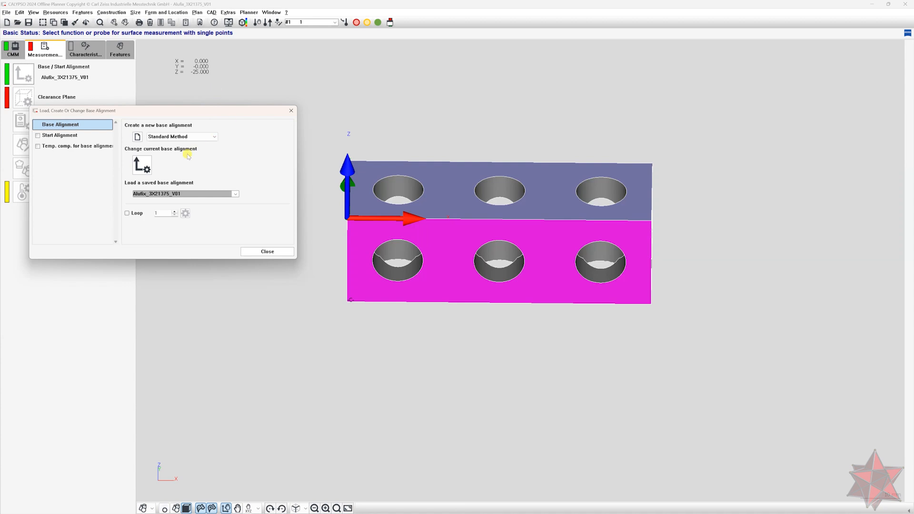
click(141, 165)
drag(71, 78, 194, 125)
Form the datum as per ISO 5459 in the constraint evaluation parameters of the X Origin feature -B-.
click(188, 238)
right_click(189, 238)
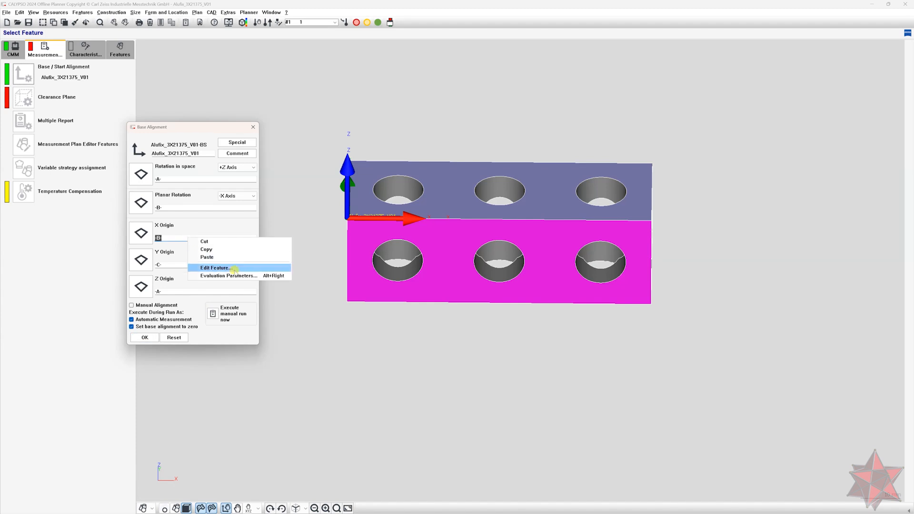
click(227, 276)
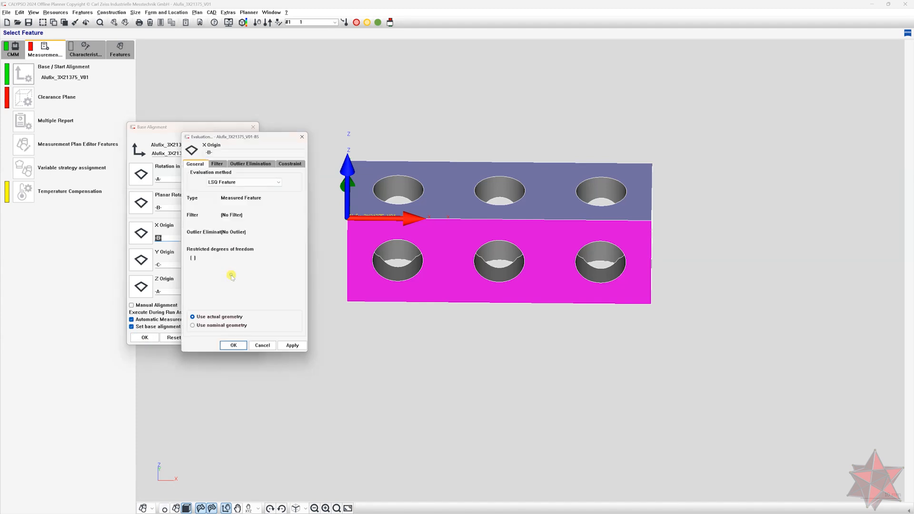
click(212, 323)
click(293, 163)
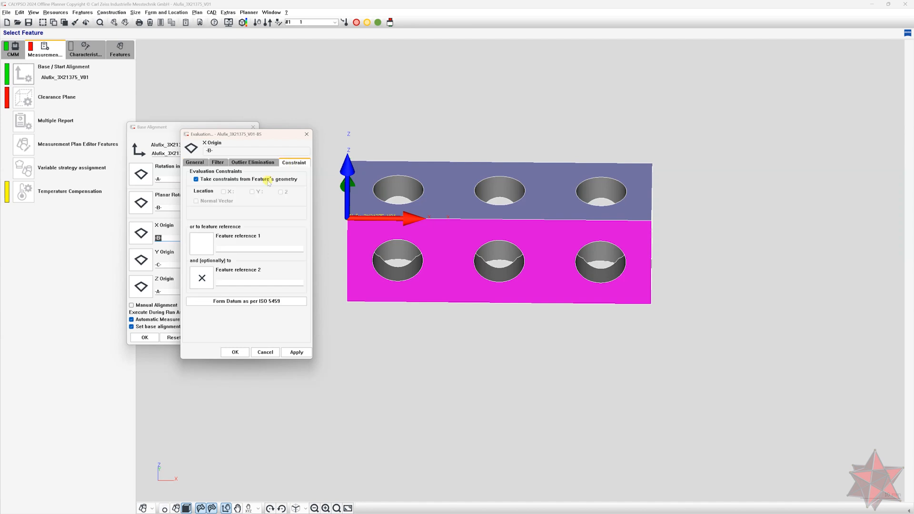
click(247, 301)
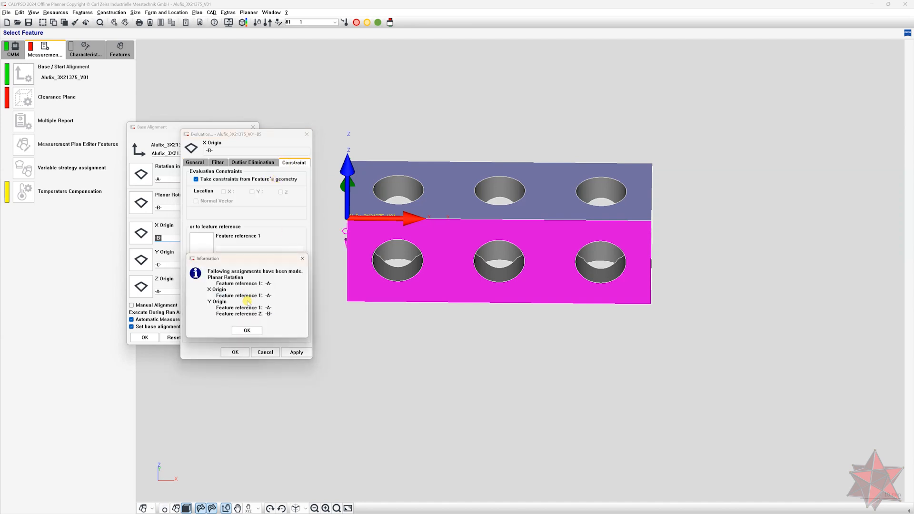
click(247, 330)
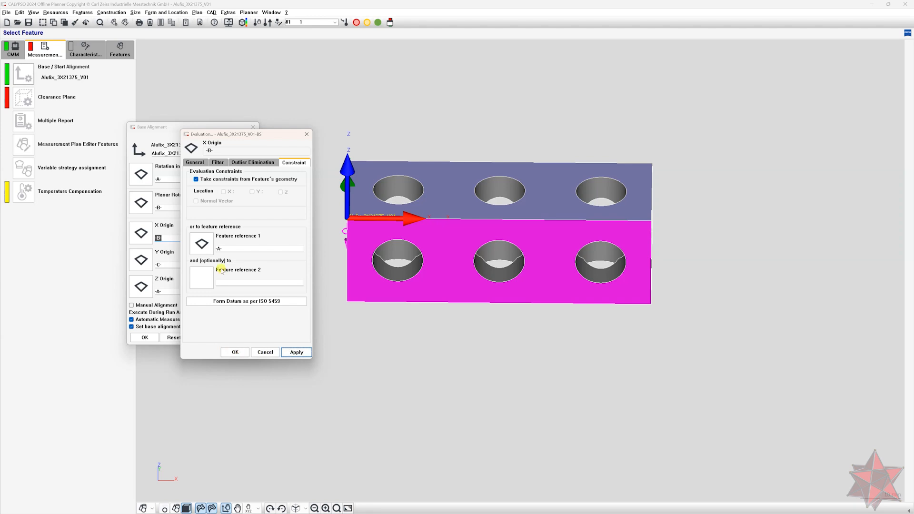
click(235, 351)
Check the constraint references of the Y Origin feature -C- and accept the base alignment.
click(171, 261)
right_click(168, 260)
click(204, 305)
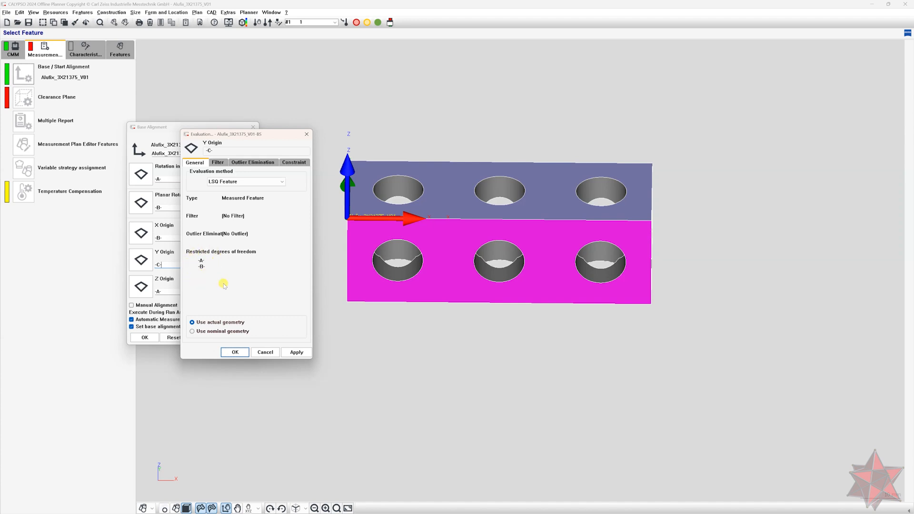
click(294, 162)
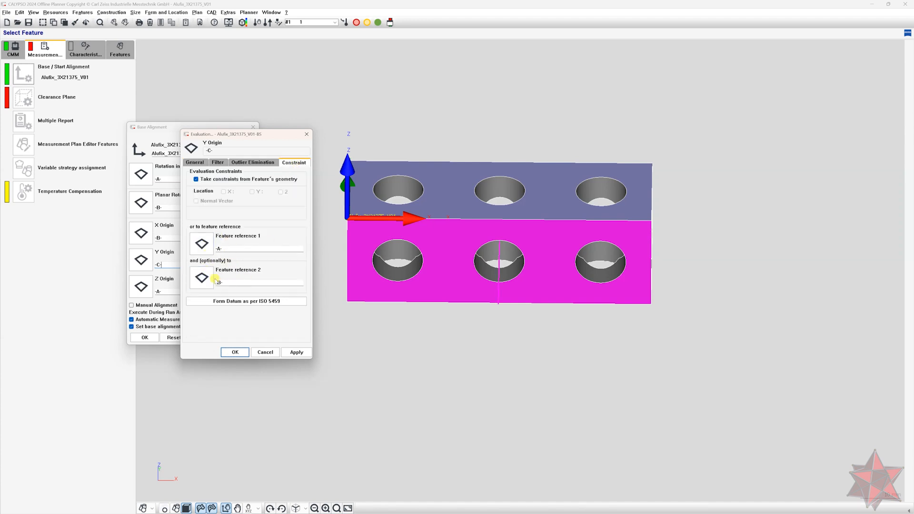
click(235, 352)
click(154, 338)
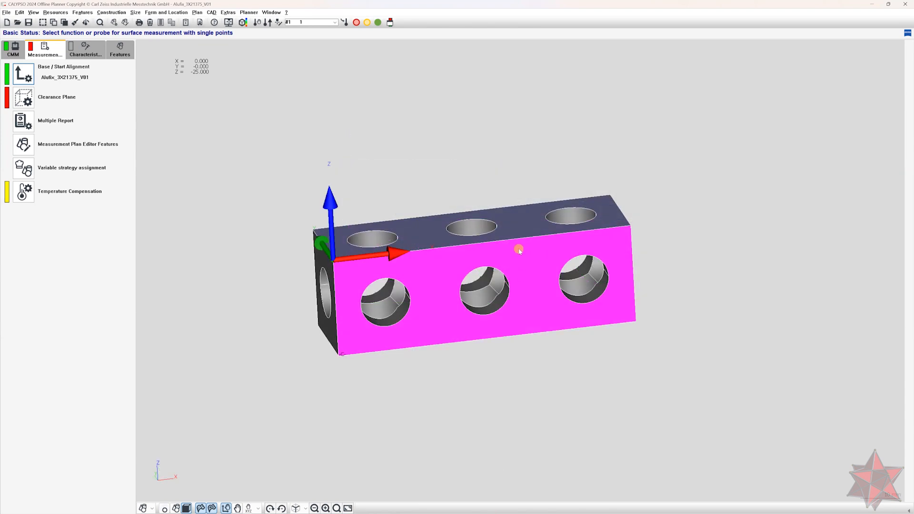
Review the base alignment options, the list of extracted datum planes and their faces on the part.
click(33, 63)
drag(194, 15, 241, 88)
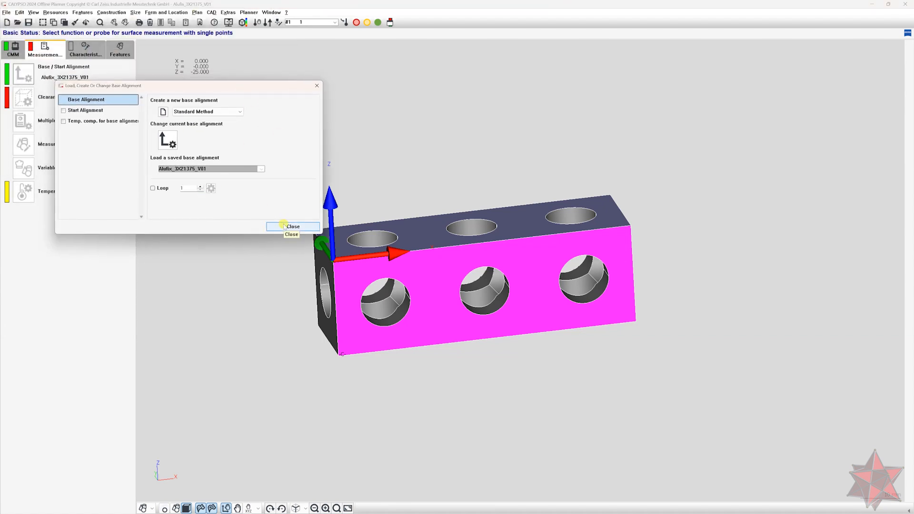
click(284, 227)
click(120, 50)
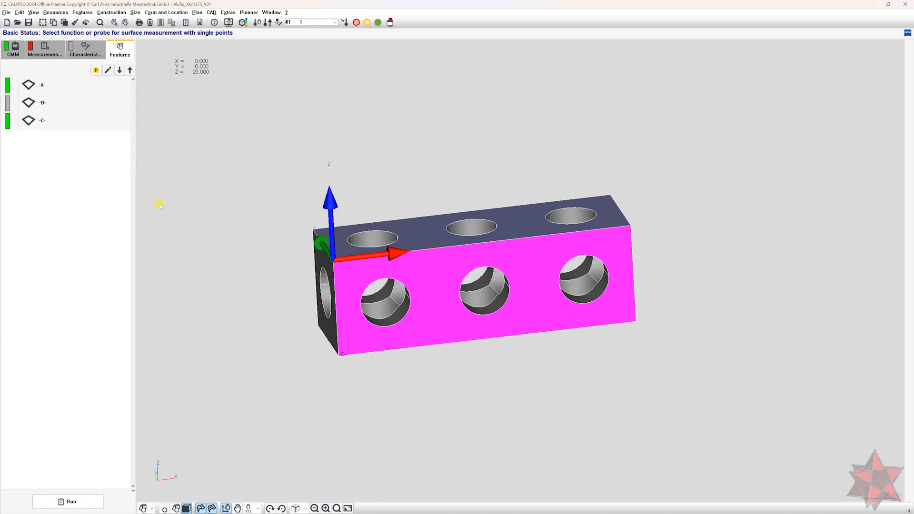
drag(221, 224, 190, 261)
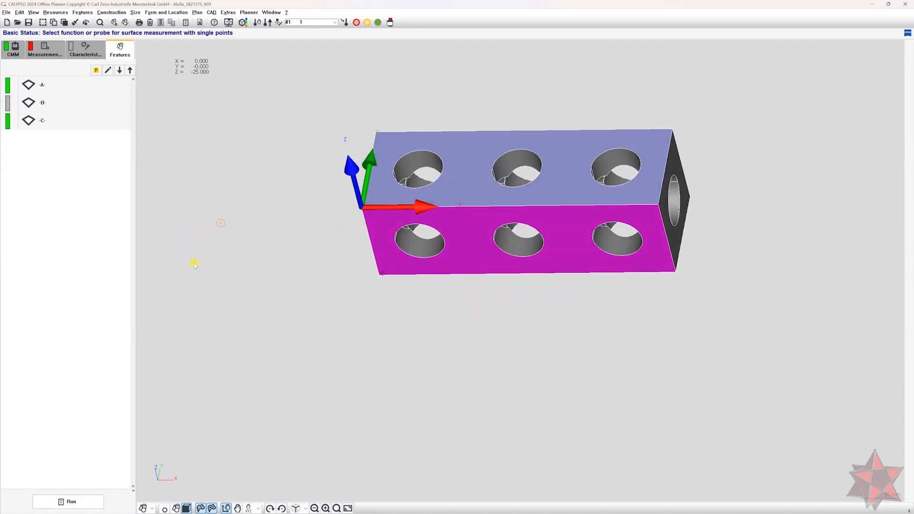
Create a plane on the block's top face and probe it with four points near the face's corners.
click(150, 505)
click(180, 485)
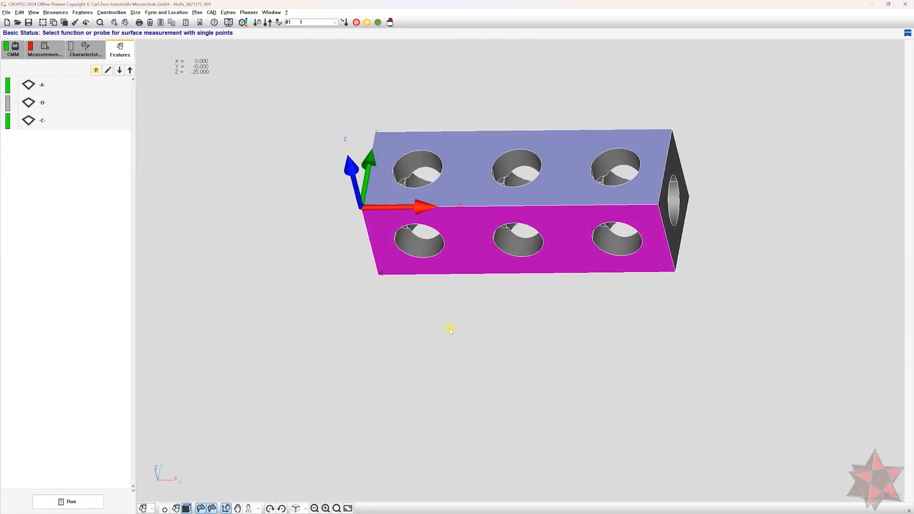
click(460, 191)
double_click(35, 142)
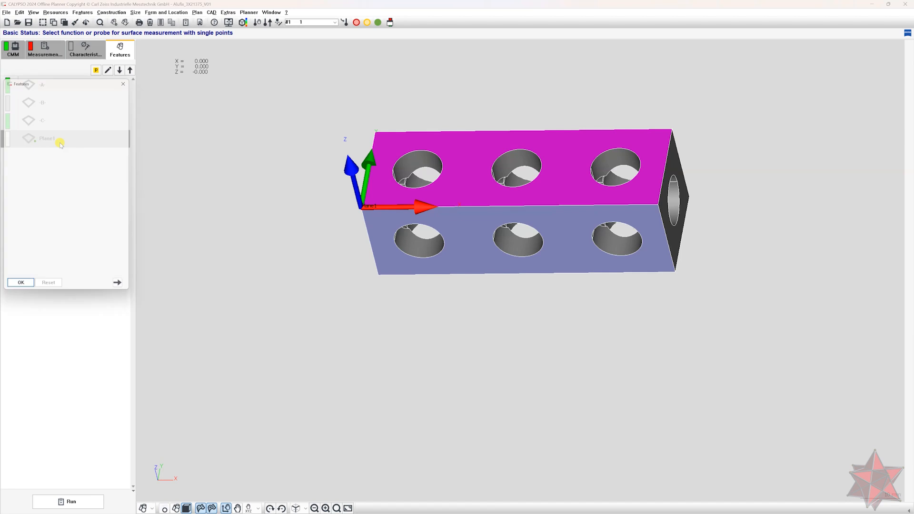
click(386, 146)
click(377, 197)
click(641, 195)
click(650, 144)
click(20, 291)
Create a 2D line on the block's long front face by probing one point near each end of the upper edge.
middle_drag(343, 286, 353, 259)
click(151, 507)
click(171, 403)
click(361, 211)
click(643, 198)
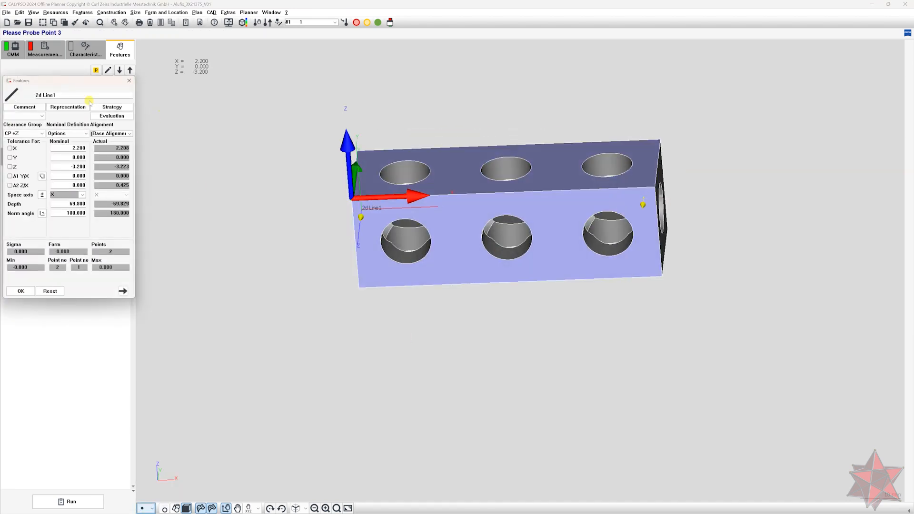
Set the X coordinates of the 2D line's two strategy points to 2 and 71 and accept the line.
click(110, 104)
double_click(52, 147)
click(53, 168)
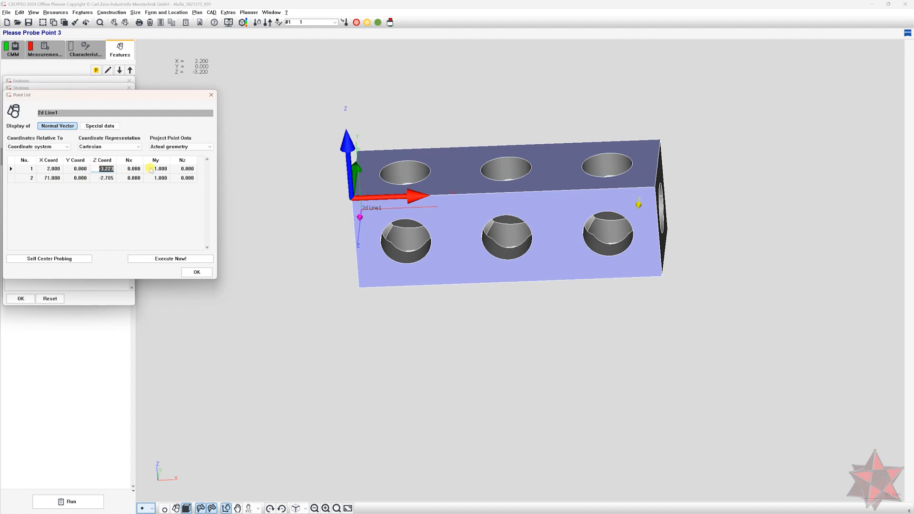
click(28, 298)
click(24, 292)
double_click(49, 157)
click(20, 291)
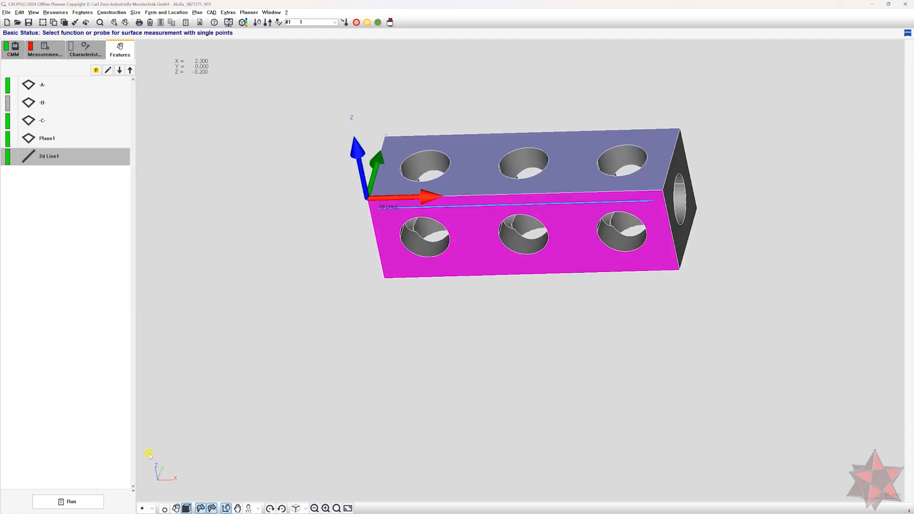
Probe a single point on the block's end face opposite the origin.
click(151, 508)
click(172, 414)
middle_drag(610, 310, 534, 349)
click(624, 231)
middle_drag(476, 291, 395, 273)
Rename the new plane as Start Pln, the 2D line as Start Lin and the point as Start Pnt.
click(47, 139)
key(F2)
text(Start Pln)
key(Return)
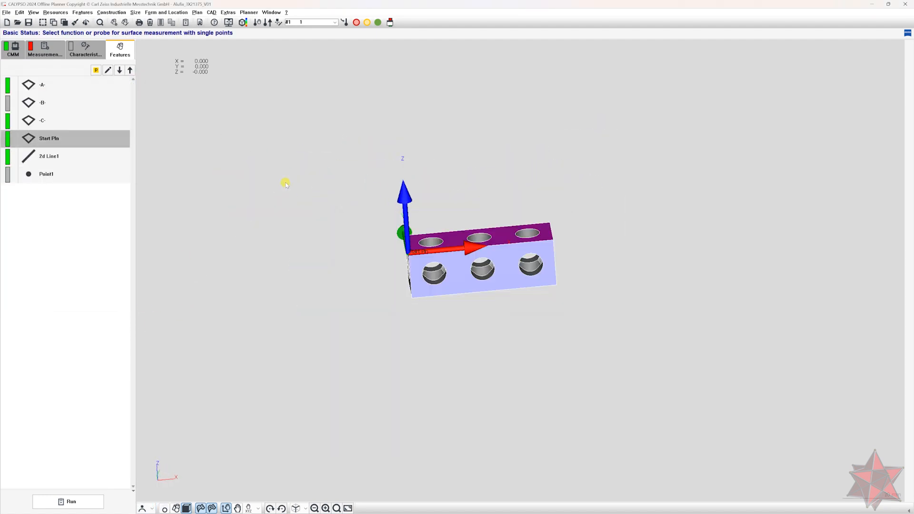
click(49, 157)
key(F2)
text(Start Lin)
key(Return)
click(46, 174)
key(F2)
text(Start Pnt)
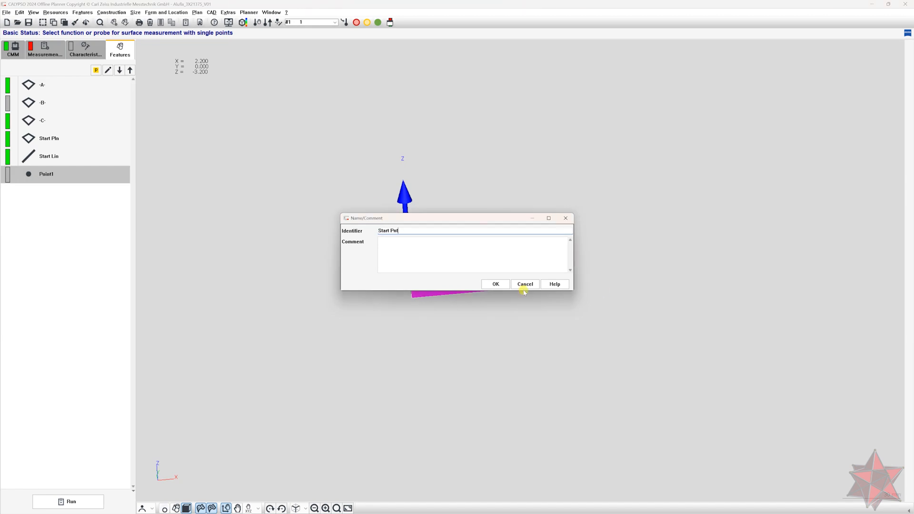
key(Return)
Move the plane, line and point start features to the beginning of the feature list, above datum -A-.
click(49, 138)
shift+click(47, 174)
drag(48, 174, 53, 83)
Open the start alignment definition from the measurement plan's base/start alignment settings.
click(45, 50)
click(24, 75)
click(34, 30)
click(113, 62)
Assign Start Lin to planar rotation and Y origin, Start Pnt to X origin and Start Pln to Z origin, and accept the start alignment.
double_click(254, 150)
click(251, 175)
double_click(252, 156)
click(250, 204)
double_click(257, 150)
click(249, 231)
double_click(253, 143)
click(259, 282)
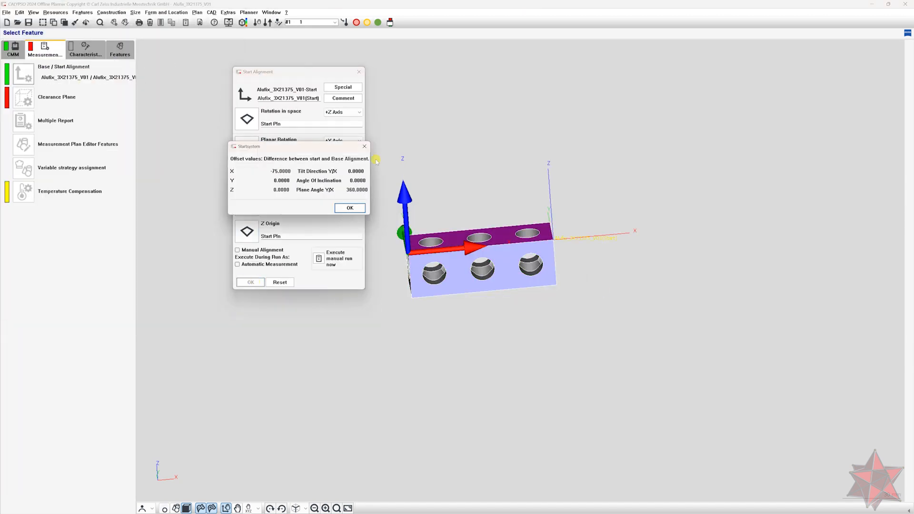
click(350, 207)
Generate the clearance planes from the CAD model and set the +Z clearance to 45 mm.
click(56, 98)
middle_drag(481, 267, 457, 229)
click(267, 125)
click(235, 165)
text(45)
key(Tab)
Set the +X clearance plane to 100 mm and the -Y clearance plane to -30 mm.
drag(239, 240, 277, 244)
key(Tab)
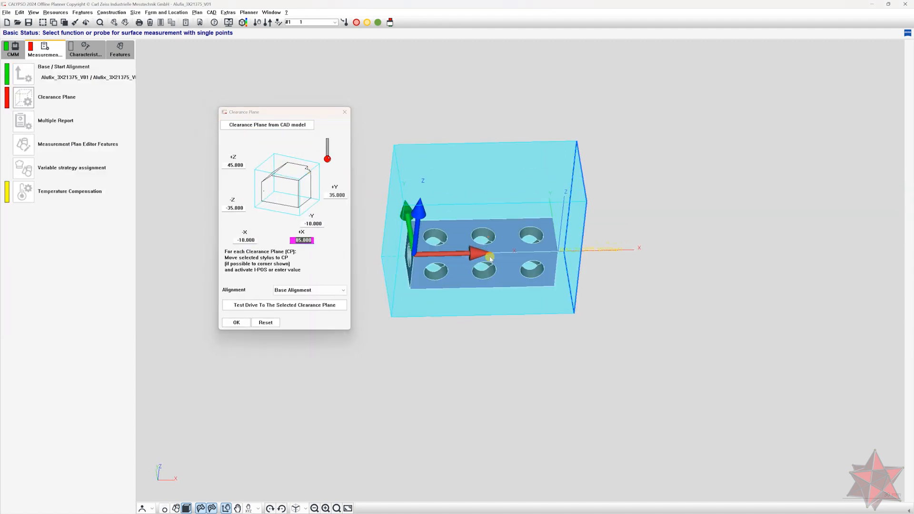
text(1)
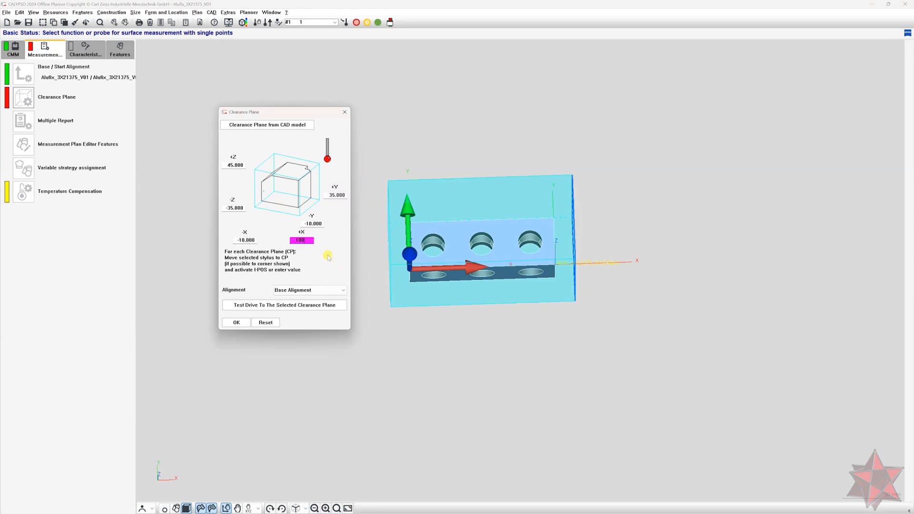
text(00)
key(Tab)
middle_drag(421, 244, 421, 274)
text(-30)
key(Tab)
Set the +Y clearance plane to 75 mm, accept the clearance planes and save the measurement plan.
middle_drag(628, 328, 652, 334)
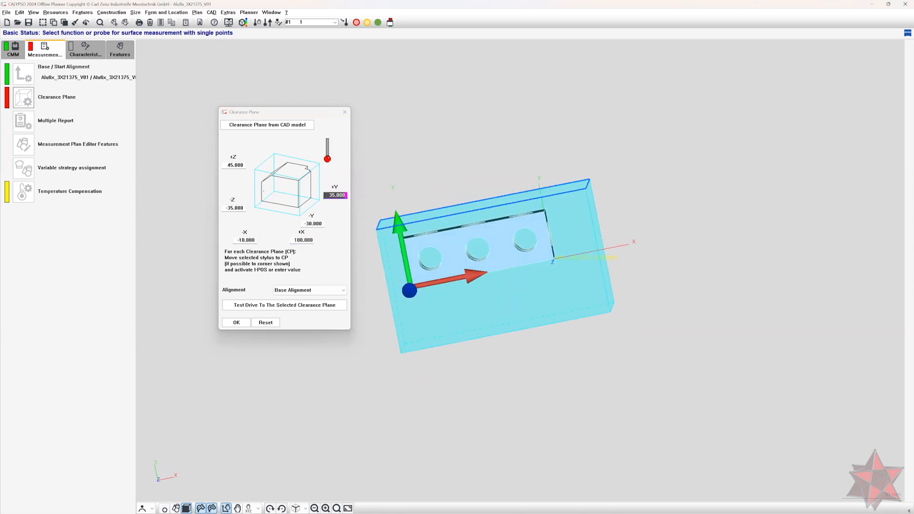
text(75)
key(Tab)
middle_drag(434, 200, 431, 143)
click(242, 322)
click(259, 337)
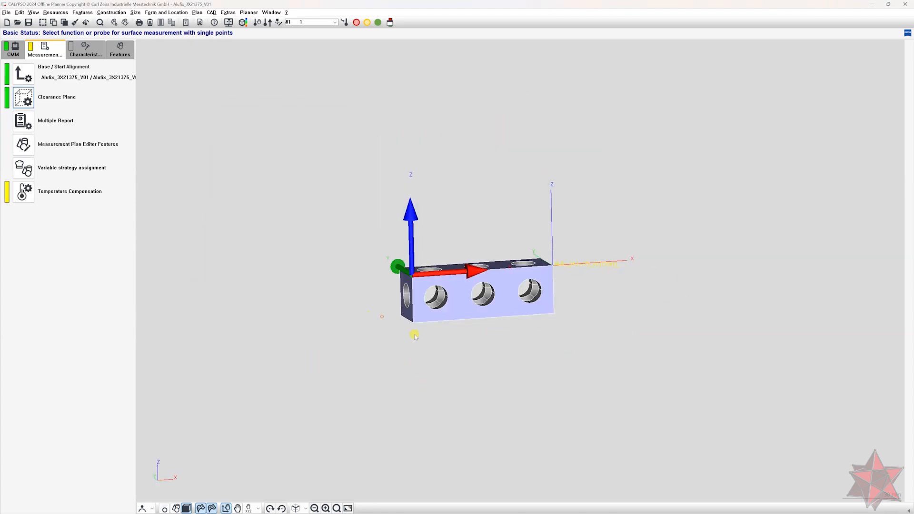
click(29, 22)
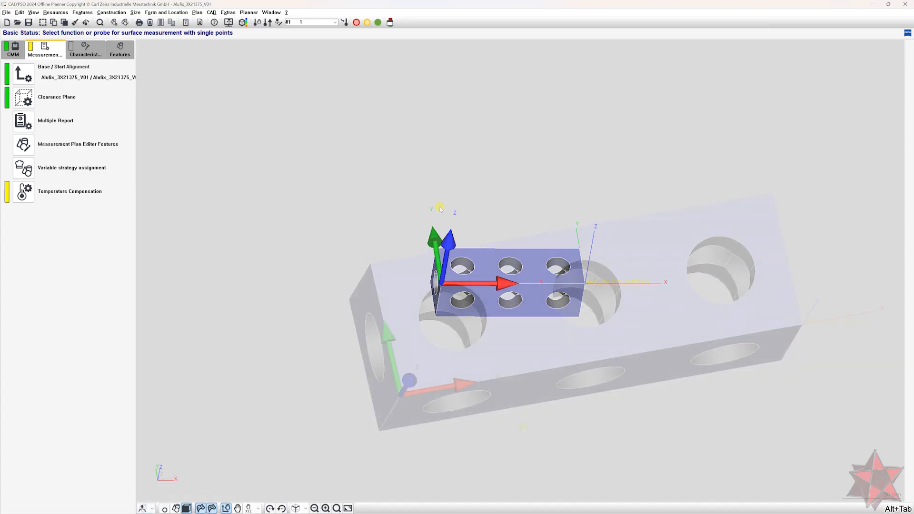
Extract a plane from the block's end face opposite the origin.
middle_drag(510, 413, 448, 410)
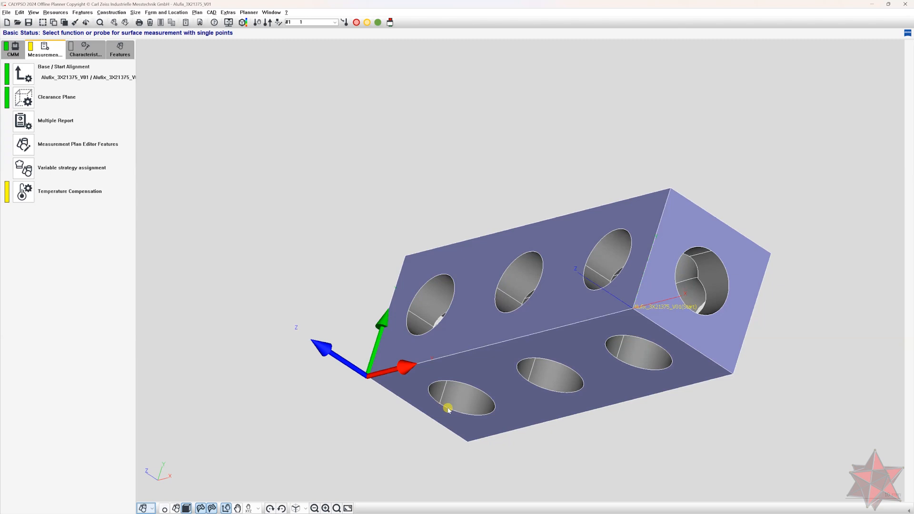
click(687, 239)
right_drag(603, 296, 544, 266)
scroll(547, 268, down, 5)
middle_drag(573, 293, 613, 292)
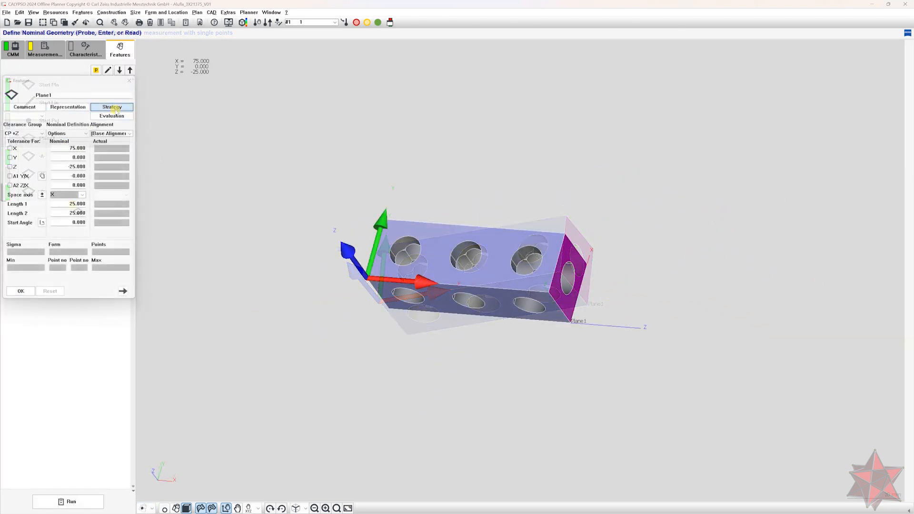
Add a circle path to the end plane's strategy and adjust the path's step width.
click(109, 106)
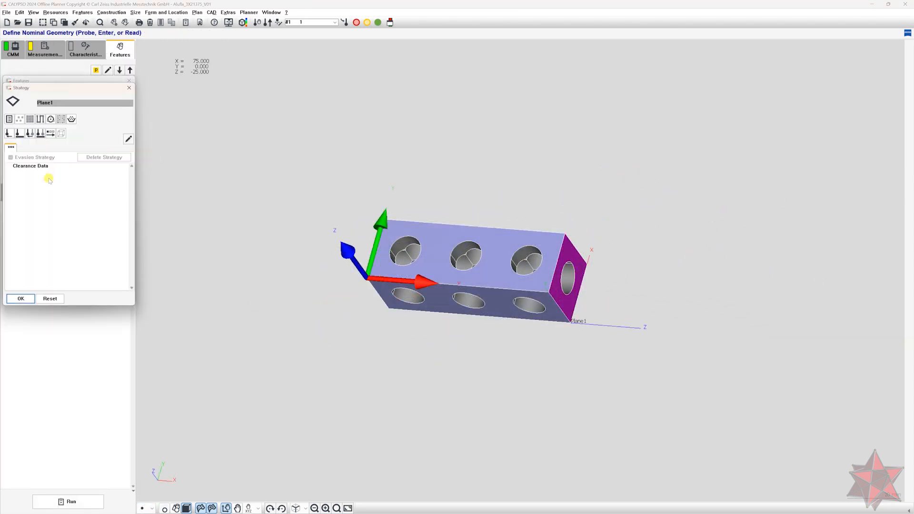
click(50, 120)
double_click(52, 173)
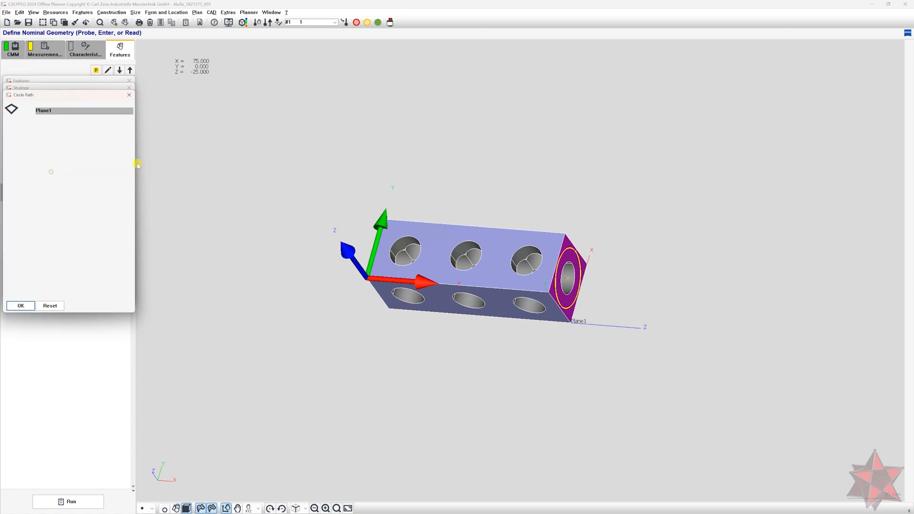
click(111, 147)
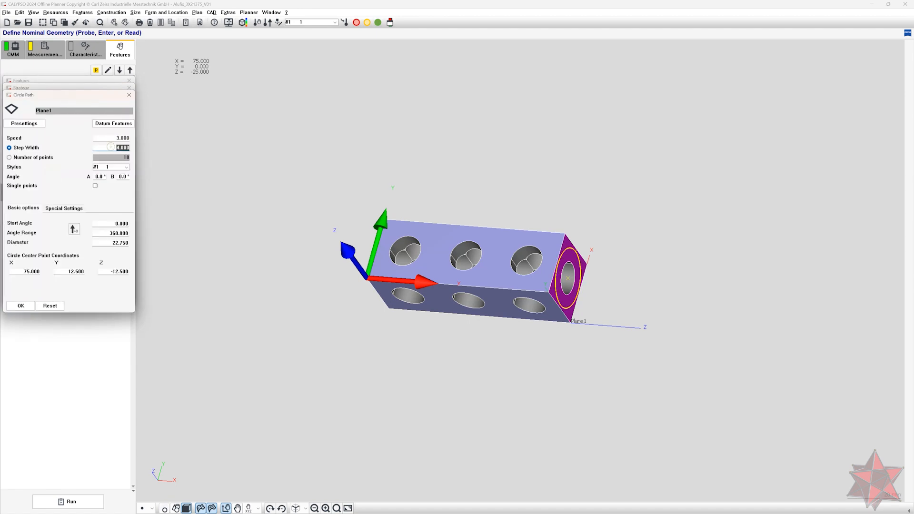
key(Tab)
click(21, 305)
click(19, 298)
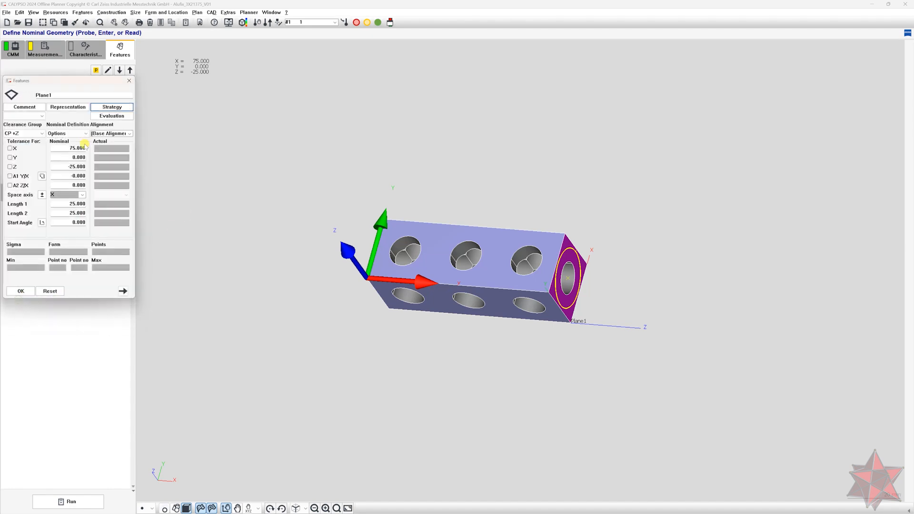
Check the end plane's nominal values against the PDF drawing and reopen the plane's circle path settings.
click(69, 167)
key(Tab)
key(Tab)
key(alt+Tab)
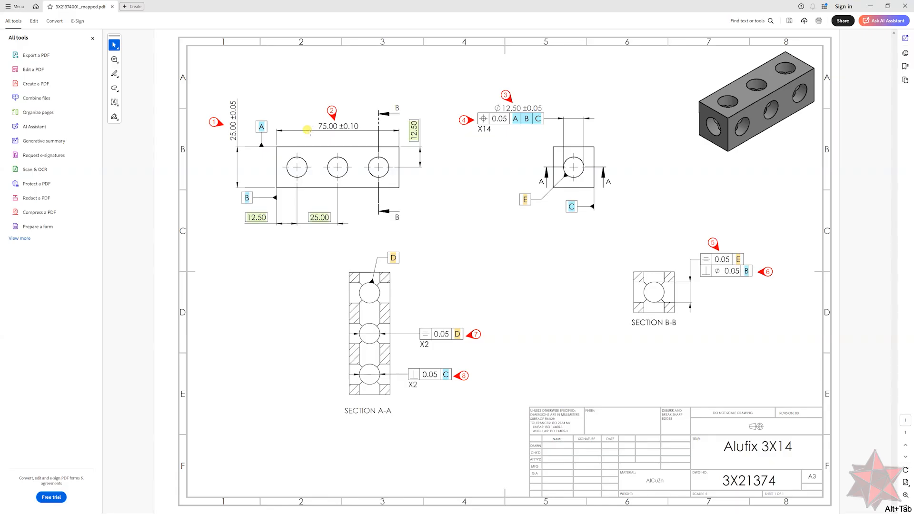
key(alt+Tab)
click(66, 148)
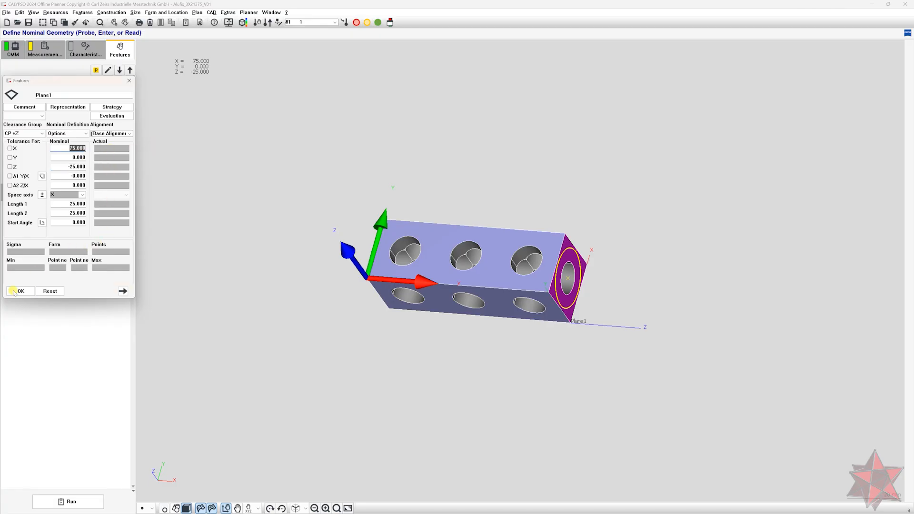
middle_drag(490, 314, 411, 275)
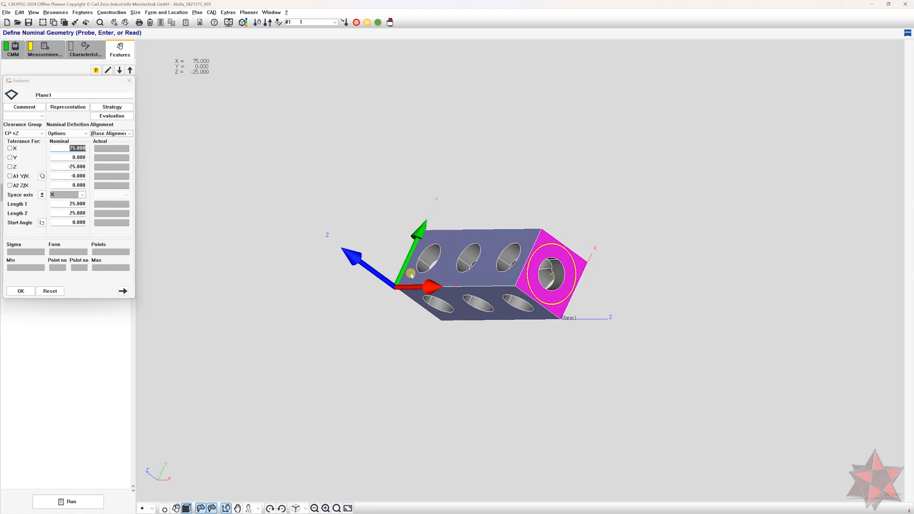
click(132, 111)
double_click(49, 172)
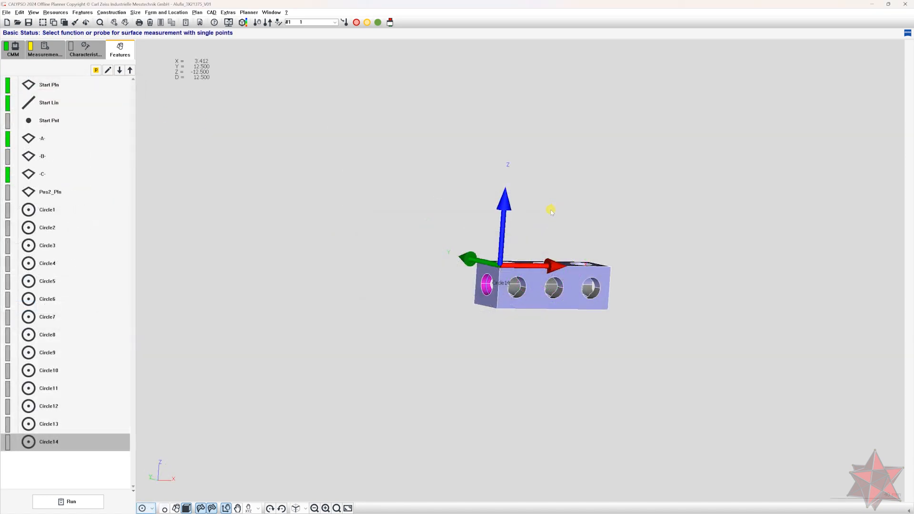
Rename all fourteen circle features by replacing "Circle" with "Pos3_Cir" in their names.
key(ctrl+f)
click(395, 230)
click(427, 244)
text(Circle)
key(Tab)
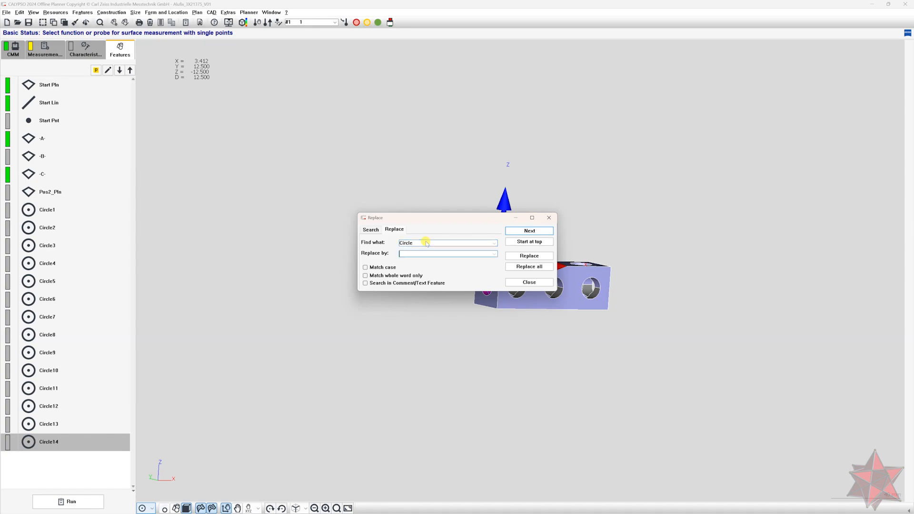
key(alt+Tab)
key(alt+Tab)
text(Pos3_Cir)
click(530, 267)
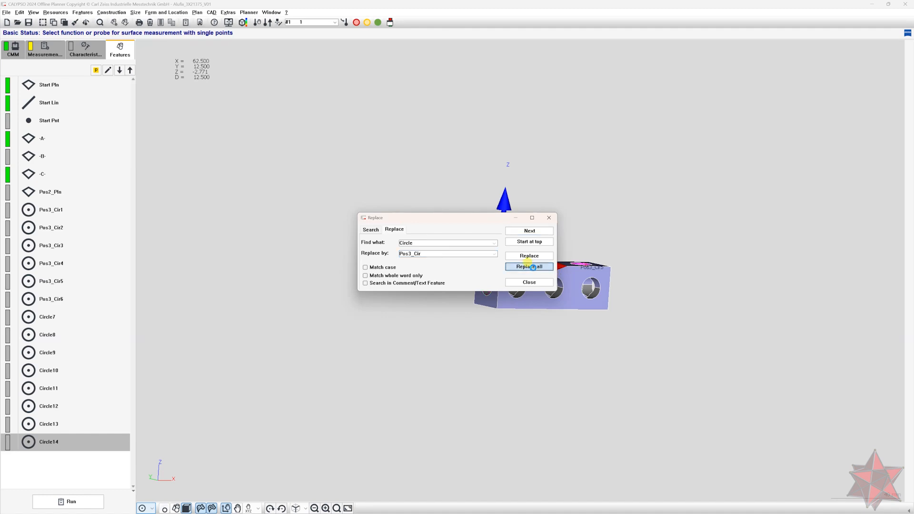
click(549, 218)
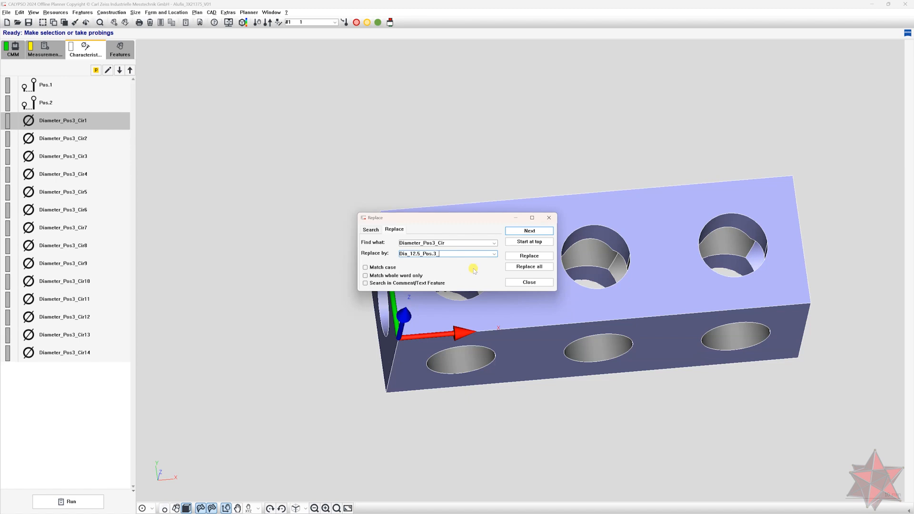
Rename the diameter characteristics by replacing "Diameter_Pos3_Cir" with "Dia_12.5_Pos.3_" in their names.
click(529, 266)
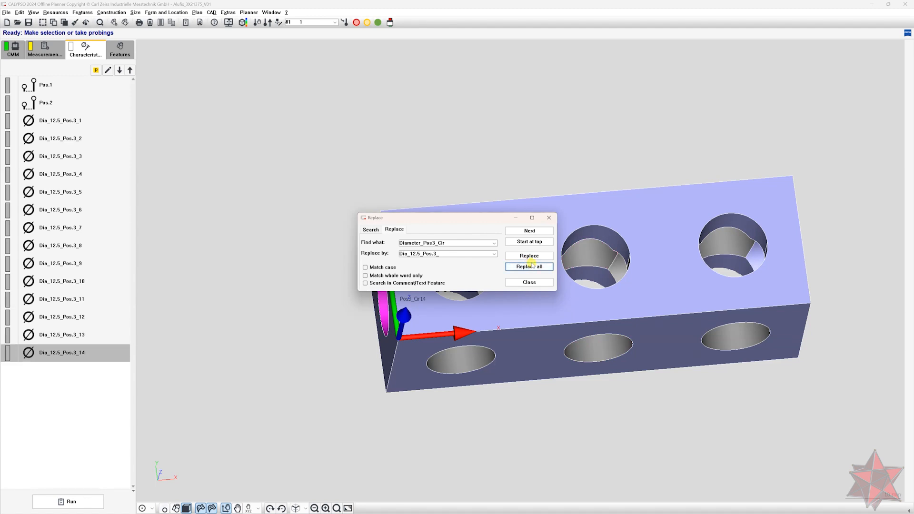
click(548, 219)
click(92, 374)
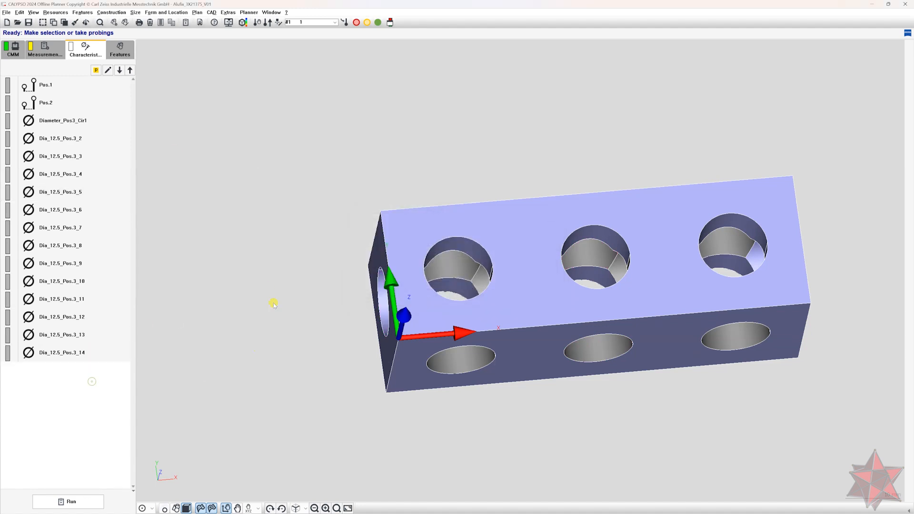
key(alt+Tab)
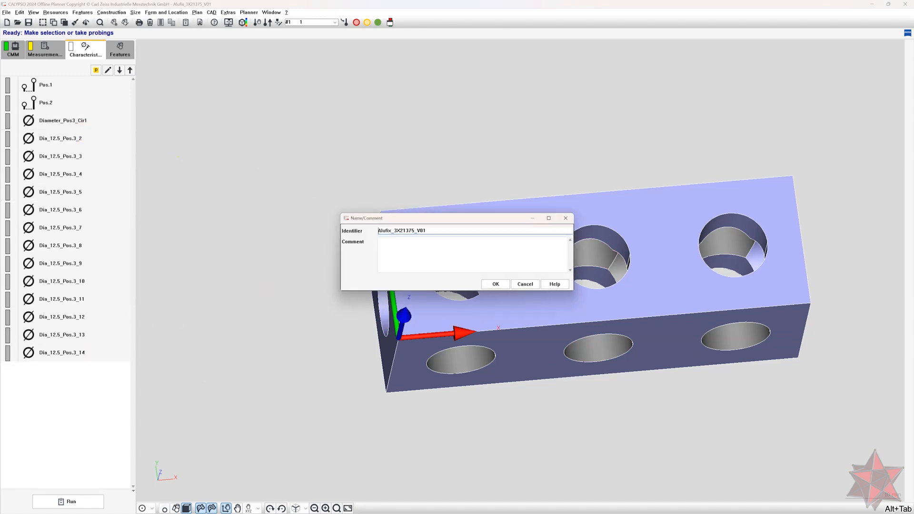
click(526, 283)
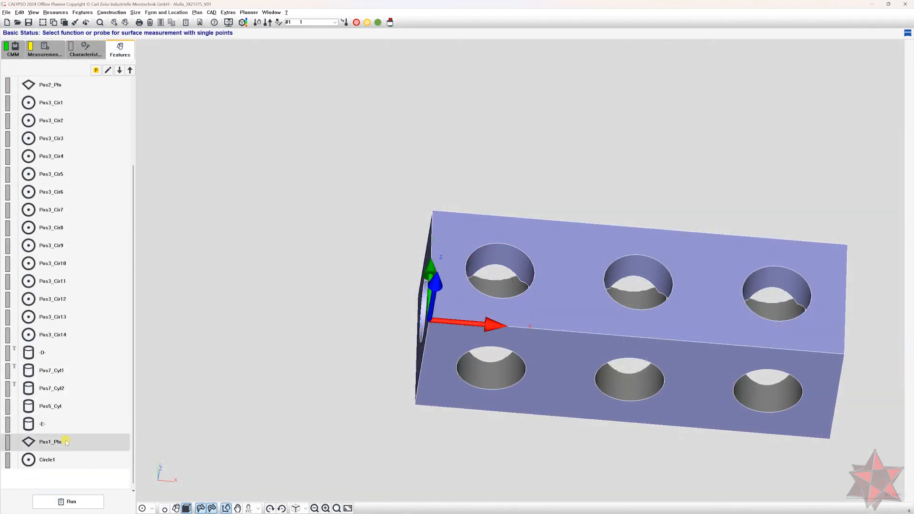
Rename Circle1 as H_Cir_Pos3.1 and set the number of points on its circle path to 7.
double_click(59, 459)
drag(94, 82, 298, 133)
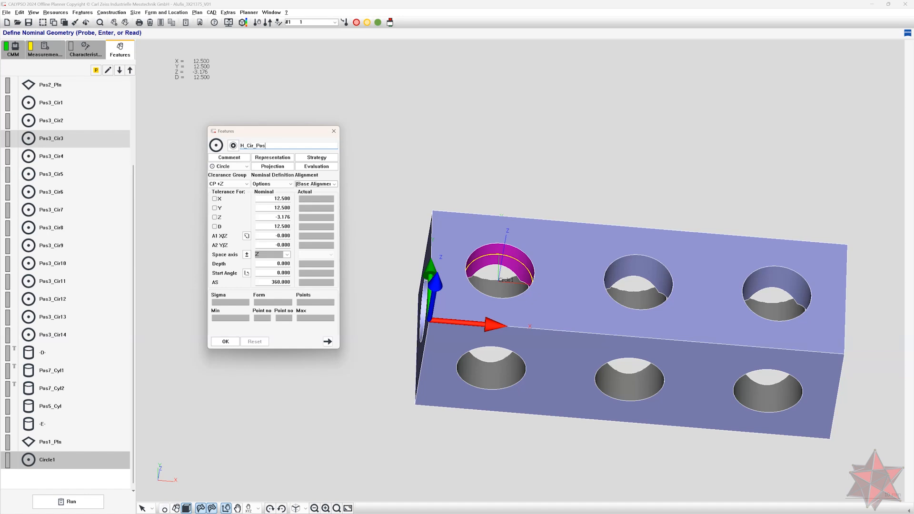
click(312, 159)
double_click(249, 224)
double_click(325, 217)
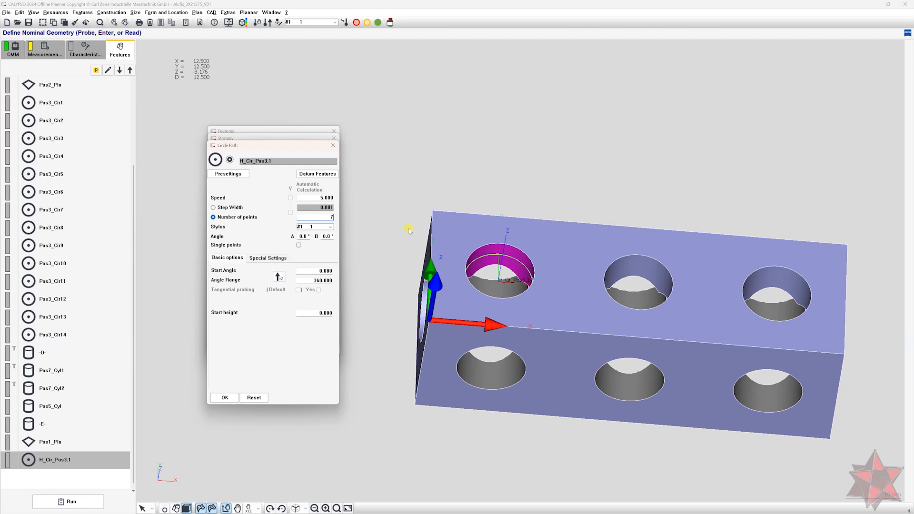
click(225, 397)
click(225, 349)
Set the helper circle's nominal Z to -3 and move the circle above Pos3_Cir1 in the feature list.
click(225, 341)
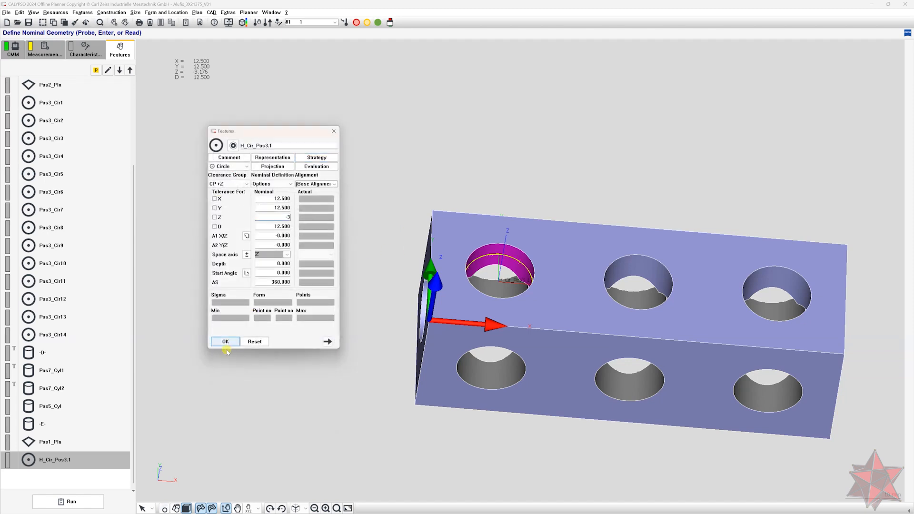
drag(71, 147, 70, 119)
Link the nominal X of Pos3_Cir1 by formula to the actual x of H_Cir_Pos3.1.
double_click(62, 139)
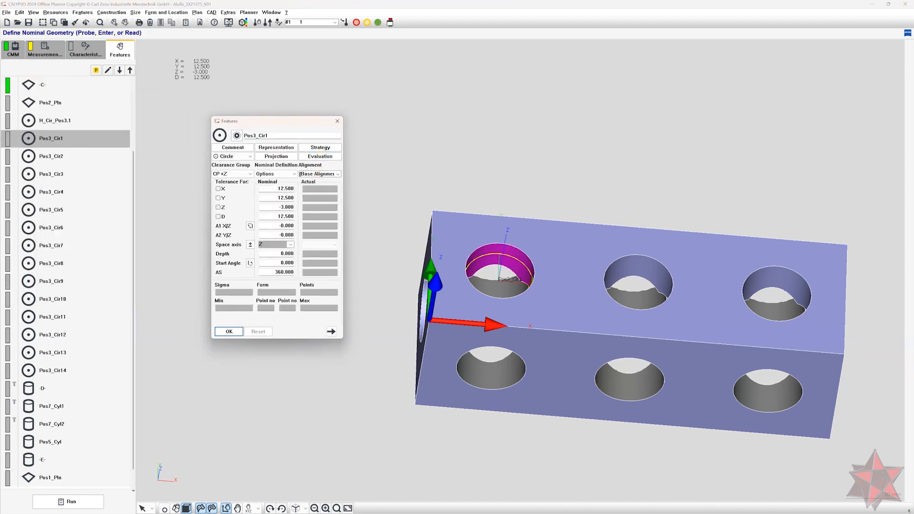
right_click(276, 188)
click(284, 190)
click(263, 264)
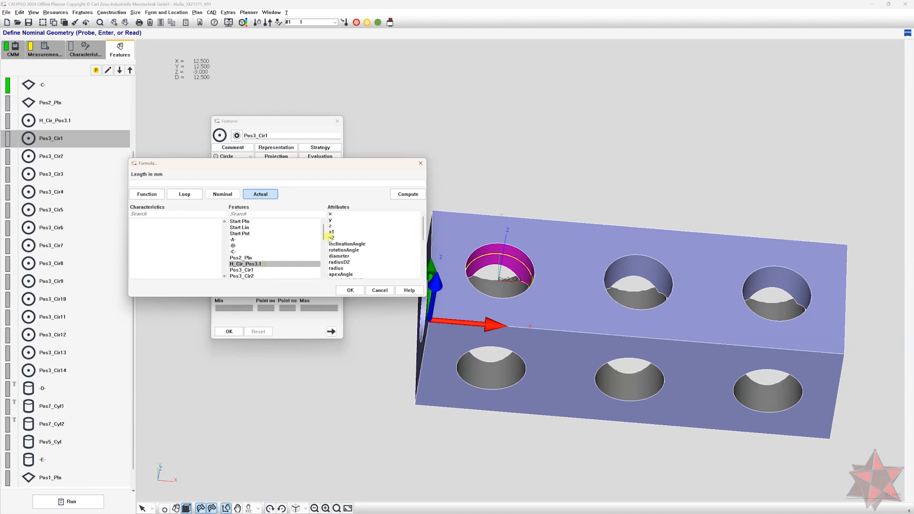
double_click(337, 215)
click(352, 290)
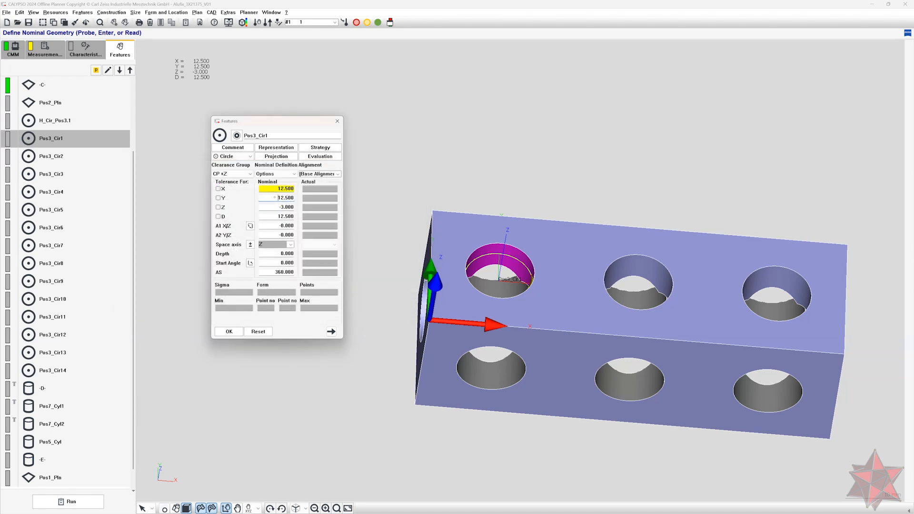
Link the nominal Y of Pos3_Cir1 by formula to the actual y of H_Cir_Pos3.1 and accept the feature.
right_click(278, 197)
click(286, 200)
click(252, 263)
double_click(343, 221)
click(351, 291)
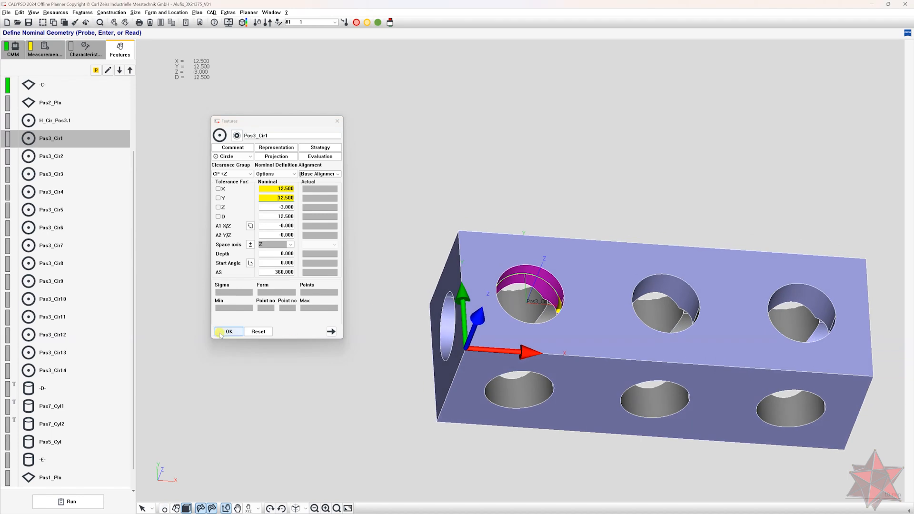
click(227, 331)
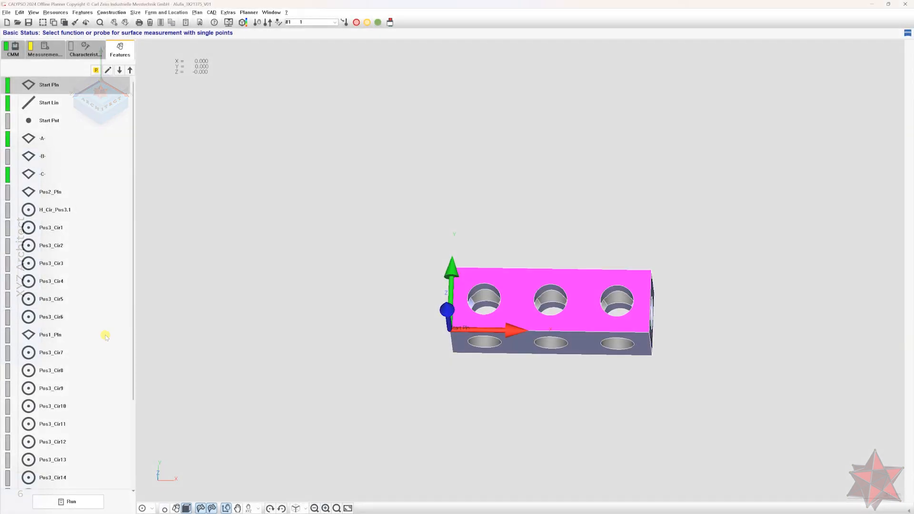
Group the features from Start Pln through Pos1_Pln and name the group 3x50_A0 B0.
shift+click(99, 335)
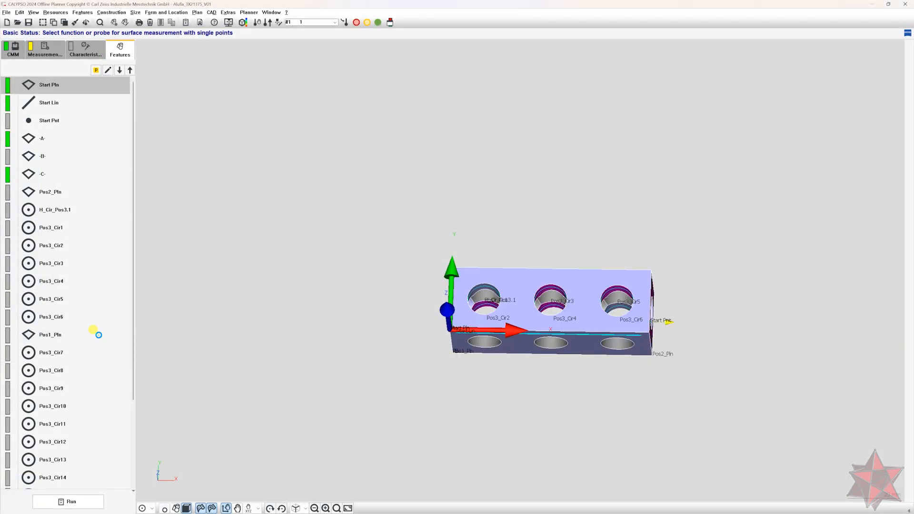
middle_drag(438, 406, 442, 380)
right_click(95, 337)
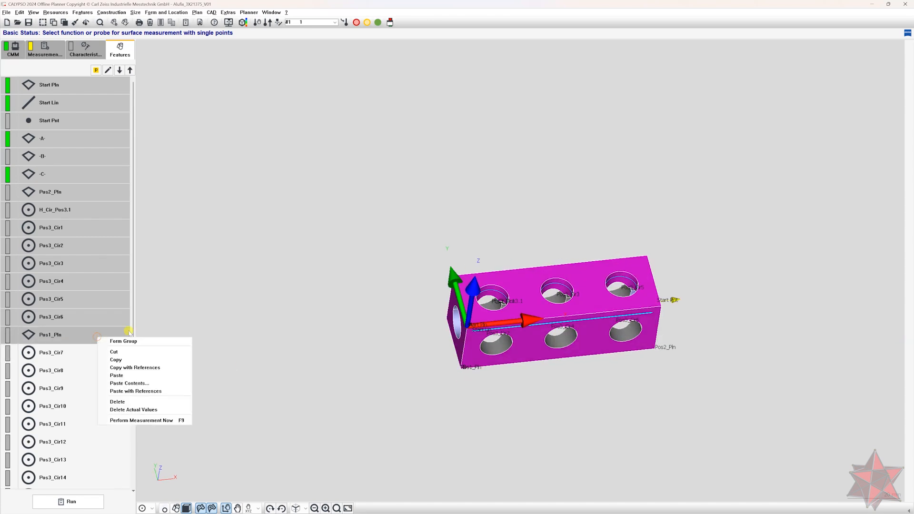
click(109, 341)
double_click(83, 85)
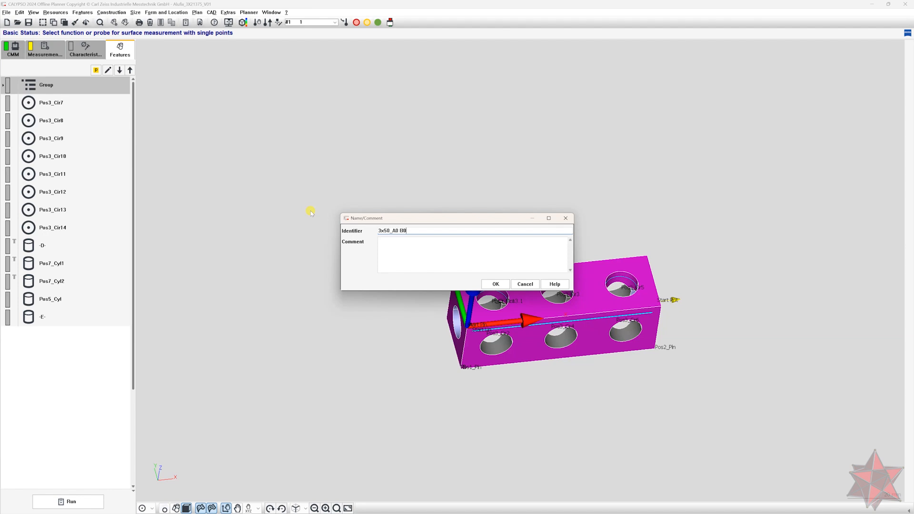
key(Return)
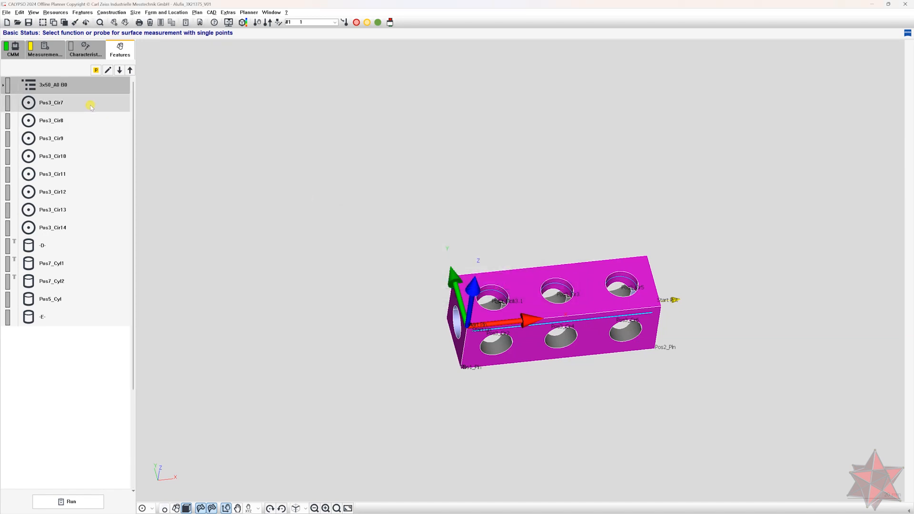
Group the circles Pos3_Cir8 through Pos3_Cir13 and name the group 3x50_A90 B-90.
click(90, 102)
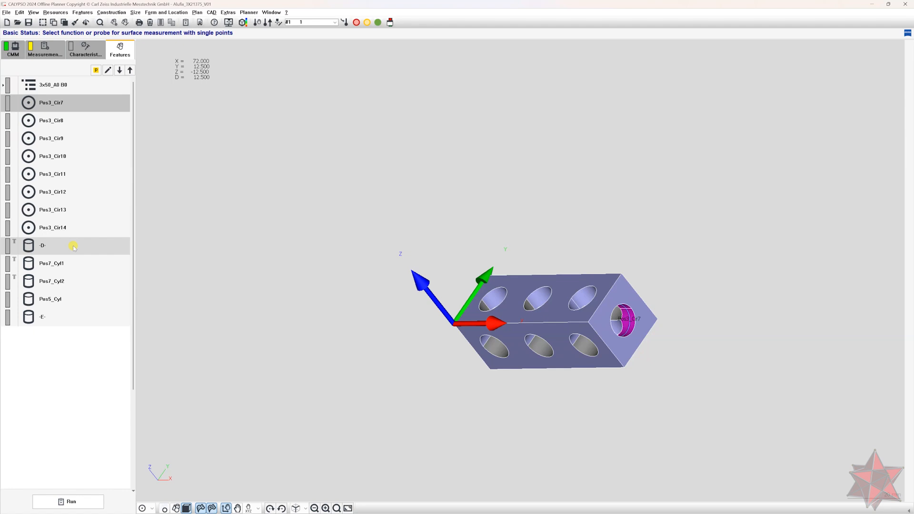
click(71, 122)
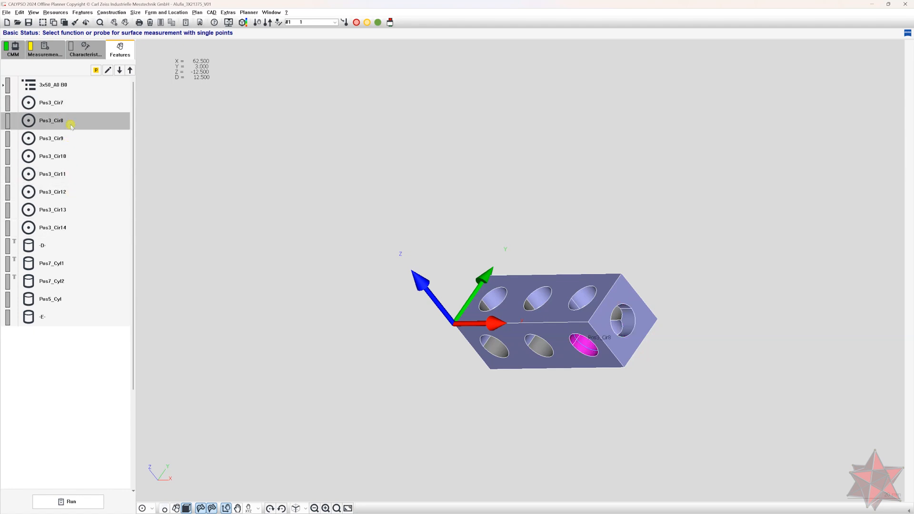
ctrl+click(61, 138)
ctrl+click(63, 160)
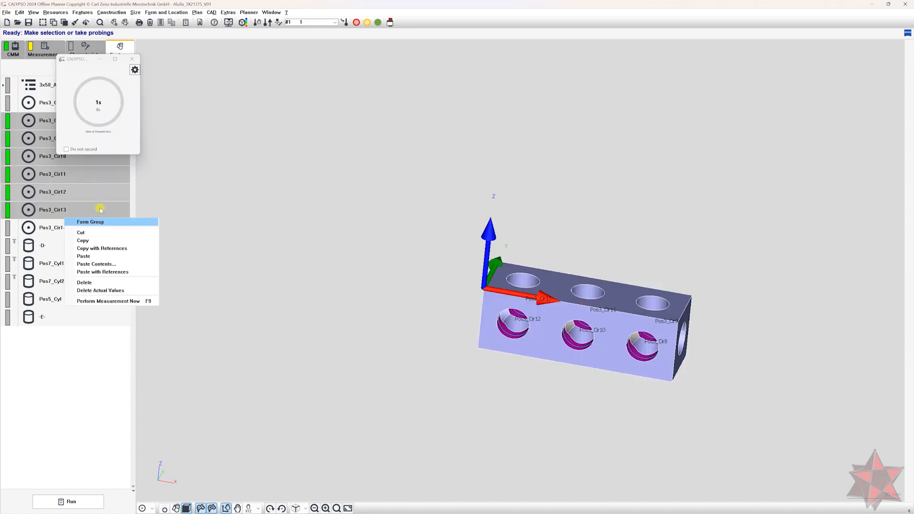
click(107, 221)
text(3x50)
text(_A90 B-90)
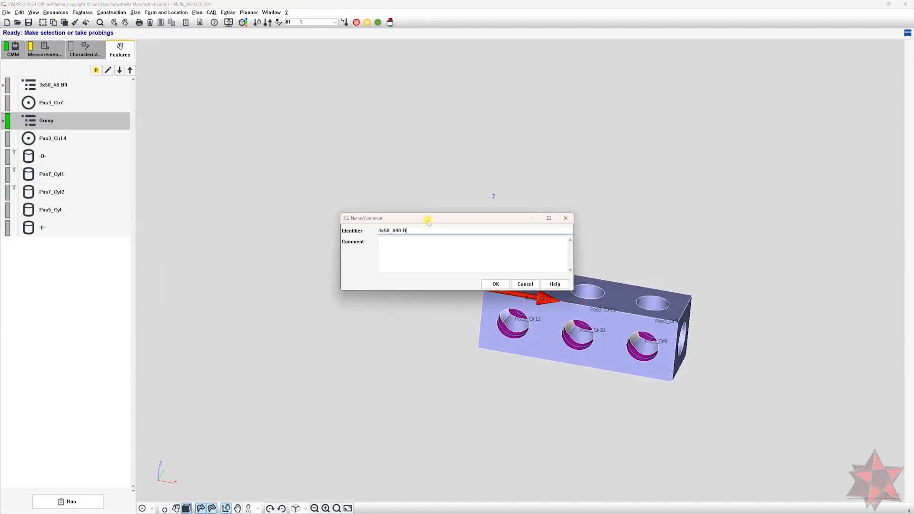
key(Return)
Put Pos3_Cir7 into its own group after 3x50_A90 B-90 and name it 3x50_A0 B90.
click(94, 102)
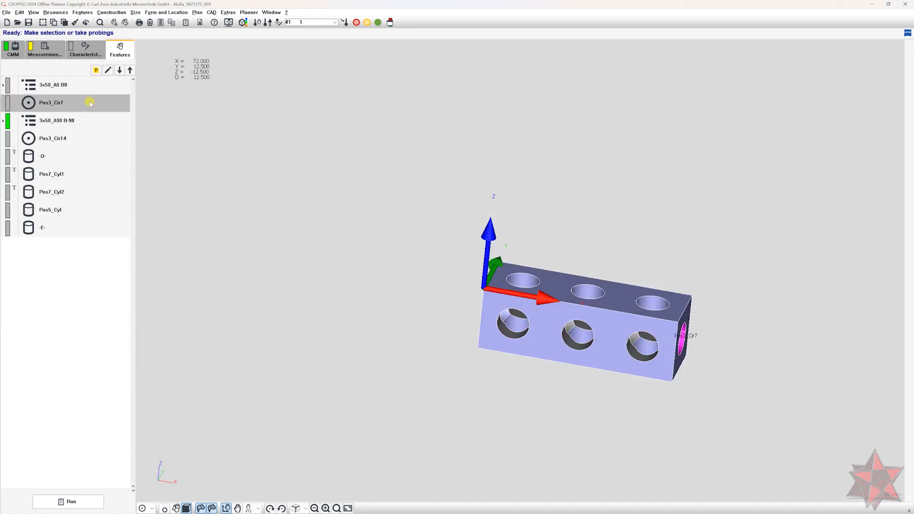
click(3, 120)
right_click(72, 125)
click(101, 129)
text(3x50_A)
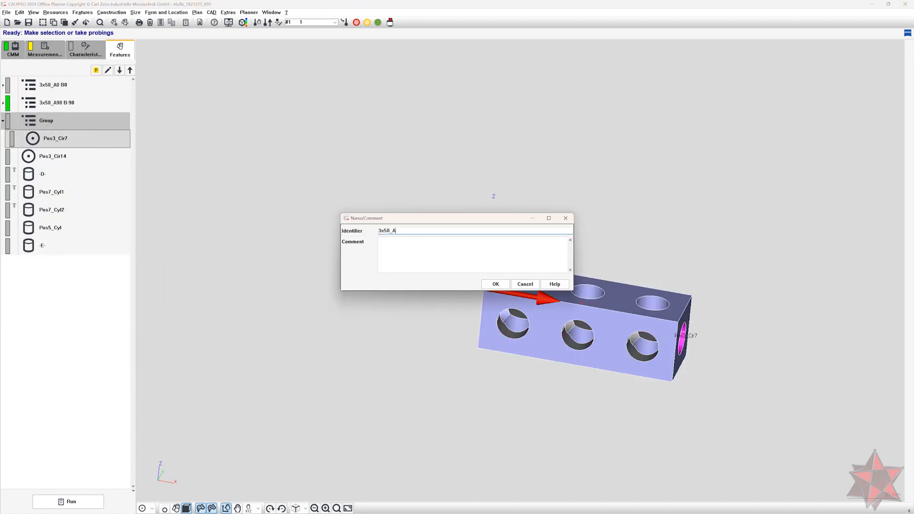
text(0 B90)
key(Return)
Put Pos3_Cir14 into its own group and name it 3x50_A0 B-90.
click(3, 121)
right_click(77, 164)
click(101, 165)
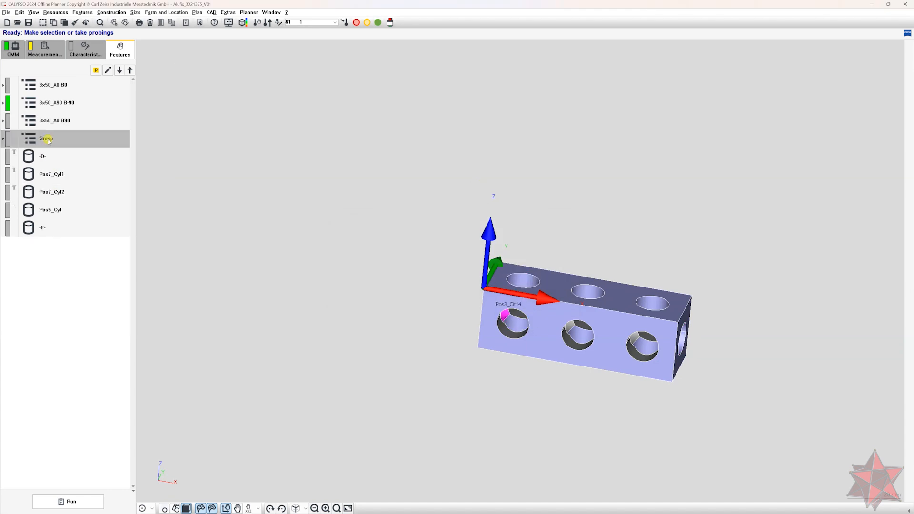
double_click(47, 139)
text(3X50_A0 B-90)
click(495, 284)
Move cylinder -E- into the group with Pos3_Cir14 and Pos5_Cyl into the group with Pos3_Cir7.
click(57, 156)
click(66, 227)
click(3, 139)
drag(53, 245, 62, 165)
click(3, 121)
drag(52, 263, 62, 146)
click(3, 121)
click(3, 138)
Rename the group holding Pos3_Cir7 as 3x50_A0 B-90.
click(279, 22)
click(284, 77)
double_click(54, 121)
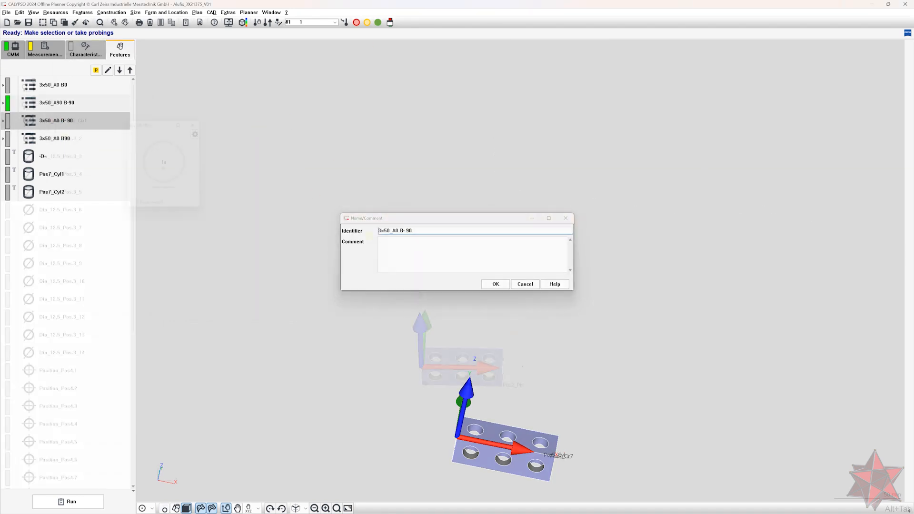
Group the characteristics Pos.1 and Pos.2 under the name Front view, following the drawing.
key(alt+Tab)
key(alt+Tab)
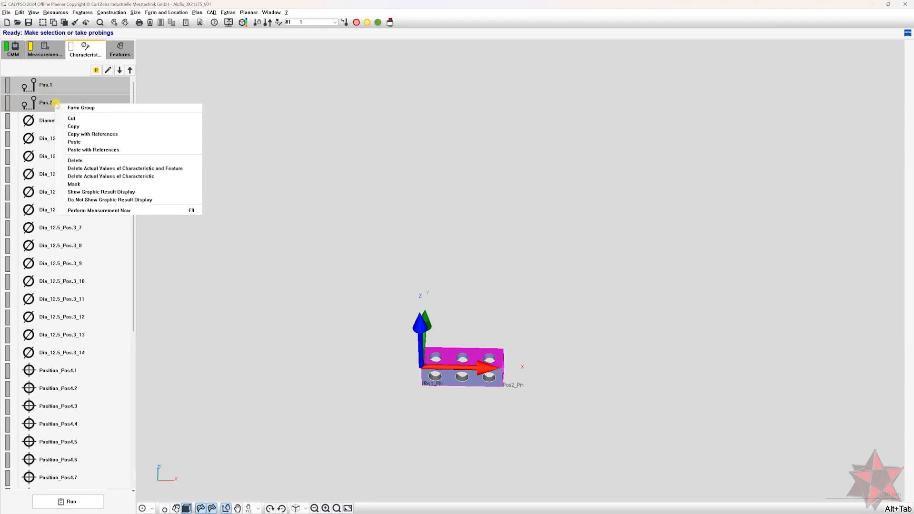
click(158, 106)
key(Return)
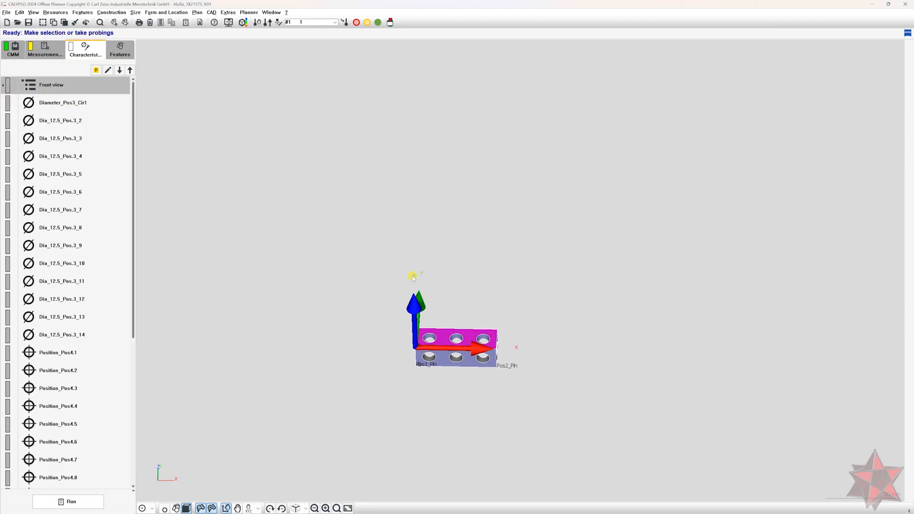
Group all Pos.3 diameter and Pos4 position characteristics and name the group Right view.
key(alt+Tab)
key(alt+Tab)
click(96, 103)
scroll(95, 368, down, 4)
shift+click(81, 369)
right_click(81, 370)
click(82, 104)
text(Right view)
key(Return)
Group the two characteristics for balloons 5 and 6 and name the group Section B-B, following the drawing.
click(106, 121)
key(alt+Tab)
key(alt+Tab)
shift+click(71, 139)
key(ctrl+g)
double_click(71, 121)
key(alt+Tab)
key(alt+Tab)
text(Section B-B)
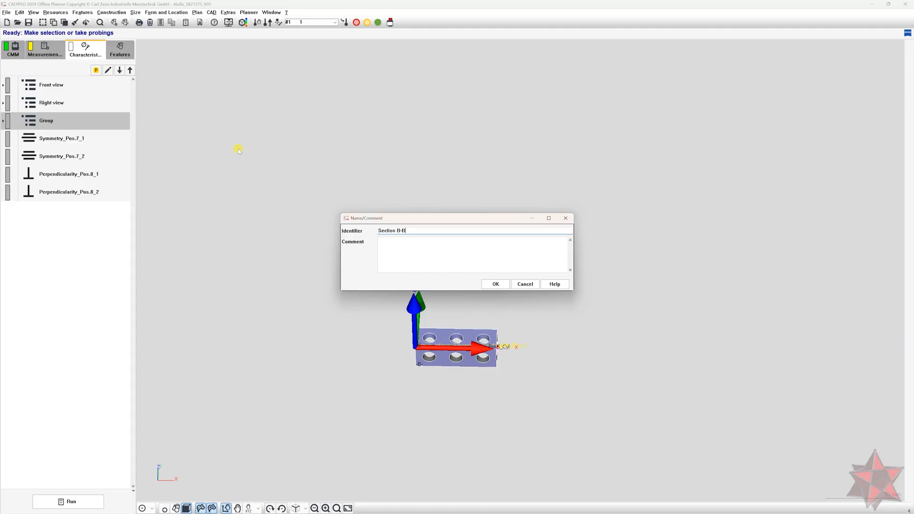
key(Return)
Group the Pos.7 symmetry and Pos.8 perpendicularity characteristics and name the group Section A-A.
click(95, 138)
shift+click(86, 193)
key(ctrl+g)
double_click(106, 141)
text(Section A-A)
key(Return)
Try to combine the four view groups into one parent group named Page 1.
shift+click(75, 141)
key(ctrl+g)
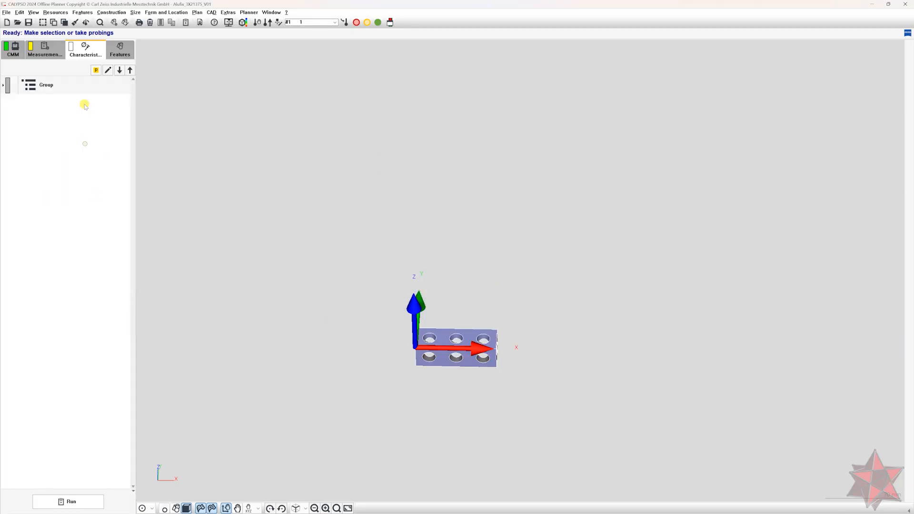
double_click(83, 87)
text(Page 1)
key(Return)
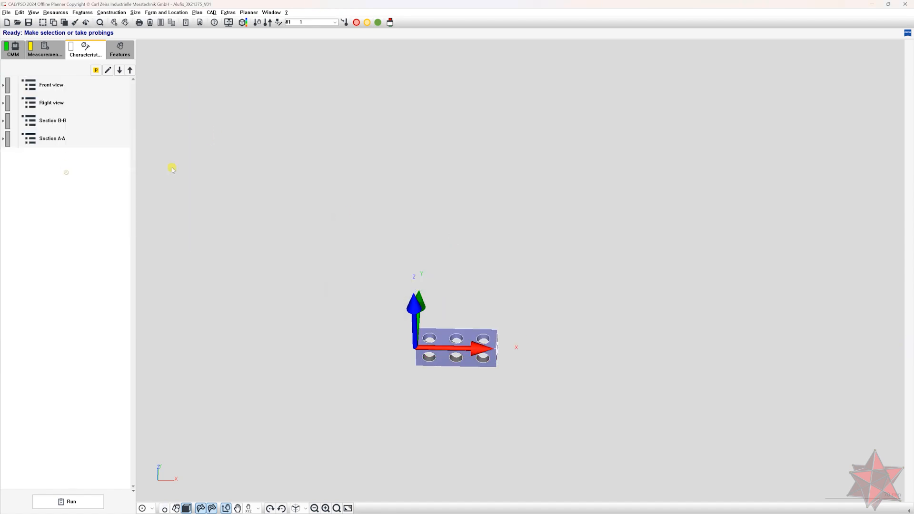
Expand all characteristic groups, compare them with the ballooned drawing and close the drawing.
click(34, 12)
click(70, 109)
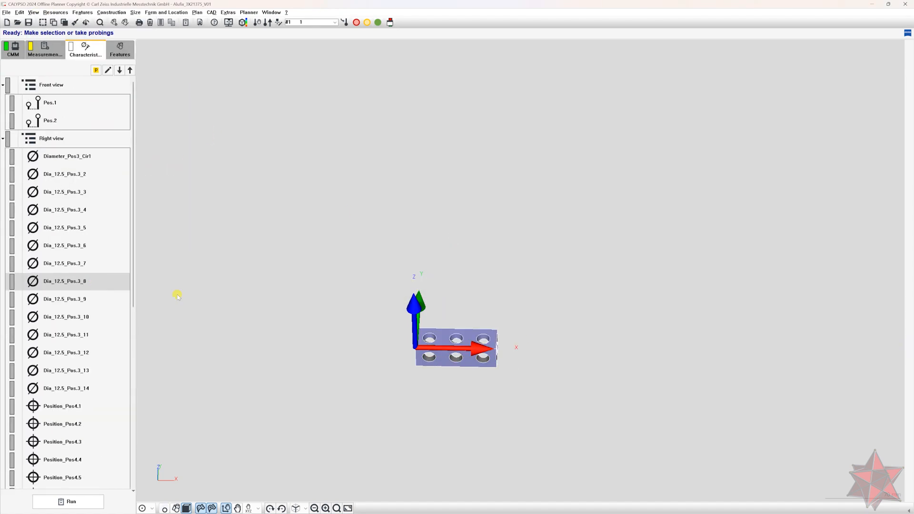
key(alt+Tab)
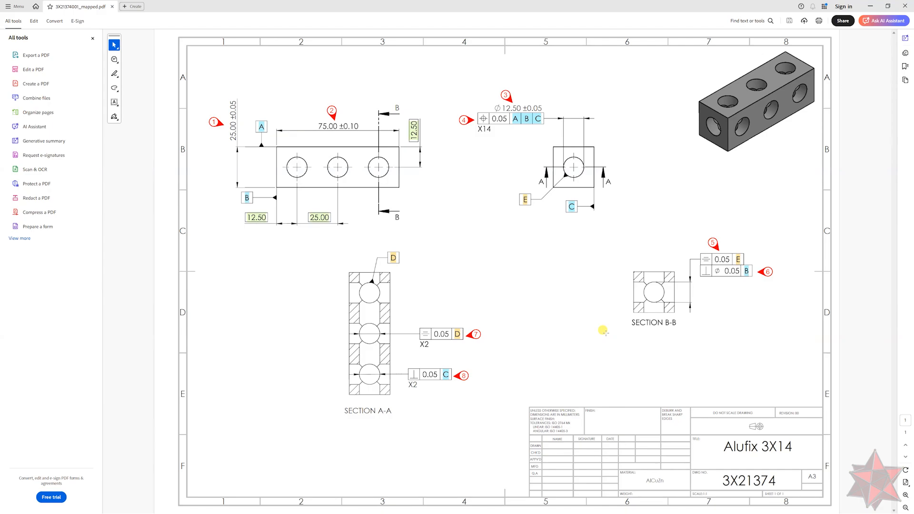
click(905, 5)
Group the features -D-, Pos7_Cyl1 and Pos7_Cyl2 and name the group Theoretical features.
click(120, 50)
click(98, 158)
shift+click(90, 192)
right_click(88, 192)
click(107, 197)
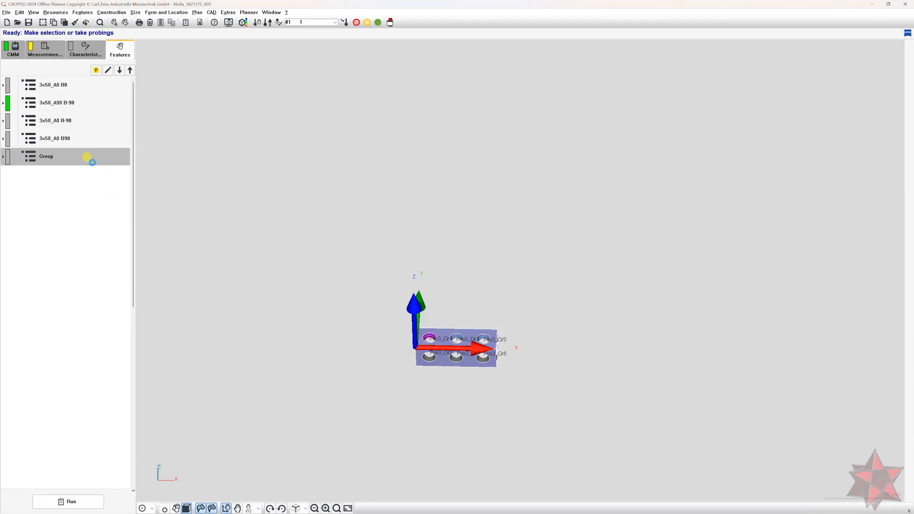
double_click(91, 159)
text(Theoretical feature)
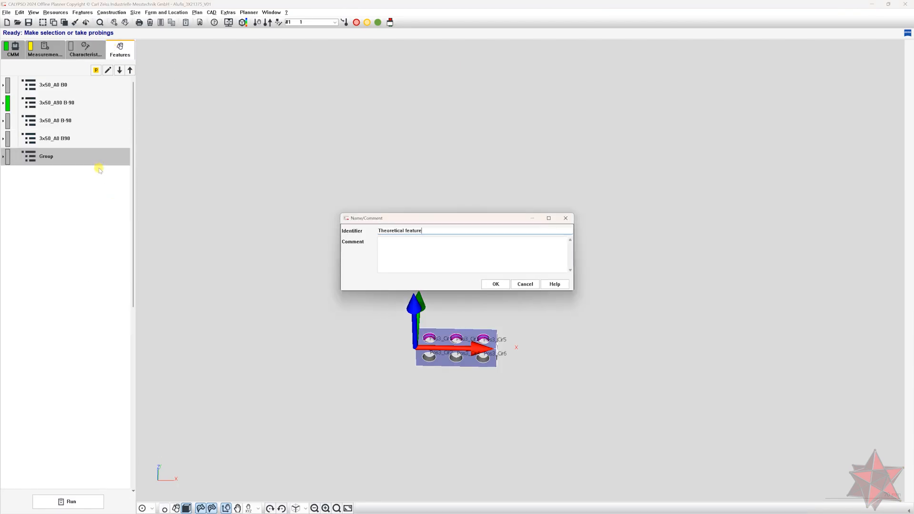
text(s)
key(Return)
Expand all feature groups and review which features each one contains.
click(60, 186)
click(33, 12)
click(48, 155)
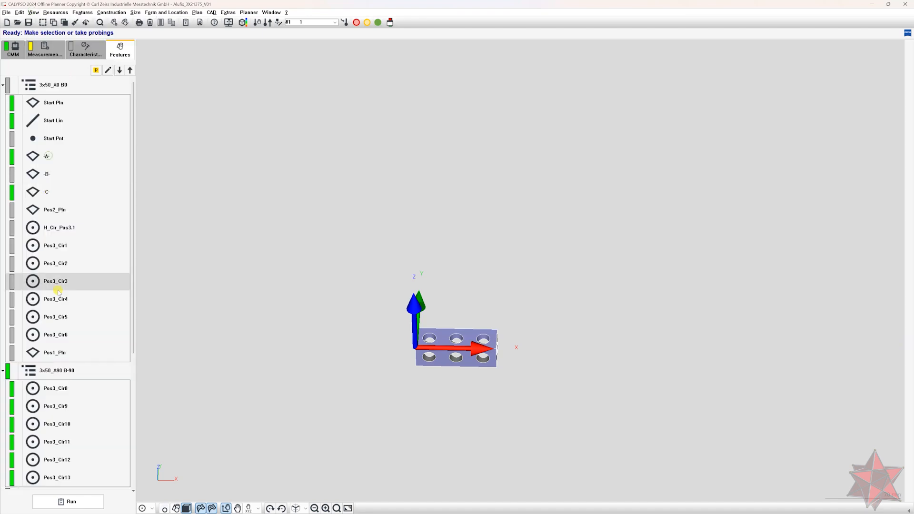
scroll(59, 295, down, 5)
scroll(85, 452, up, 5)
middle_drag(386, 377, 353, 352)
Add the probing directions to the first two feature group names: 3x50_A0 B0_Z+ and 3x50_A90 B-90_Y-.
click(82, 85)
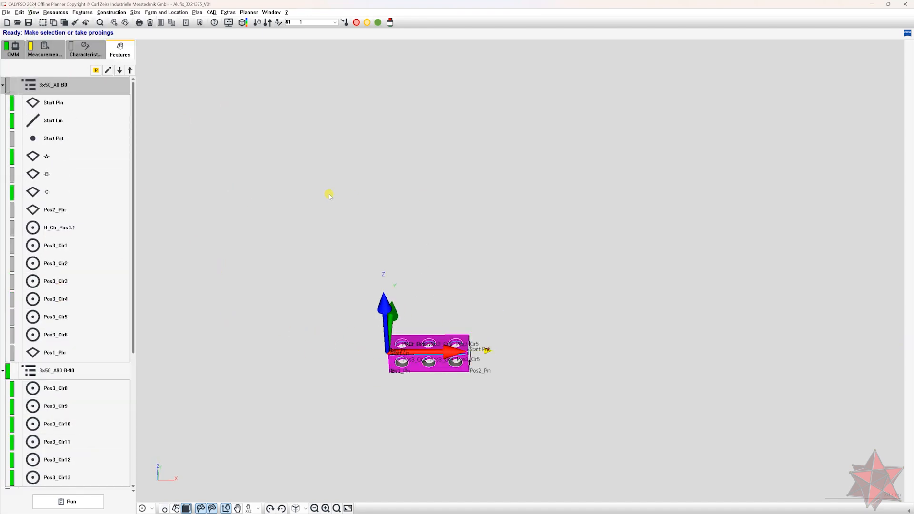
key(F2)
click(418, 231)
text(_Z+)
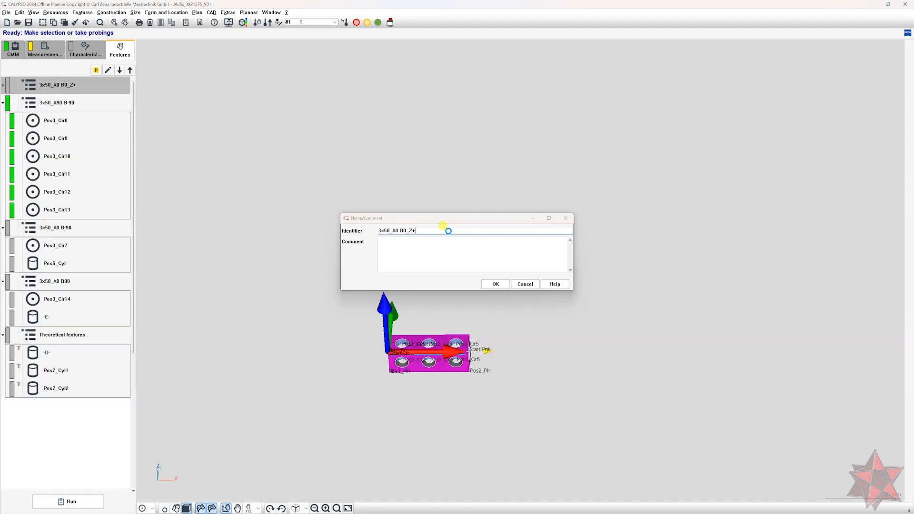
click(449, 230)
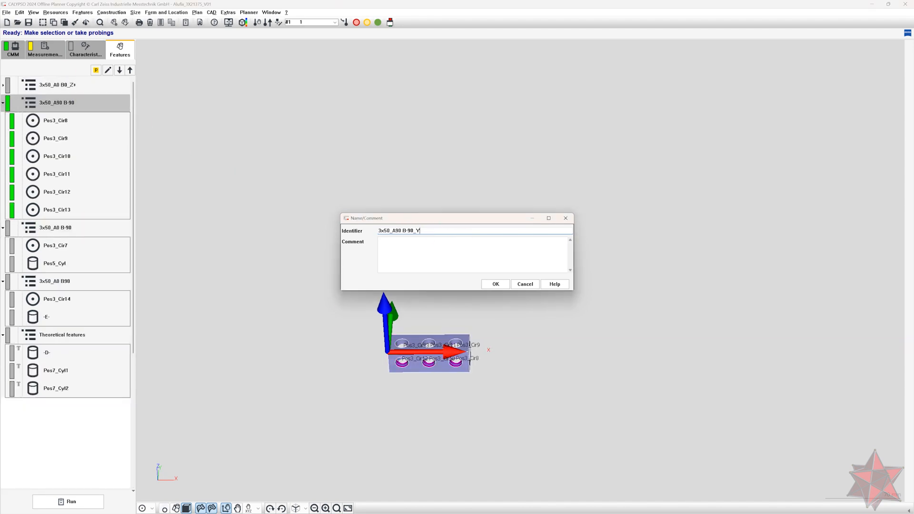
text(_Y-)
key(Return)
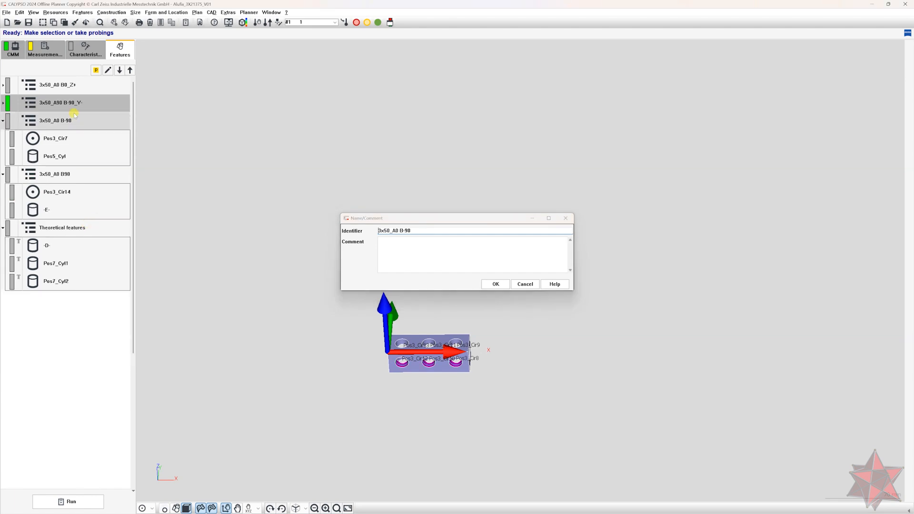
Rename the groups with Pos3_Cir7 and Pos3_Cir14 as 3x50_A0 B-90_X+ and 3x50_A0 B90_X-.
click(411, 230)
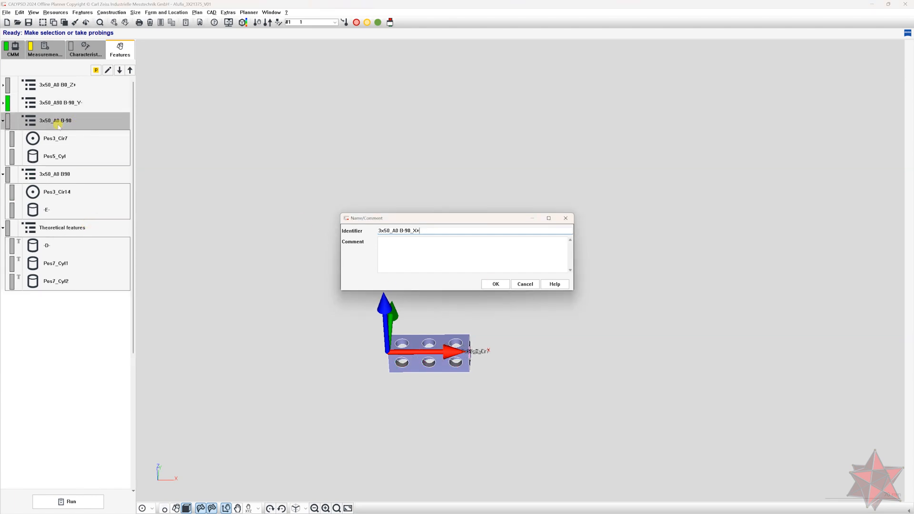
key(Return)
text(_X-)
key(Return)
Create a circle feature from the two edge arcs of the first hole, nearest the origin on the Z face, using CAD feature creation.
click(212, 12)
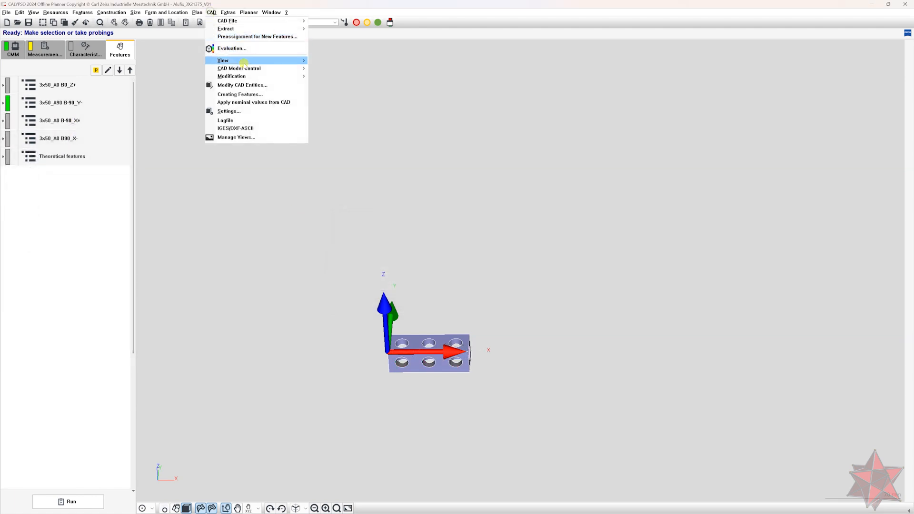
click(253, 95)
drag(76, 45, 211, 86)
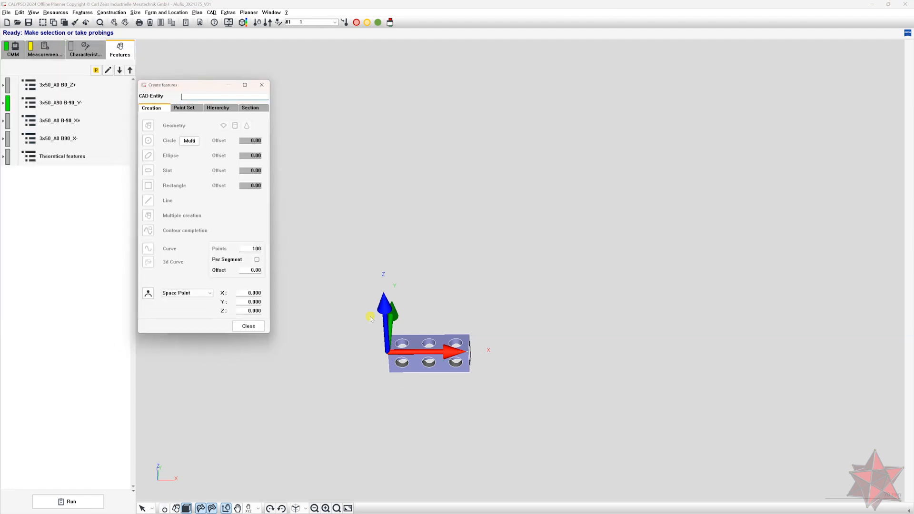
scroll(387, 380, up, 3)
scroll(509, 294, up, 3)
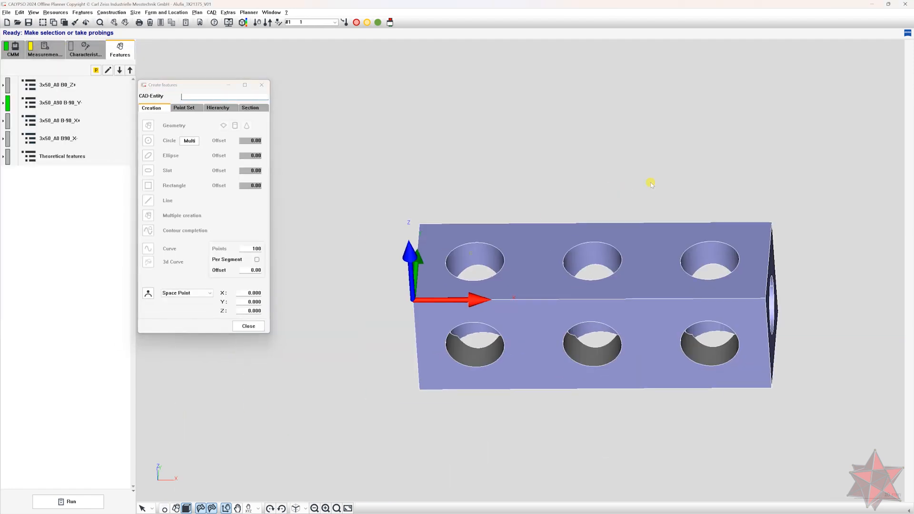
click(212, 509)
middle_drag(391, 278, 541, 273)
click(509, 257)
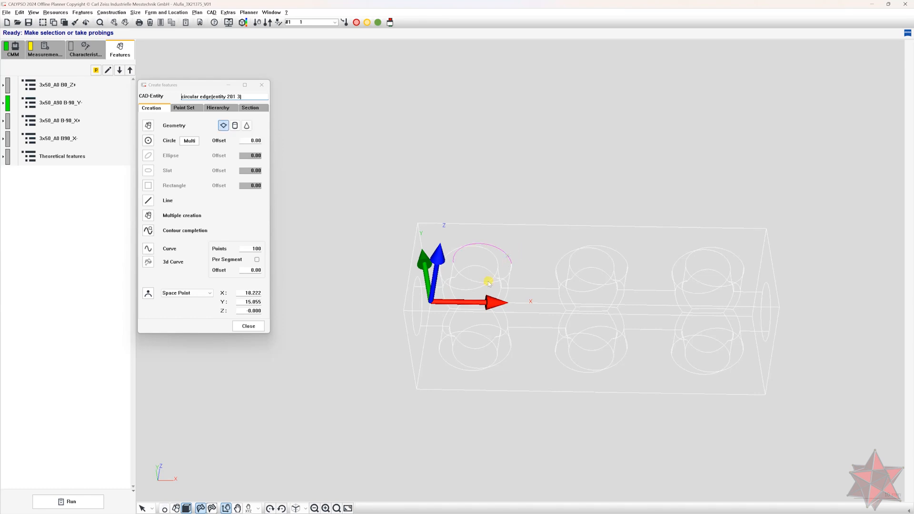
click(486, 284)
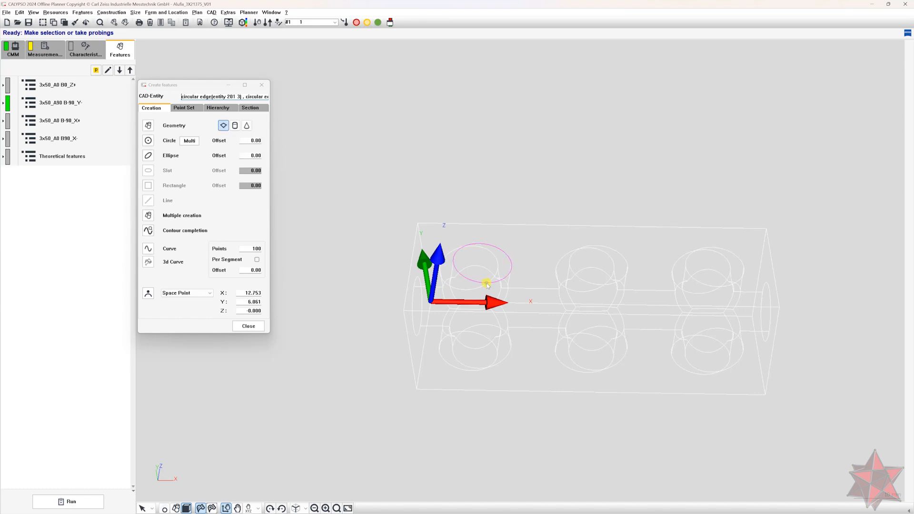
click(148, 141)
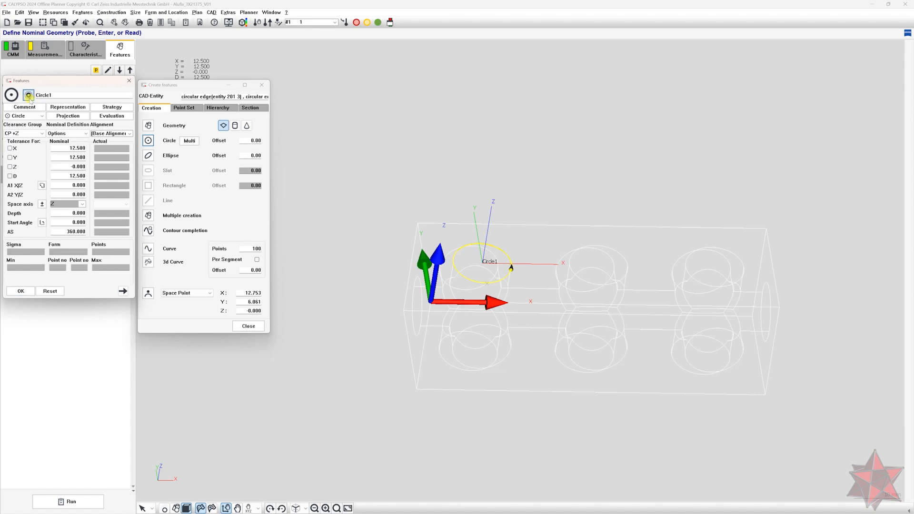
click(25, 291)
Open the strategy's clearance data for circle Pos3_Cir7 and review its clearance and retract distance settings.
click(378, 144)
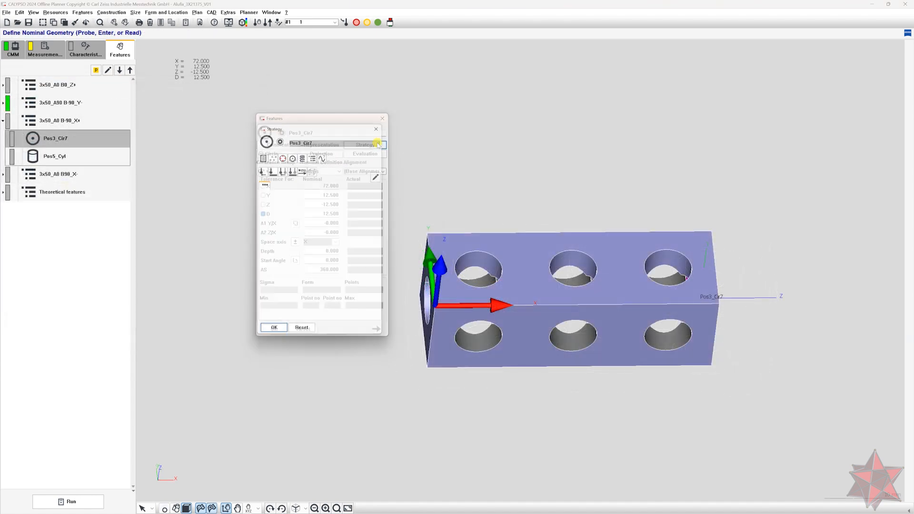
double_click(296, 203)
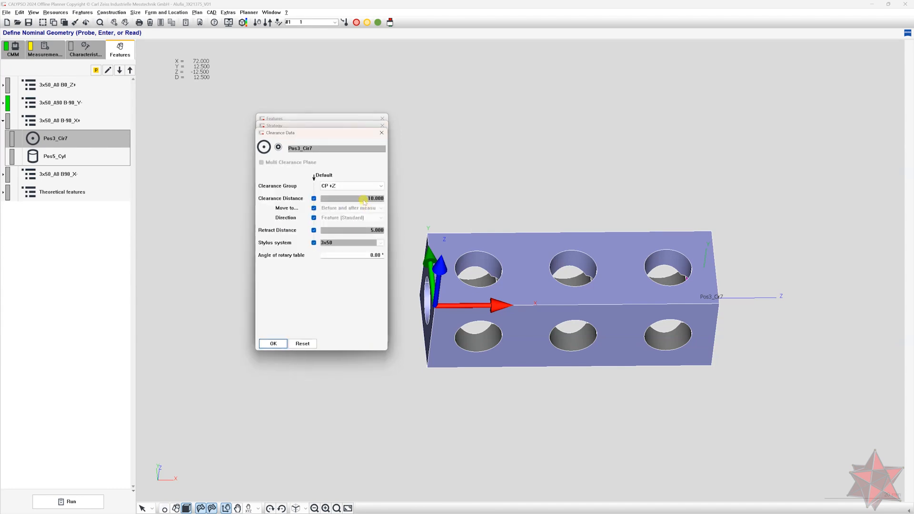
middle_drag(630, 288, 581, 264)
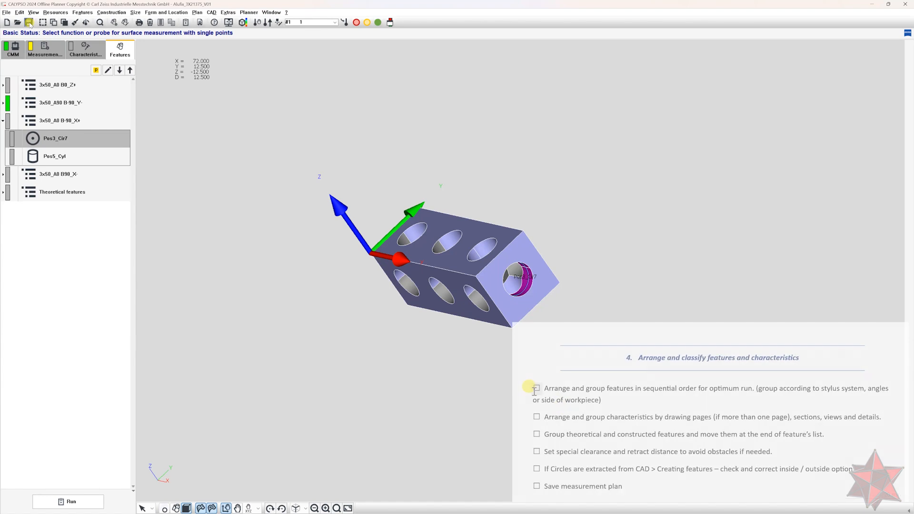
Tick all six items of the checklist section Arrange and classify features and characteristics.
click(537, 388)
click(537, 416)
click(537, 434)
click(536, 452)
middle_drag(279, 138, 373, 165)
click(536, 469)
click(537, 486)
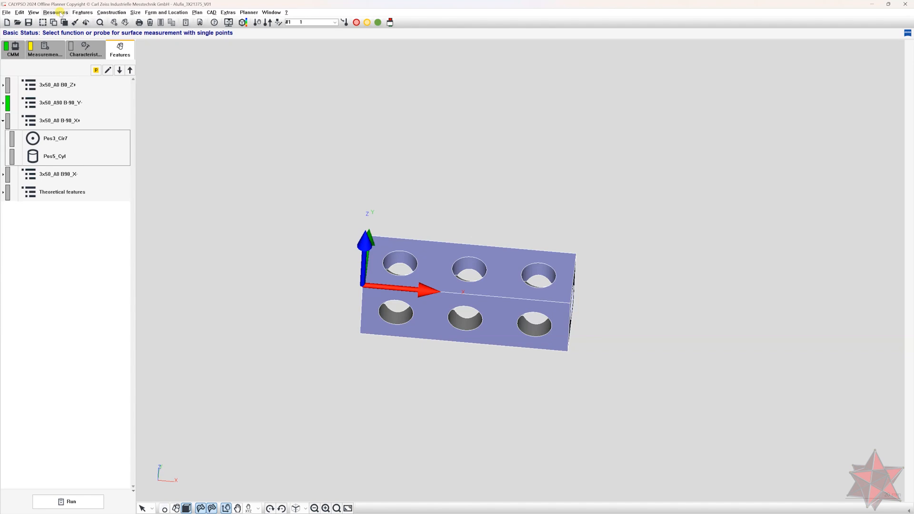
click(59, 12)
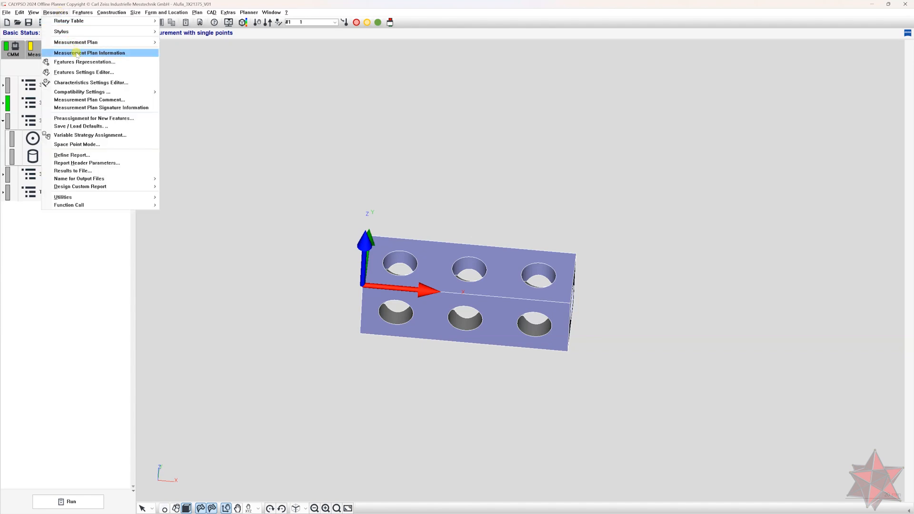
click(121, 74)
drag(128, 55, 242, 73)
click(213, 85)
mouse_move(199, 94)
click(230, 95)
middle_drag(539, 228, 683, 240)
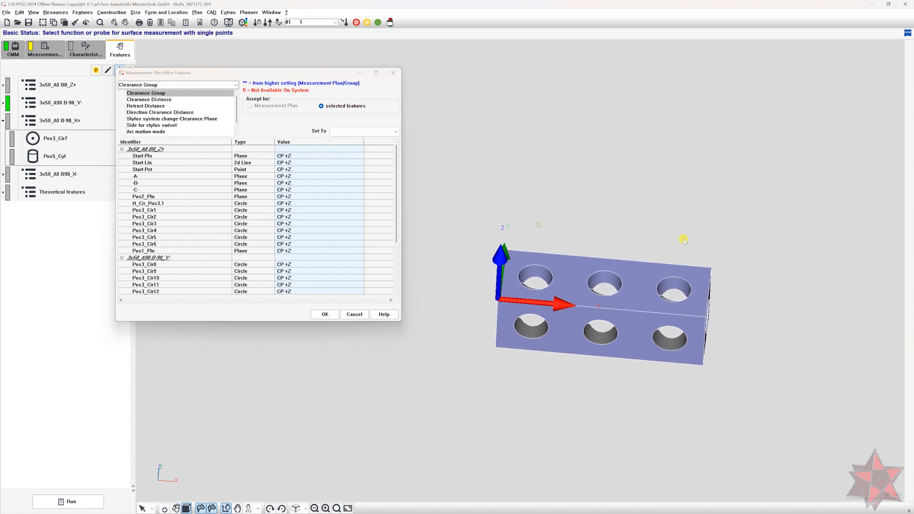
click(44, 86)
click(392, 75)
In the features settings editor, set the clearance group to CP +Z for 3x50_A0 B0_Z+ and CP -Y for 3x50_A90 B-90_Y-.
click(62, 14)
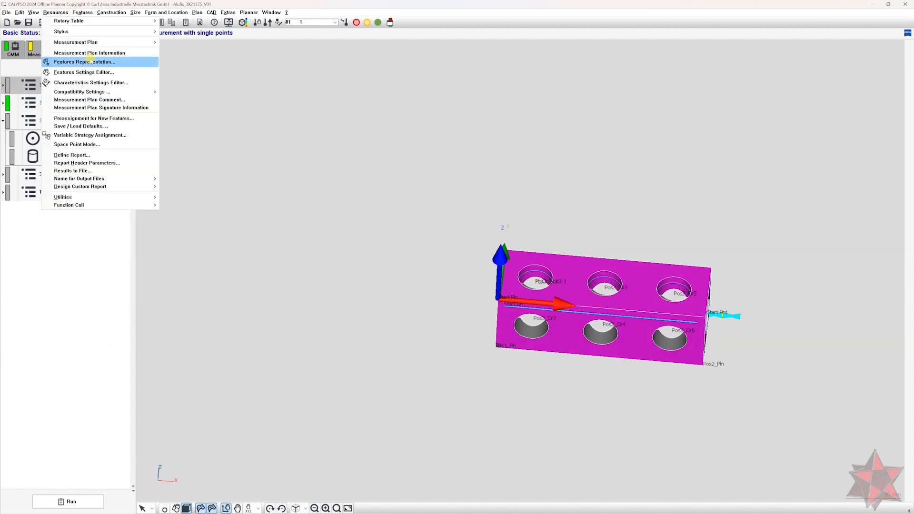
click(92, 72)
drag(178, 51, 382, 70)
drag(206, 74, 495, 71)
click(563, 129)
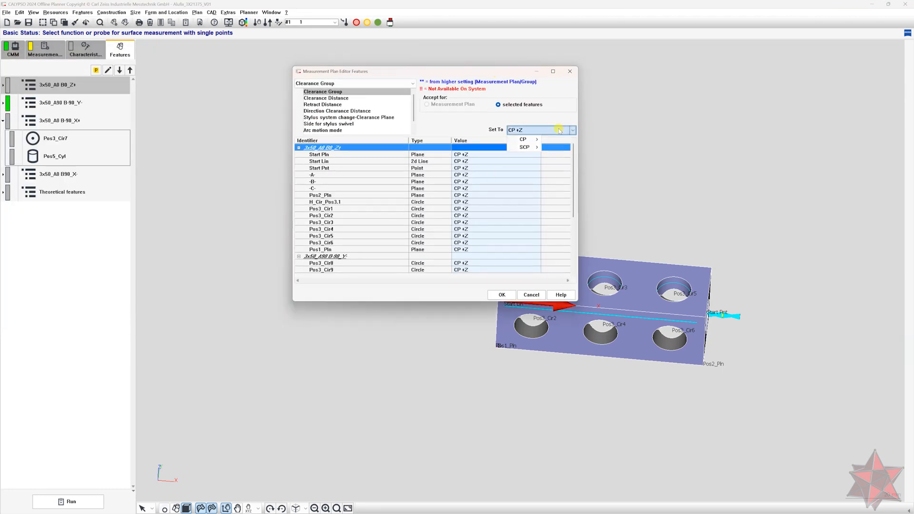
click(553, 186)
click(336, 257)
scroll(337, 257, down, 2)
click(543, 130)
click(554, 161)
Set the clearance group to CP +X for 3x50_A0 B-90_X+ and to CP -X for 3x50_A0 B90_X-.
scroll(517, 252, down, 3)
click(490, 215)
click(547, 131)
mouse_move(533, 140)
click(556, 170)
click(453, 236)
click(554, 131)
click(555, 178)
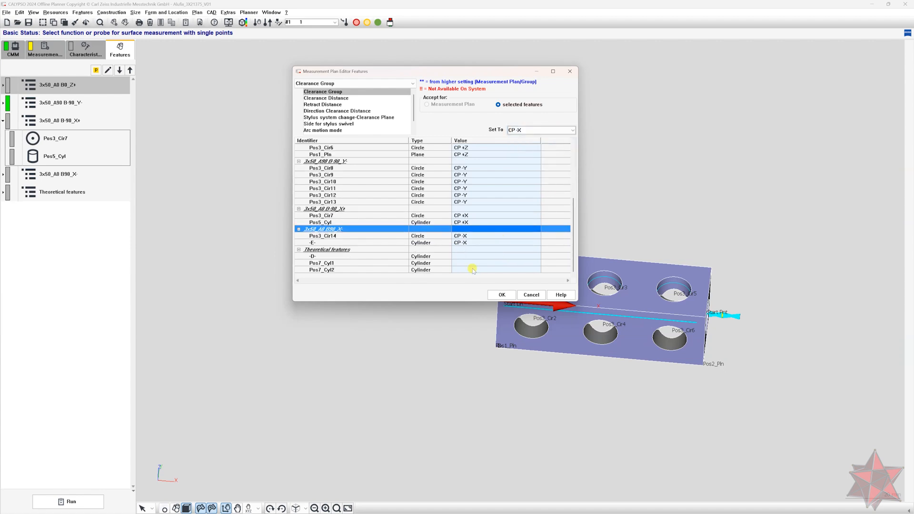
Set the clearance distance to 5 for the groups 3x50_A0 B0_Z+ and 3x50_A90 B-90_Y-.
click(341, 98)
click(395, 147)
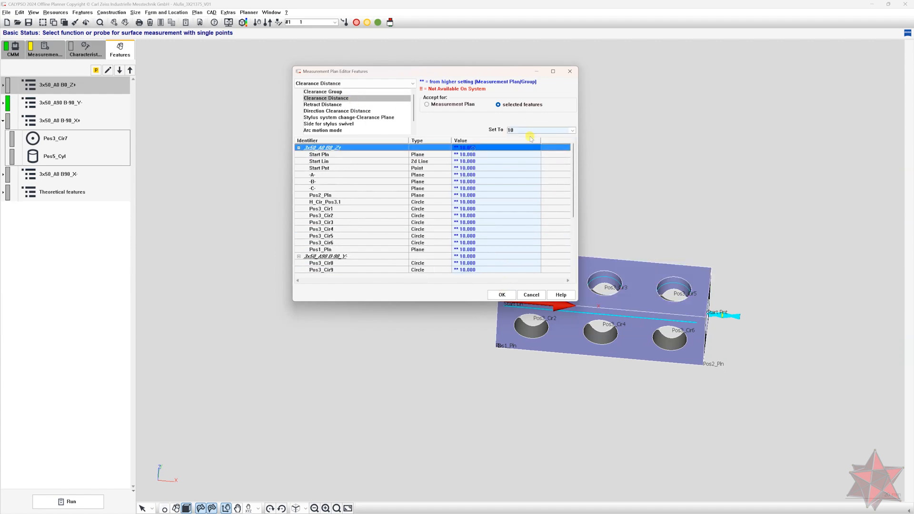
text(5)
key(Return)
scroll(476, 224, down, 1)
click(461, 235)
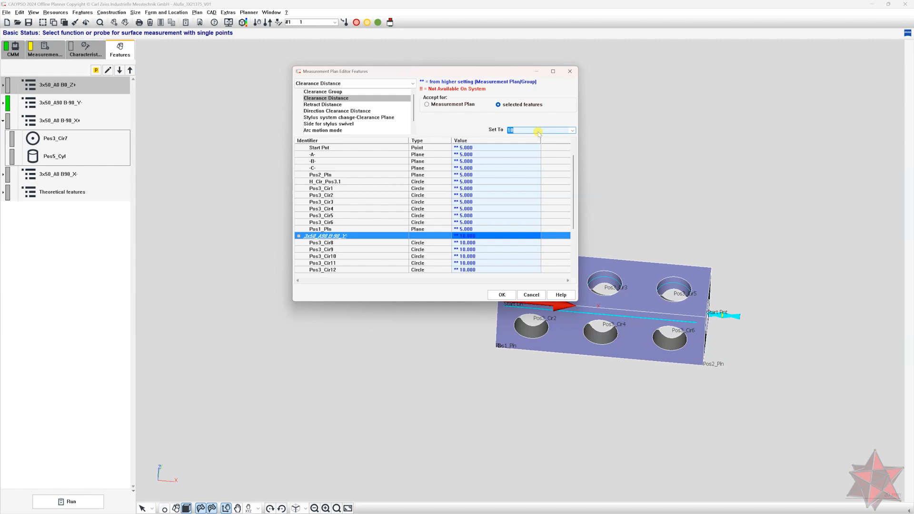
Set the clearance distance to 1 for the features from H_Cir_Pos3.1 through Pos1_Pln.
click(452, 195)
click(334, 188)
click(355, 182)
shift+click(371, 229)
click(528, 131)
key(Return)
Set the clearance distance to 1 for the circles Pos3_Cir8 through Pos3_Cir13.
scroll(478, 247, down, 3)
click(476, 182)
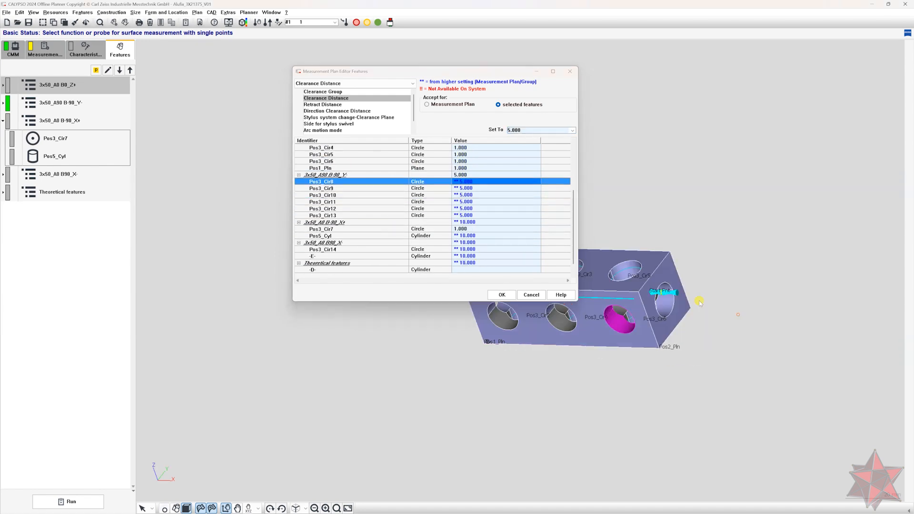
scroll(476, 190, down, 1)
shift+click(474, 201)
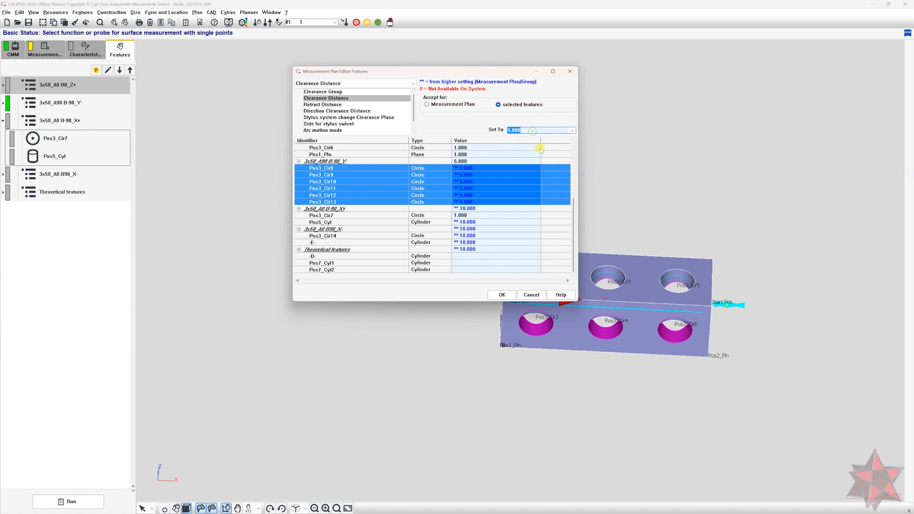
key(Return)
click(477, 162)
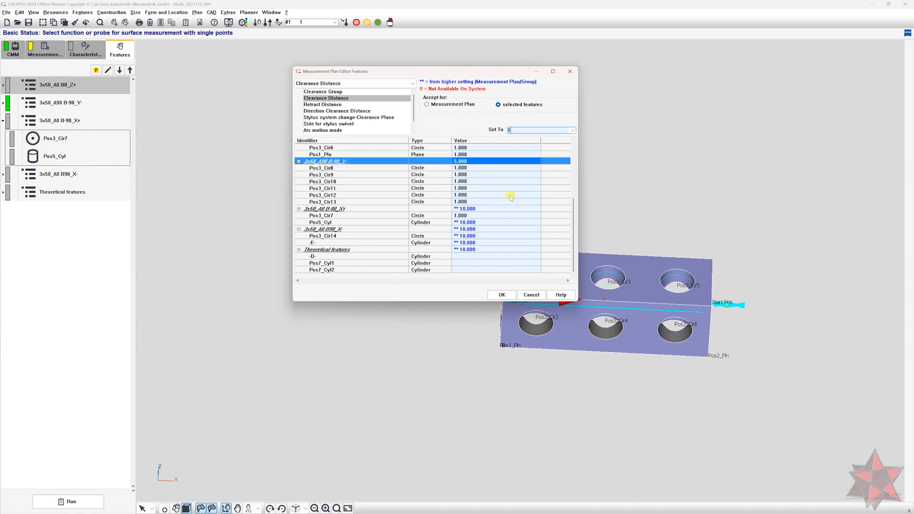
click(524, 201)
click(504, 216)
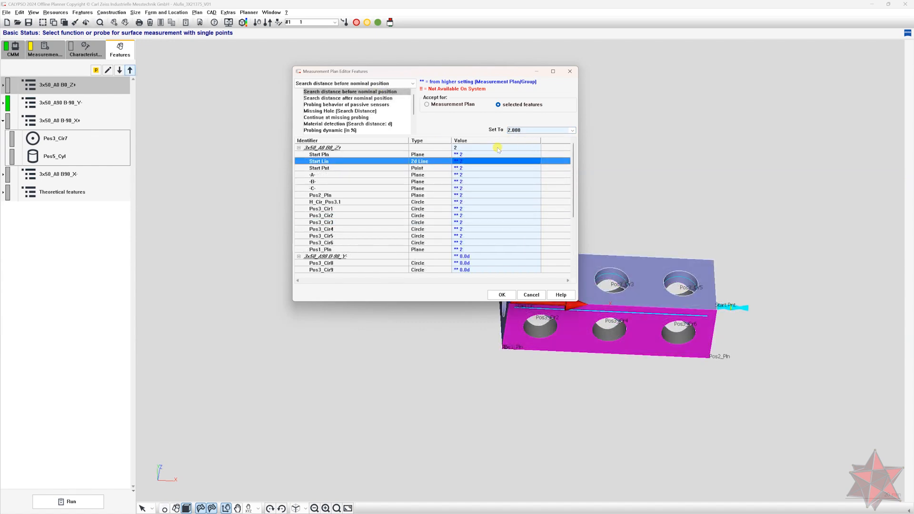
Examine the search distance after nominal position options for the 3x50_A0 B0_Z+ group and Start Pln.
click(501, 147)
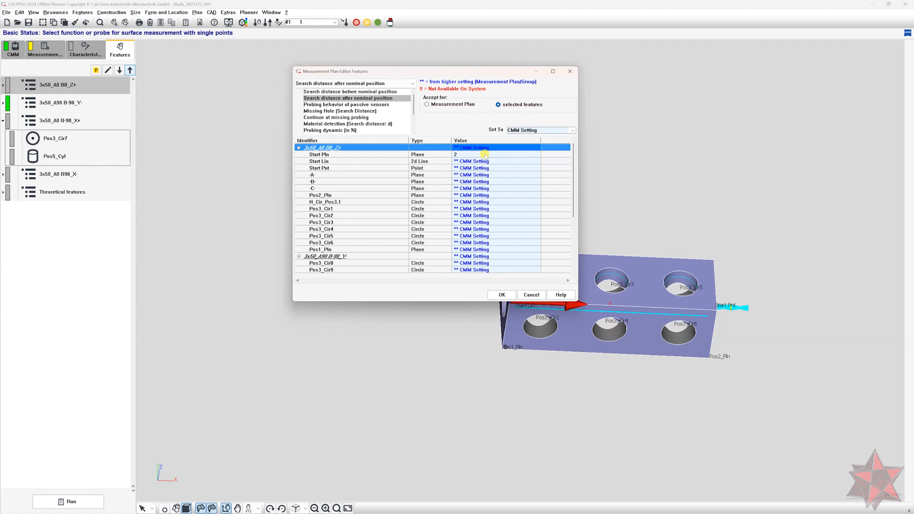
click(486, 154)
click(518, 148)
click(572, 131)
click(562, 140)
click(468, 155)
click(572, 131)
click(572, 132)
Choose Default as the material detection search distance for Start Lin.
click(346, 104)
click(357, 124)
click(551, 131)
click(538, 139)
click(463, 161)
click(528, 131)
click(525, 140)
scroll(358, 121, down, 1)
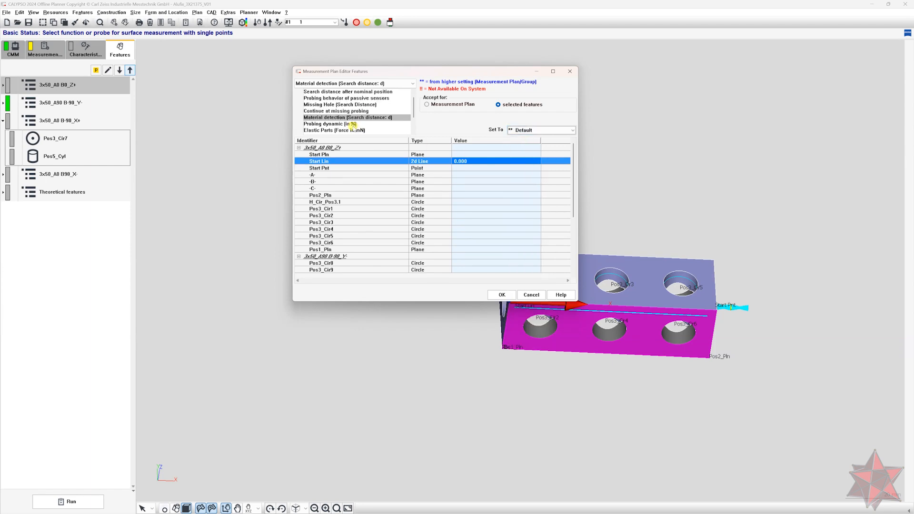
Try another probing dynamic value for Start Lin and set it back to Default.
click(356, 124)
click(561, 131)
click(569, 180)
click(542, 131)
click(538, 139)
Try another elastic parts force for Start Lin and set it back to Default.
scroll(370, 115, down, 2)
click(354, 118)
click(526, 131)
click(520, 155)
click(522, 131)
click(527, 139)
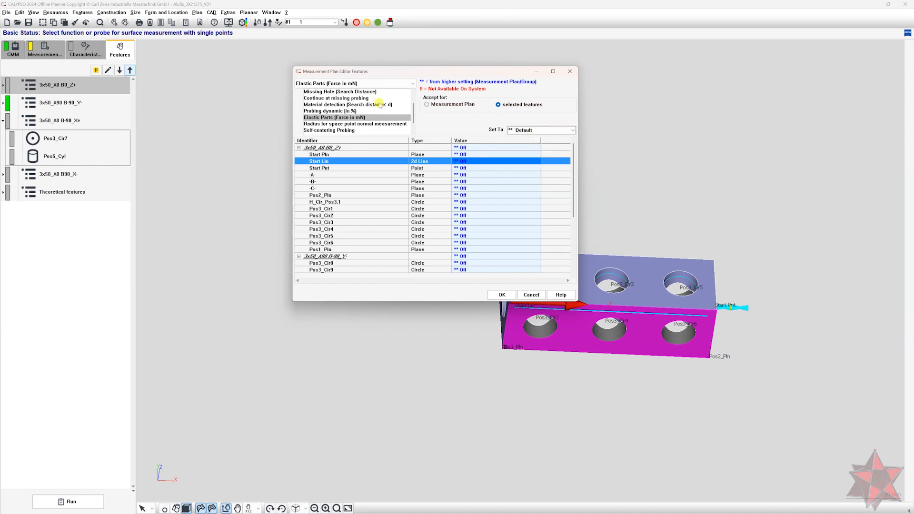
scroll(380, 105, down, 2)
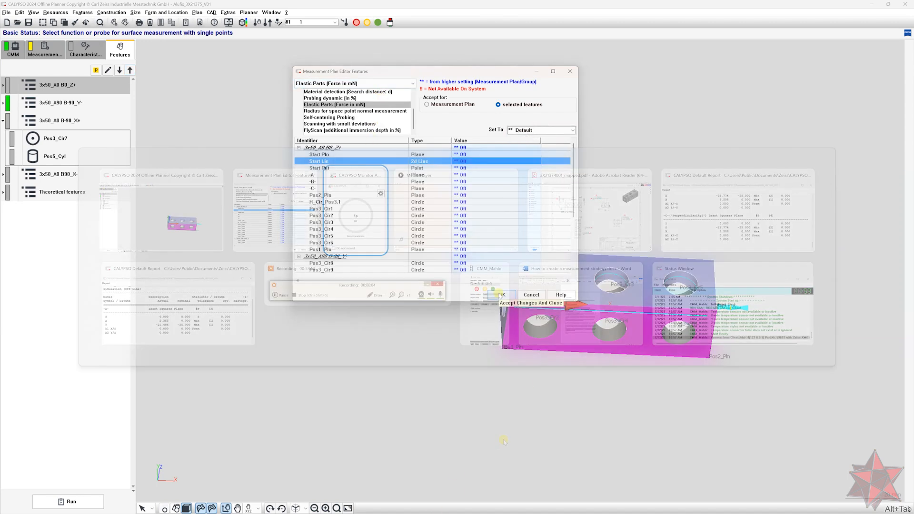
Assign the stylus system 3x50 explicitly to all feature groups and their measured features.
click(375, 83)
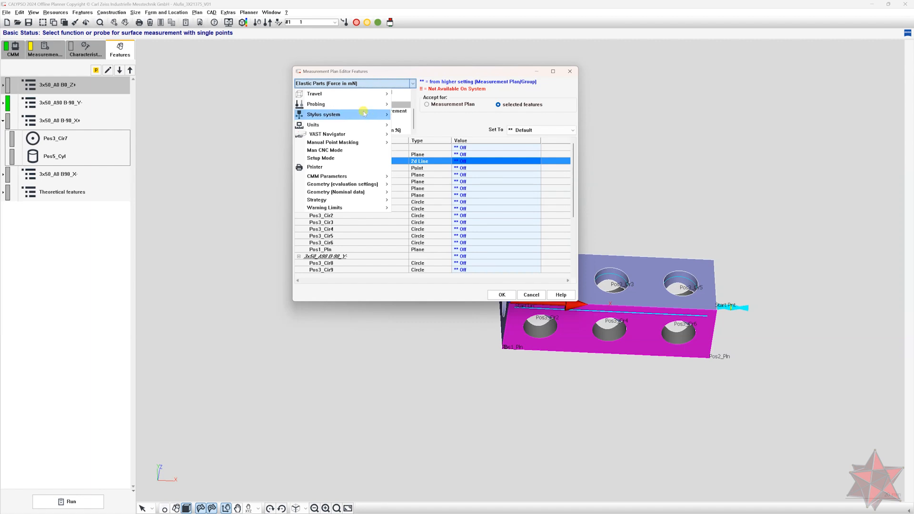
mouse_move(364, 114)
click(423, 112)
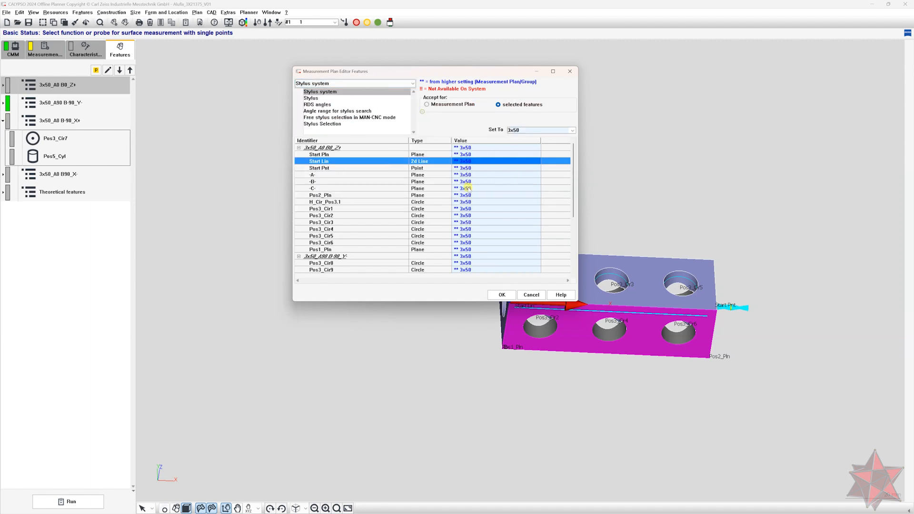
scroll(481, 214, down, 5)
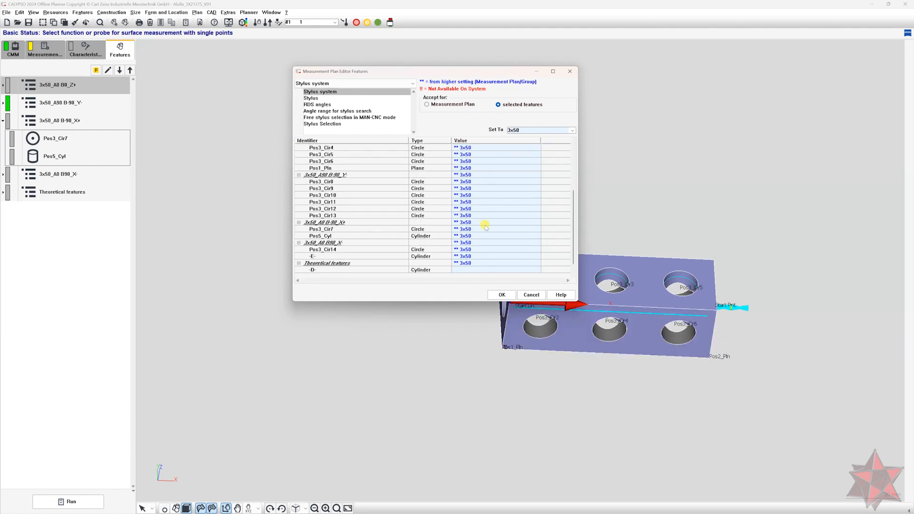
shift+click(478, 250)
click(543, 131)
click(508, 166)
click(532, 133)
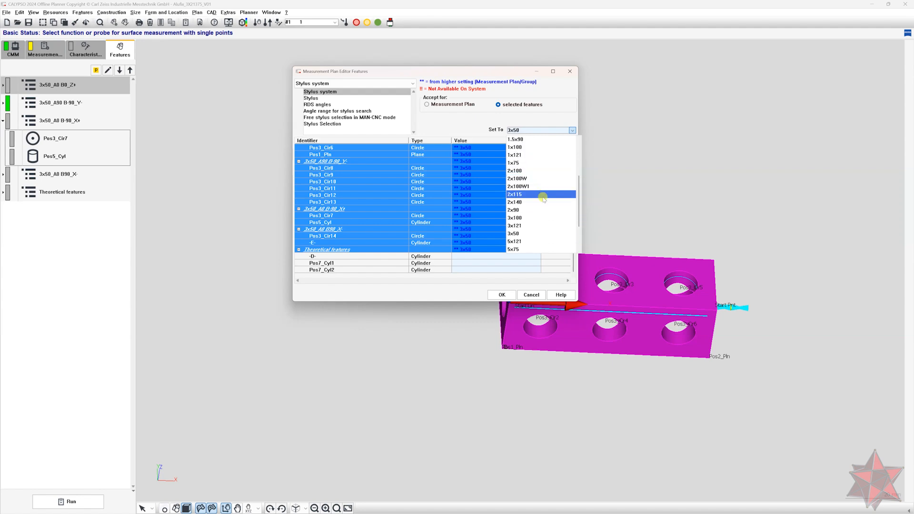
click(460, 217)
scroll(520, 228, up, 5)
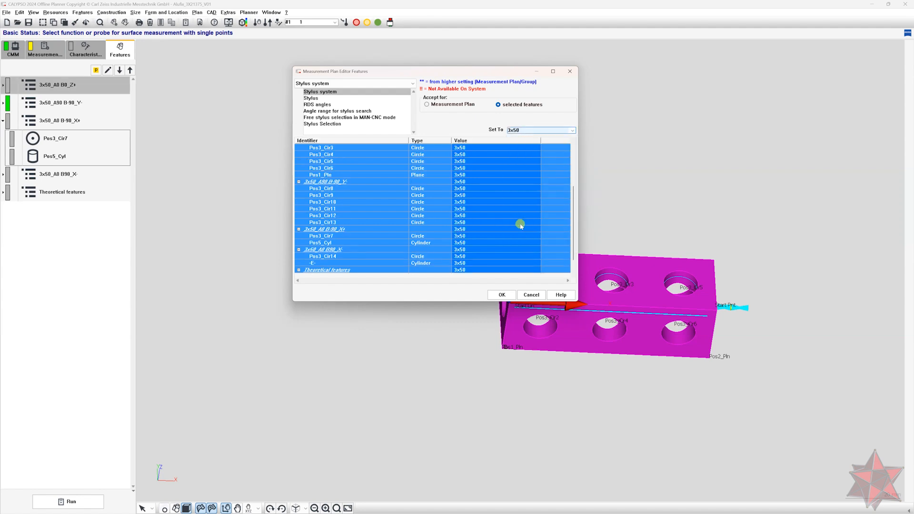
Check which stylus is assigned to each feature and which stylus choices Start Pln offers.
click(345, 99)
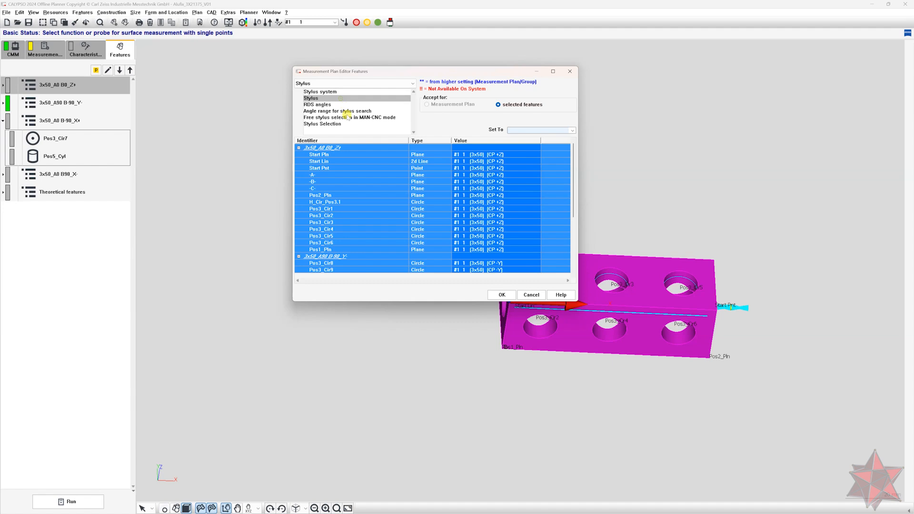
click(508, 182)
click(513, 154)
click(572, 130)
click(572, 130)
scroll(529, 209, down, 5)
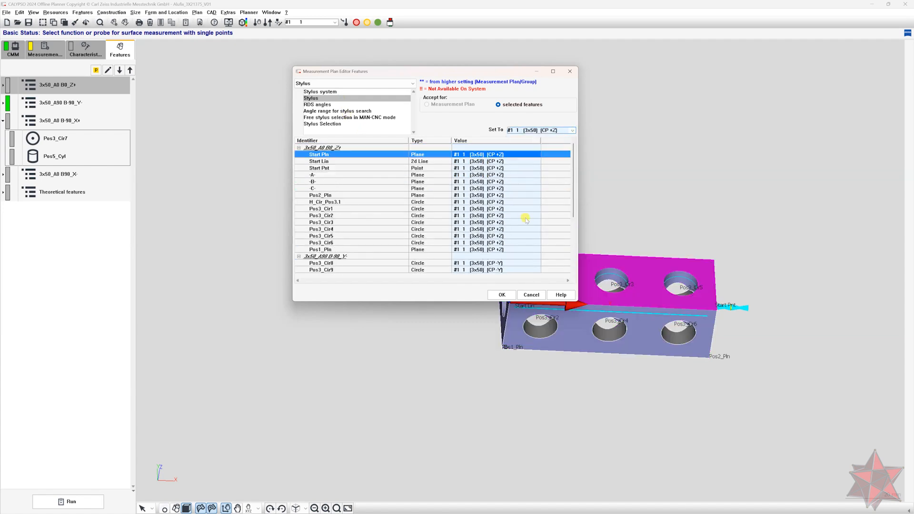
scroll(526, 218, up, 5)
Set the RDS angles of the circles in group 3x50_A90 B-90_Y- to 90/-90.
click(334, 105)
click(447, 148)
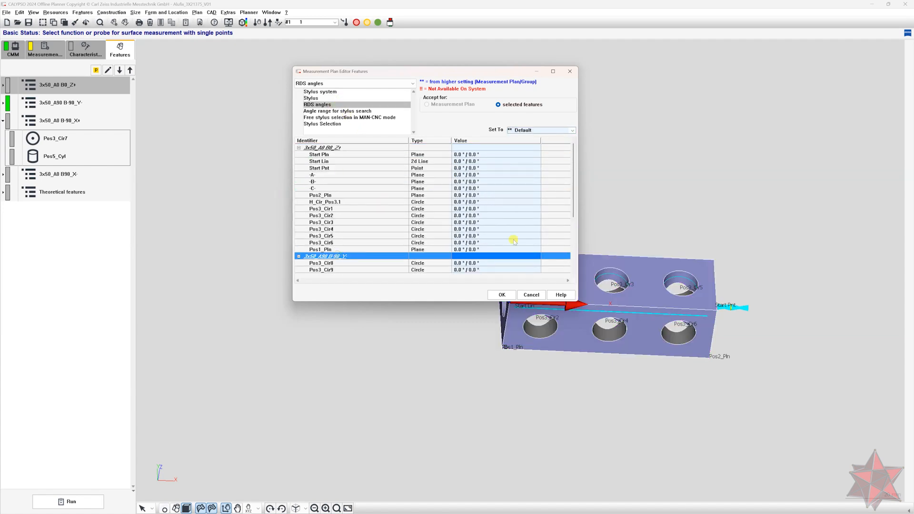
click(335, 257)
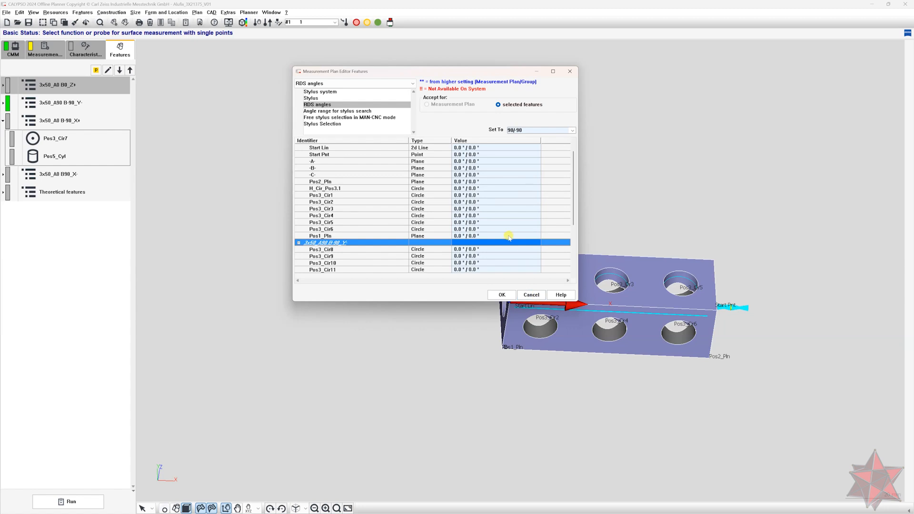
shift+click(485, 251)
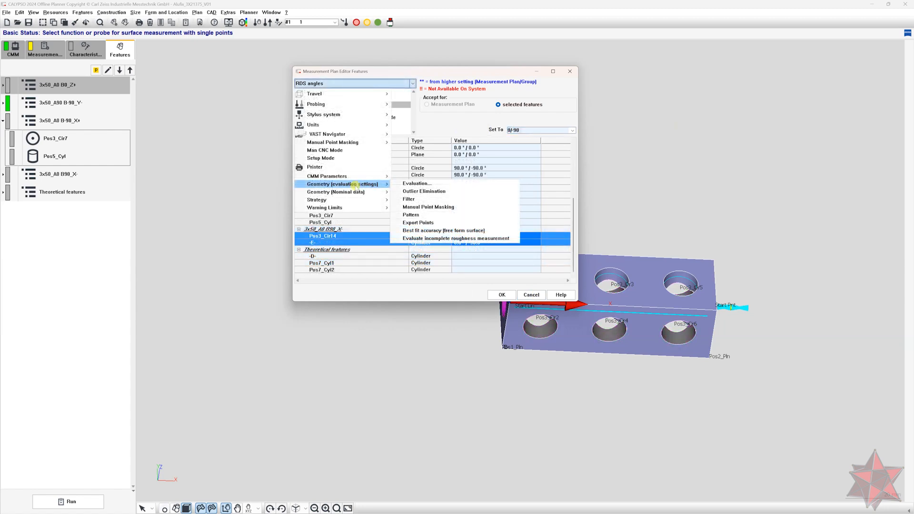
Enable outlier elimination for the planes -A-, -B-, -C- and Pos1_Pln.
click(443, 192)
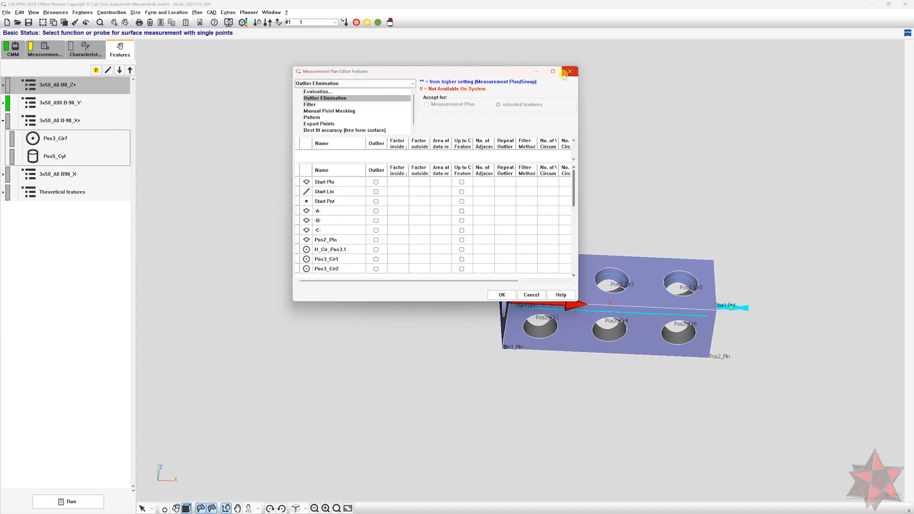
click(552, 71)
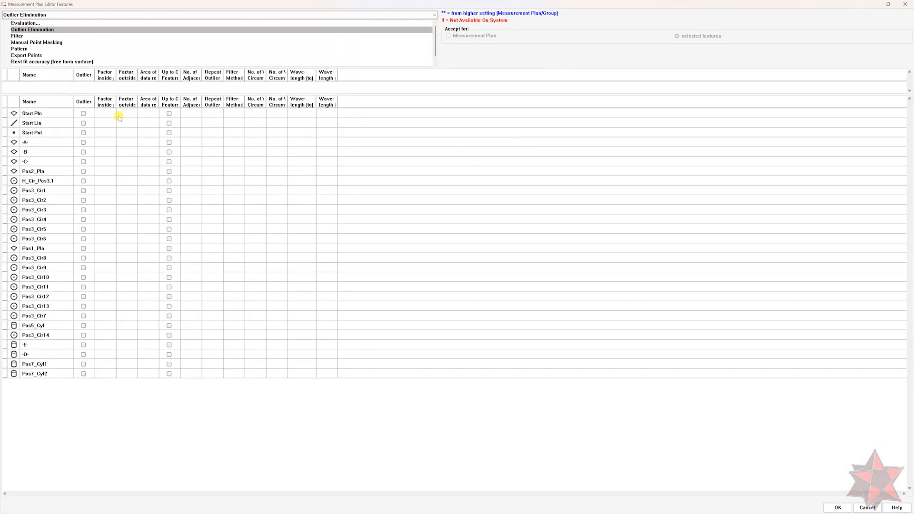
click(39, 142)
shift+click(40, 162)
ctrl+click(40, 248)
click(84, 87)
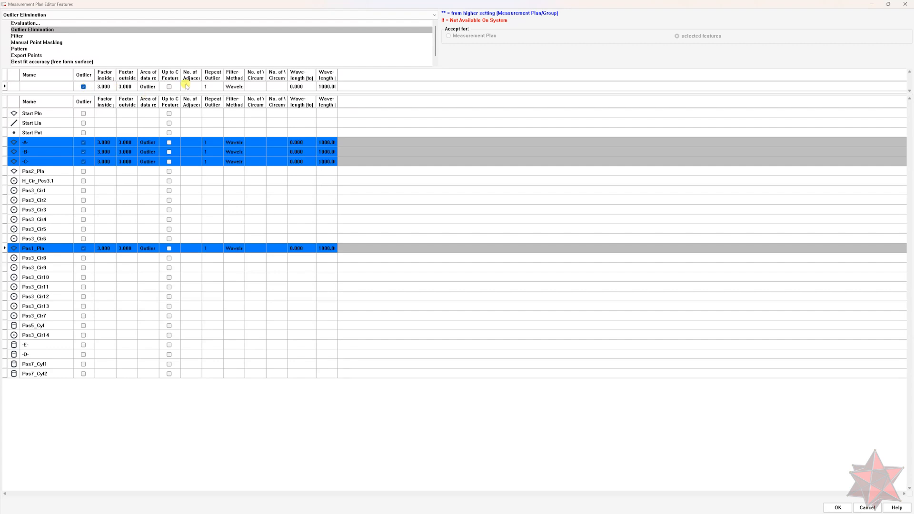
Include 5 adjacent points and a from-wavelength of 10.000 for the selected planes' outlier elimination, and widen the columns to show their full headings.
click(195, 86)
click(311, 86)
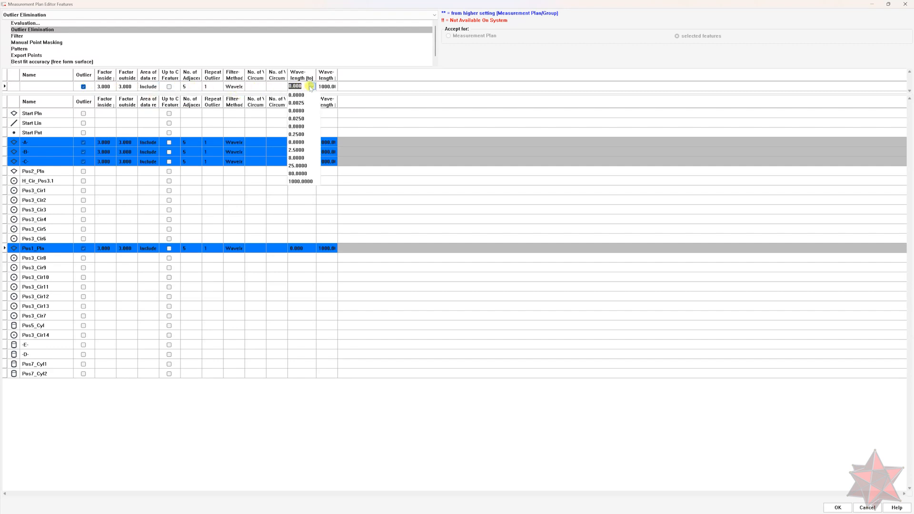
double_click(324, 87)
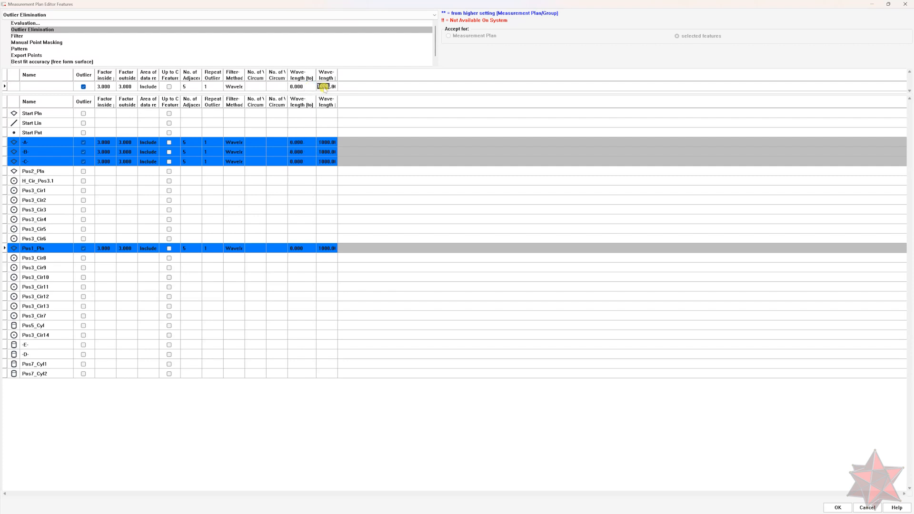
drag(245, 75, 296, 75)
drag(389, 75, 429, 73)
mouse_move(368, 74)
mouse_down()
mouse_move(393, 74)
mouse_move(379, 73)
mouse_up()
drag(319, 73, 352, 70)
drag(224, 71, 262, 72)
drag(202, 72, 227, 74)
drag(159, 74, 193, 72)
drag(116, 74, 157, 74)
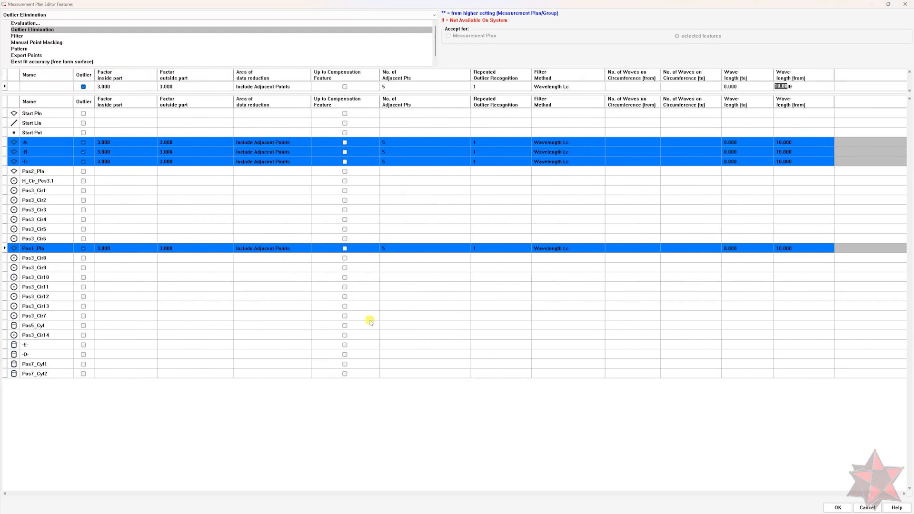
Select the circles Pos3_Cir1 to Pos3_Cir13 together with the cylinders Pos7_Cyl1 and Pos7_Cyl2 for outlier elimination.
click(98, 180)
drag(100, 190, 101, 335)
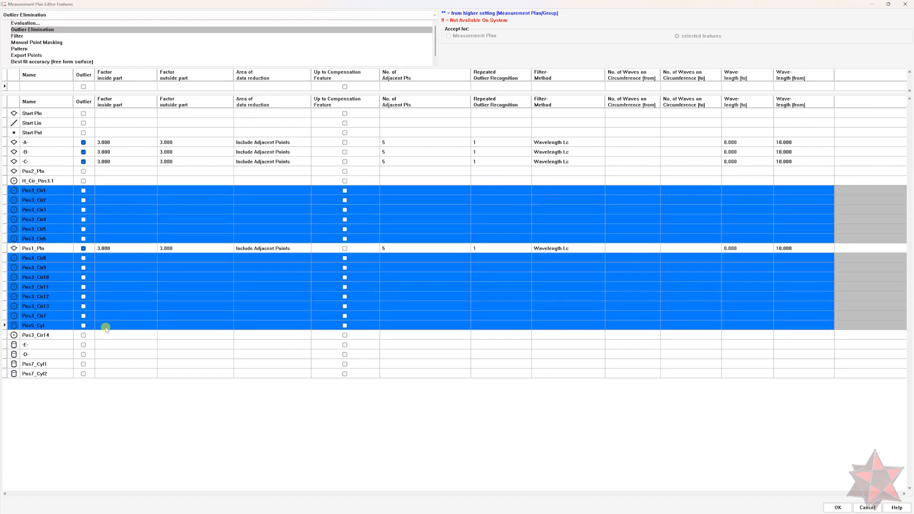
ctrl+click(109, 328)
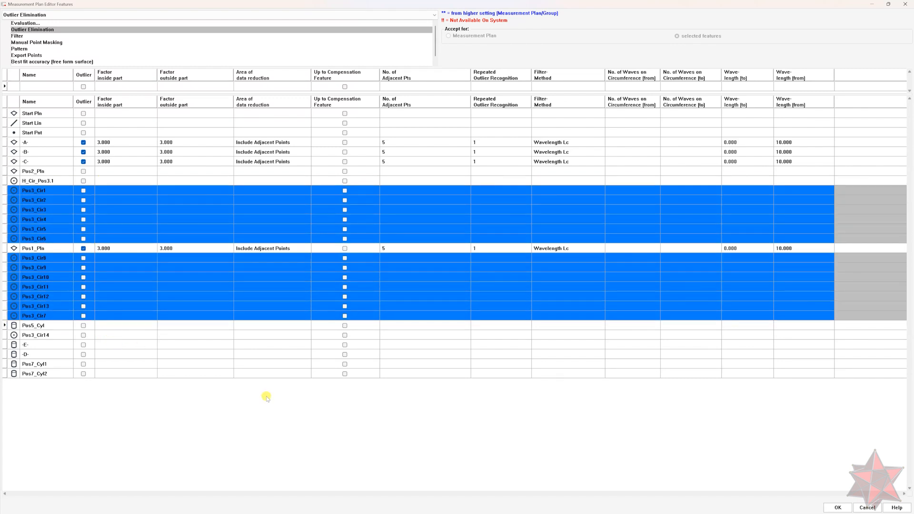
ctrl+drag(121, 344, 123, 354)
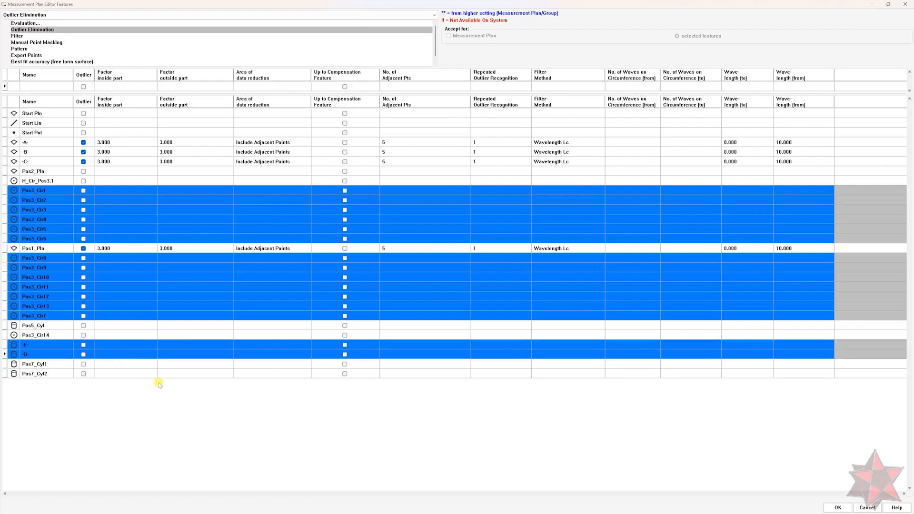
ctrl+click(105, 355)
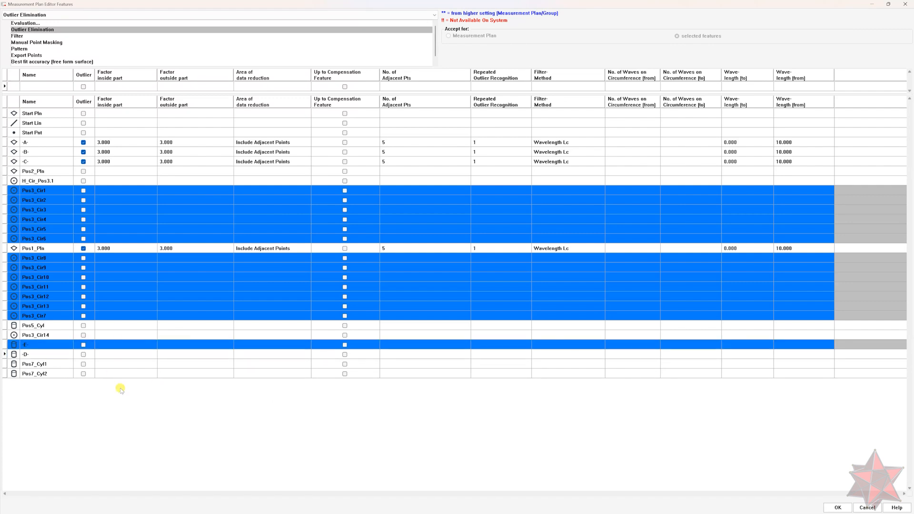
ctrl+click(104, 343)
ctrl+drag(107, 365, 108, 374)
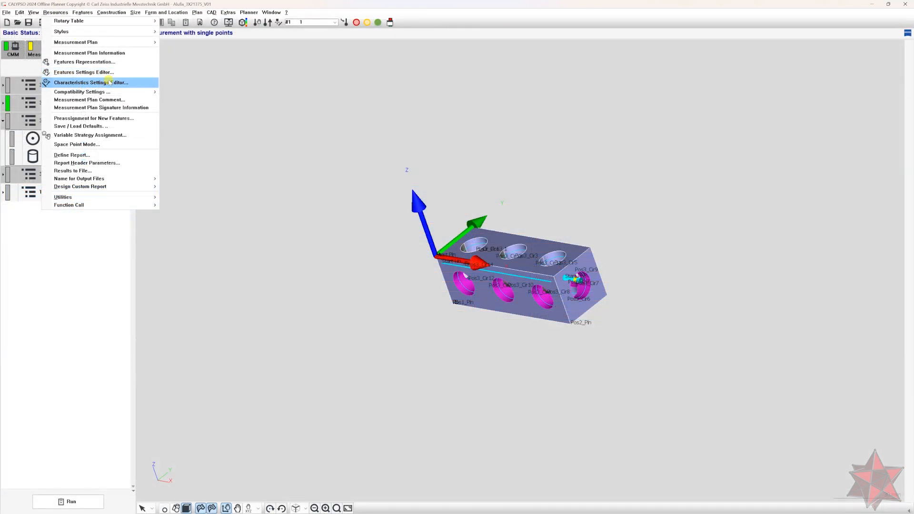
In the characteristics settings editor, set the additional report to On for Position_Pos4.1 through Position_Pos4.14.
click(119, 80)
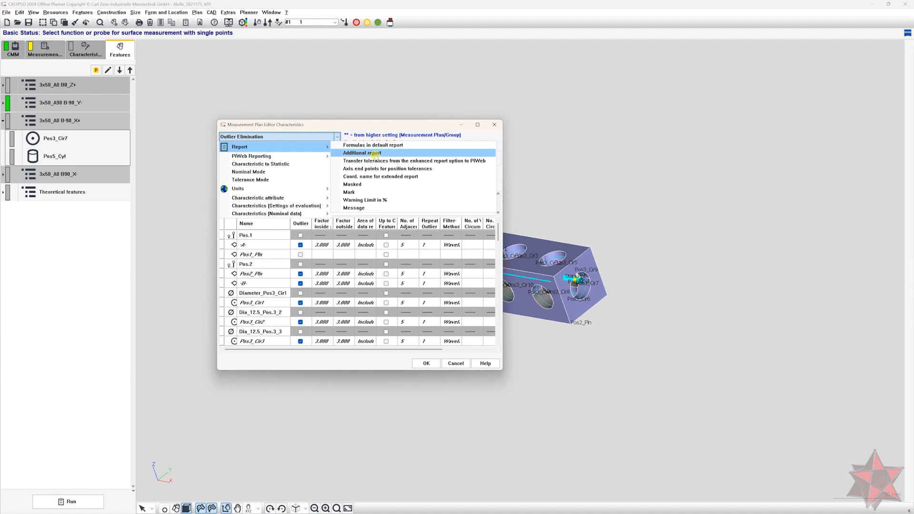
click(374, 159)
click(395, 322)
scroll(399, 317, down, 7)
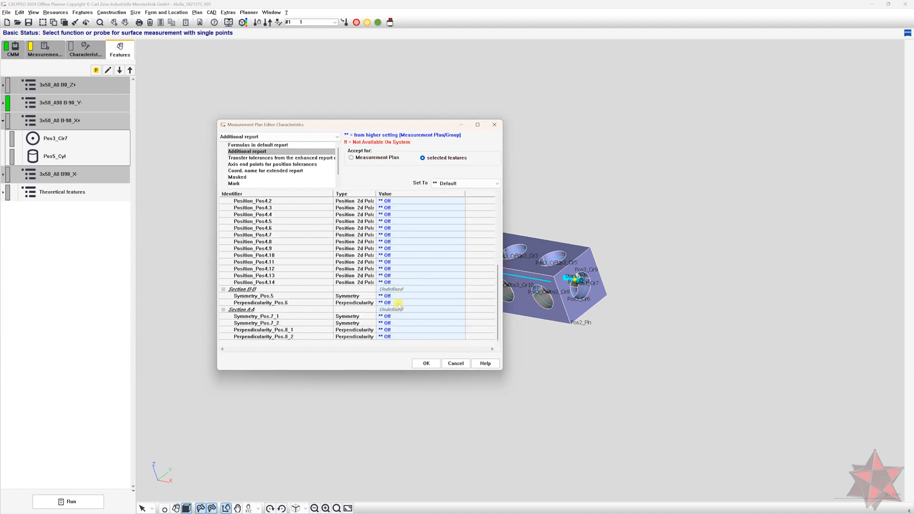
shift+click(341, 284)
scroll(412, 296, up, 2)
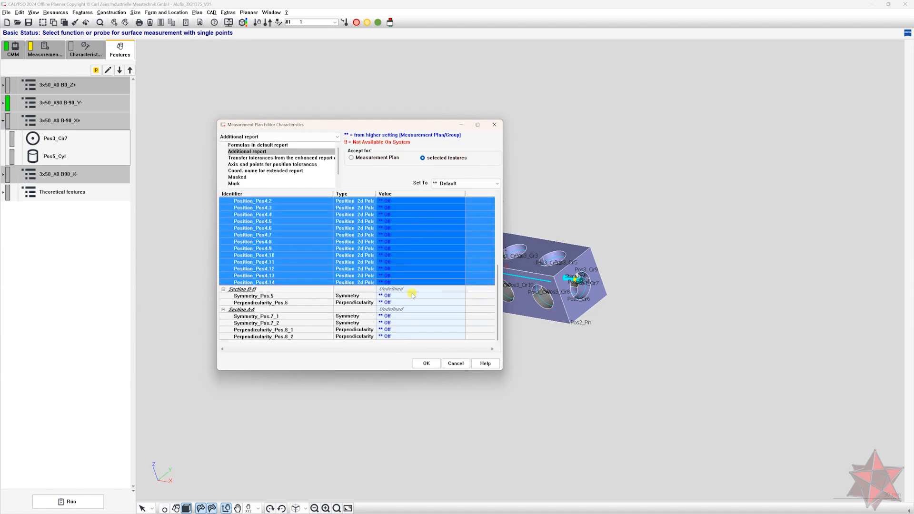
click(452, 183)
click(450, 200)
scroll(424, 285, up, 5)
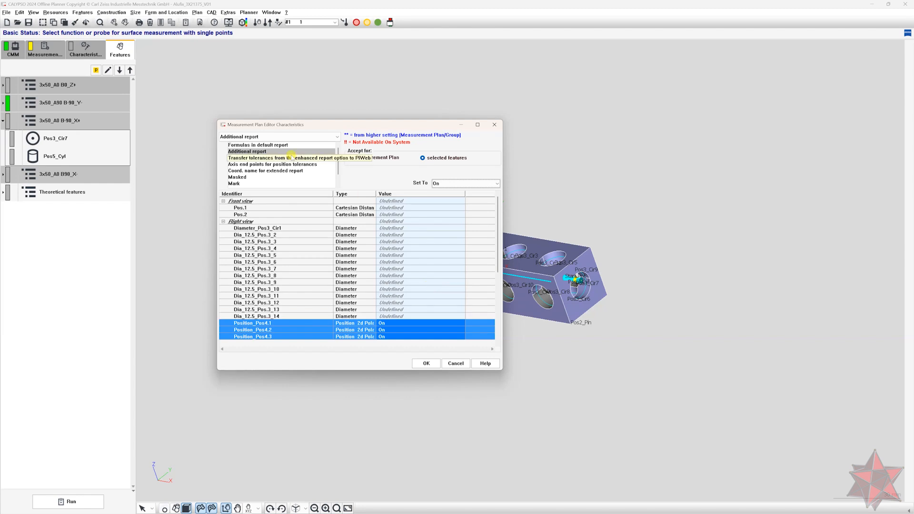
Set the warning limit in % for all characteristics in the plan.
scroll(269, 180, down, 1)
click(270, 177)
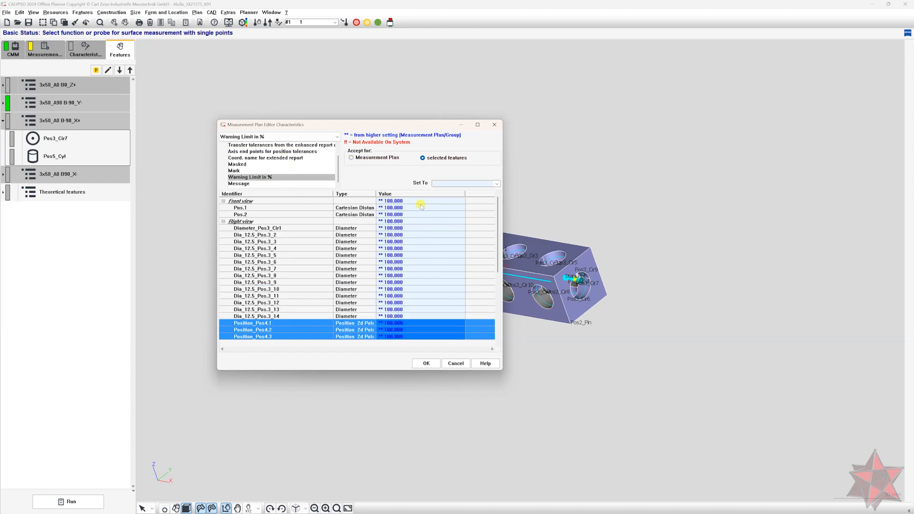
scroll(429, 256, down, 3)
scroll(429, 256, down, 3)
shift+click(398, 337)
click(495, 185)
click(481, 201)
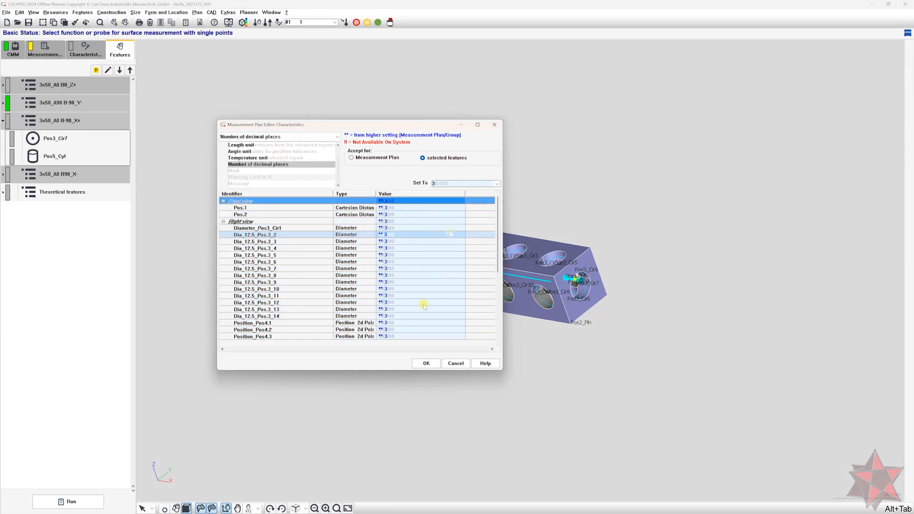
Set the number of decimal places to 2 for all characteristics.
scroll(419, 319, down, 6)
drag(408, 337, 476, 203)
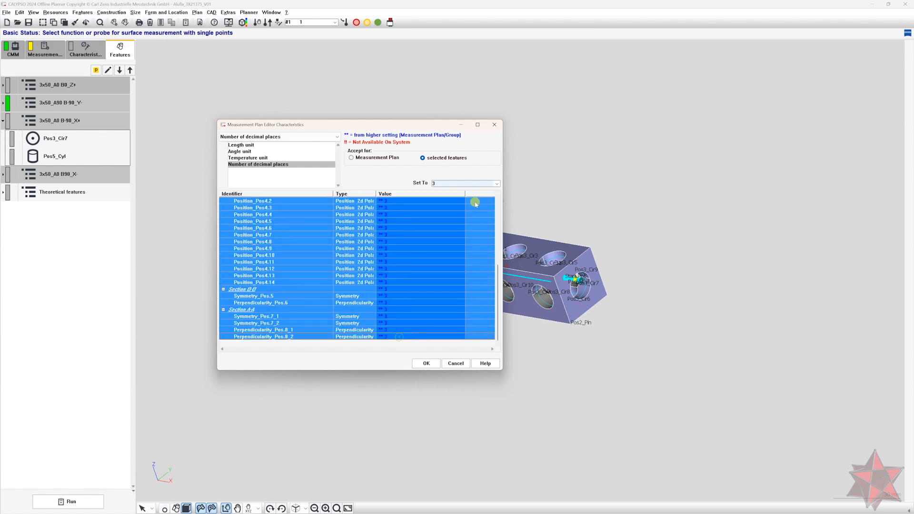
click(455, 226)
scroll(458, 257, up, 5)
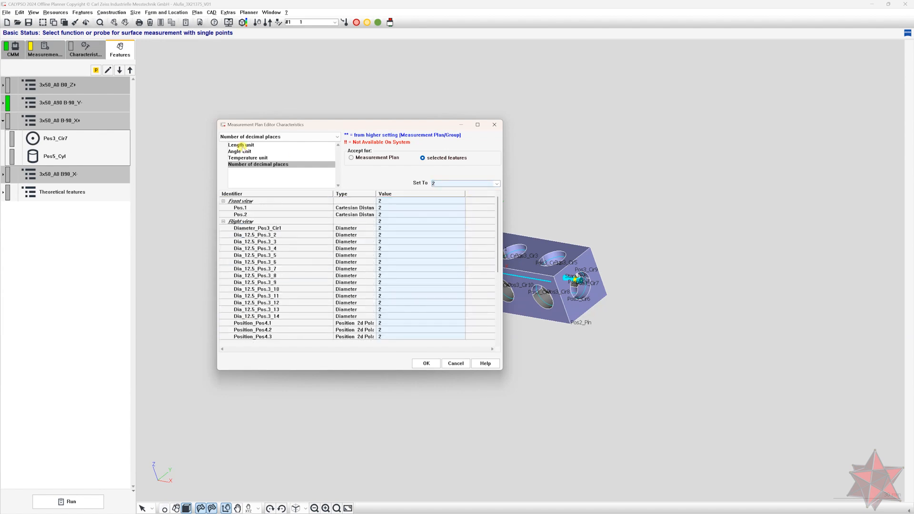
Consult the part drawing and set the characteristic type of Position_Pos4.1 through Position_Pos4.14 to IC.
key(alt+Tab)
key(alt+Tab)
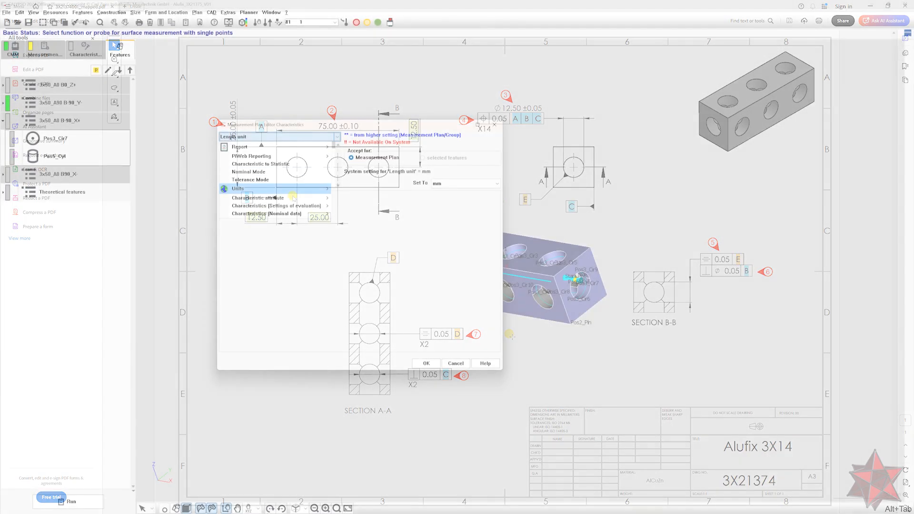
click(285, 323)
scroll(286, 286, down, 5)
shift+click(281, 309)
click(488, 184)
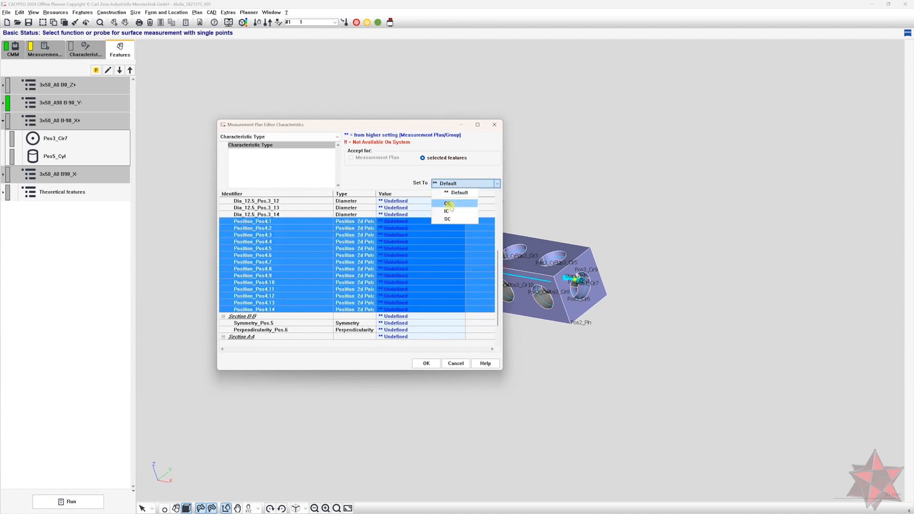
click(446, 211)
click(457, 184)
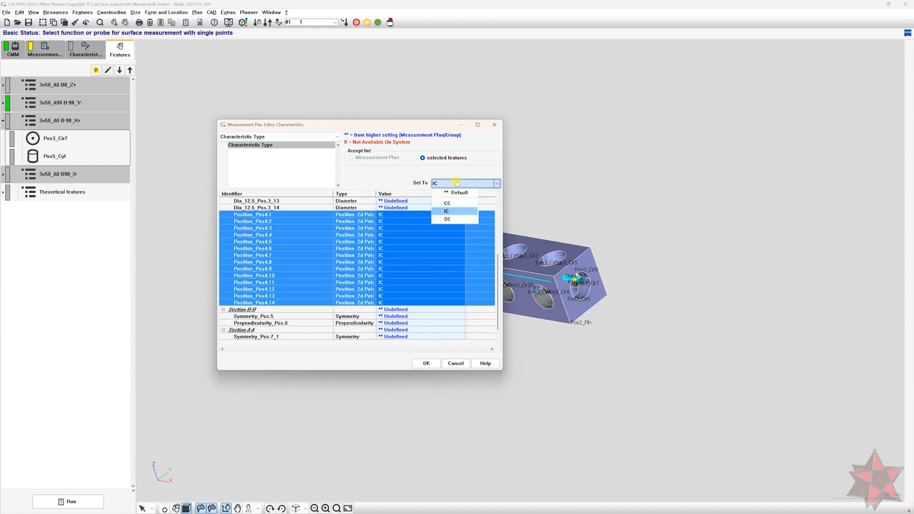
click(457, 185)
Set the characteristic type of Symmetry_Pos.5 and Perpendicularity_Pos.6 to CC.
scroll(448, 243, down, 1)
click(269, 296)
shift+click(274, 303)
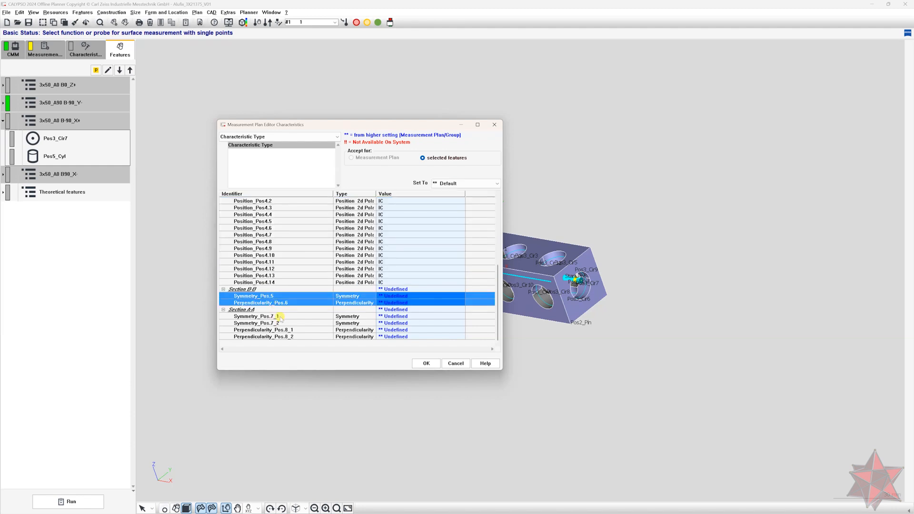
scroll(280, 318, up, 2)
click(464, 184)
click(445, 221)
scroll(427, 309, up, 5)
Open the evaluation settings of the characteristics and select the planes -A-, Pos1_Pln, Pos2_Pln and -B- under Pos.1 and Pos.2.
click(295, 137)
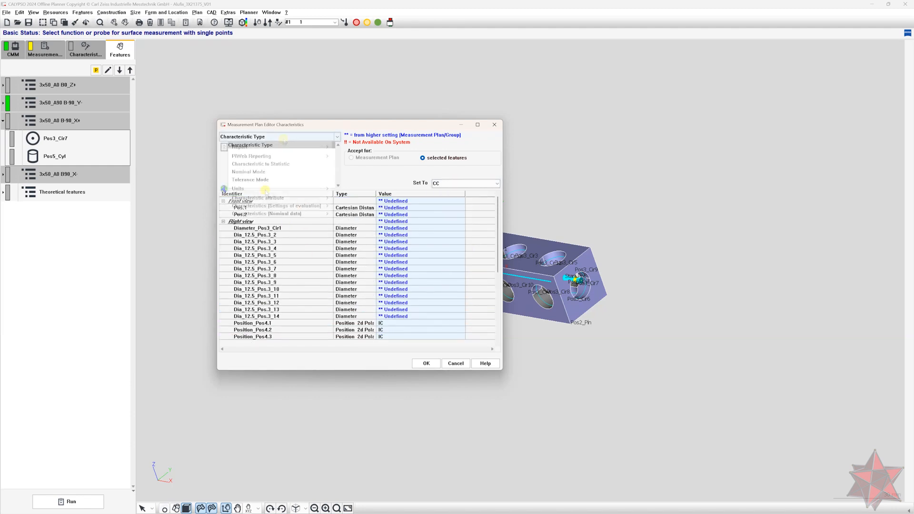
click(303, 205)
scroll(397, 280, up, 10)
click(259, 245)
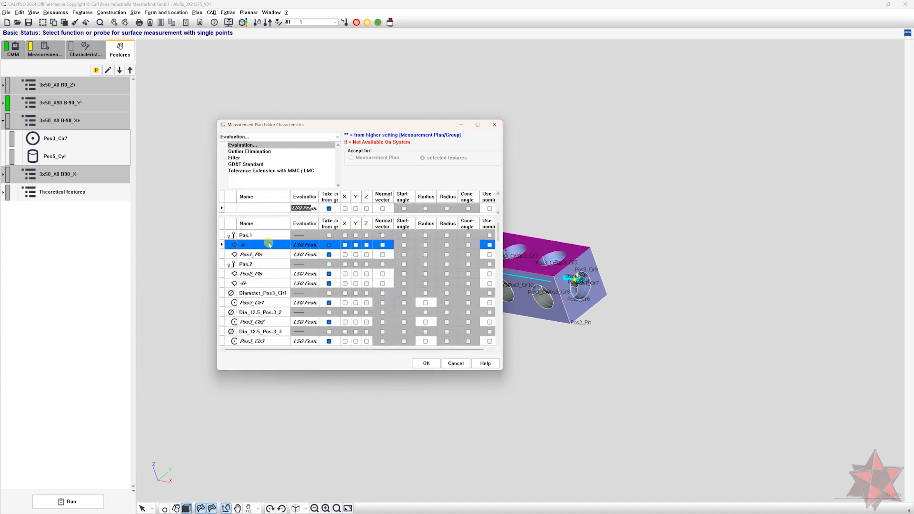
ctrl+click(264, 256)
ctrl+click(267, 274)
ctrl+click(269, 284)
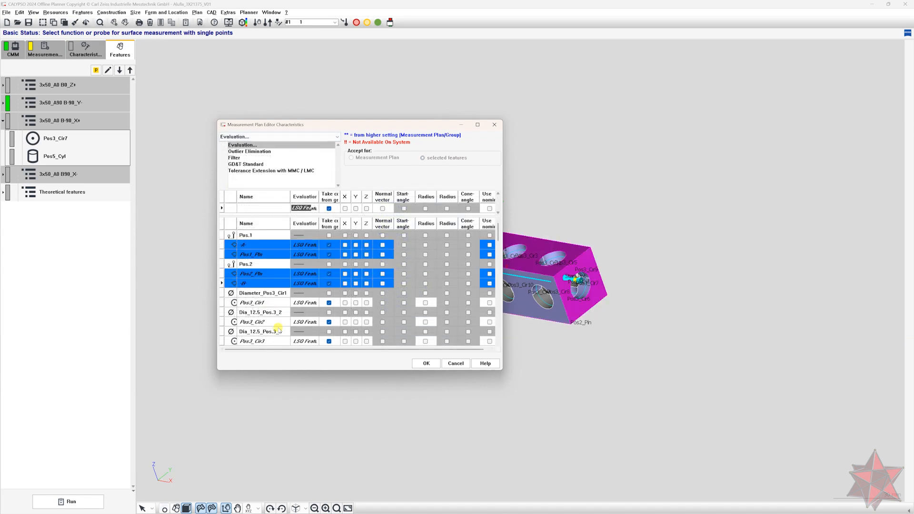
Add the features needed further down the list to the selection and set their evaluation method to Outer tangential feature.
scroll(278, 327, down, 8)
double_click(286, 125)
drag(202, 72, 220, 73)
scroll(82, 161, up, 9)
scroll(44, 394, down, 14)
ctrl+click(34, 451)
ctrl+click(32, 364)
ctrl+click(32, 480)
click(148, 87)
click(107, 106)
Change the evaluation method of the circles Pos3_Cir1 through Pos3_Cir9 used by the diameter characteristics.
scroll(138, 253, up, 14)
click(44, 181)
ctrl+click(44, 201)
ctrl+click(44, 219)
ctrl+click(44, 239)
ctrl+click(44, 258)
ctrl+click(43, 277)
ctrl+click(42, 297)
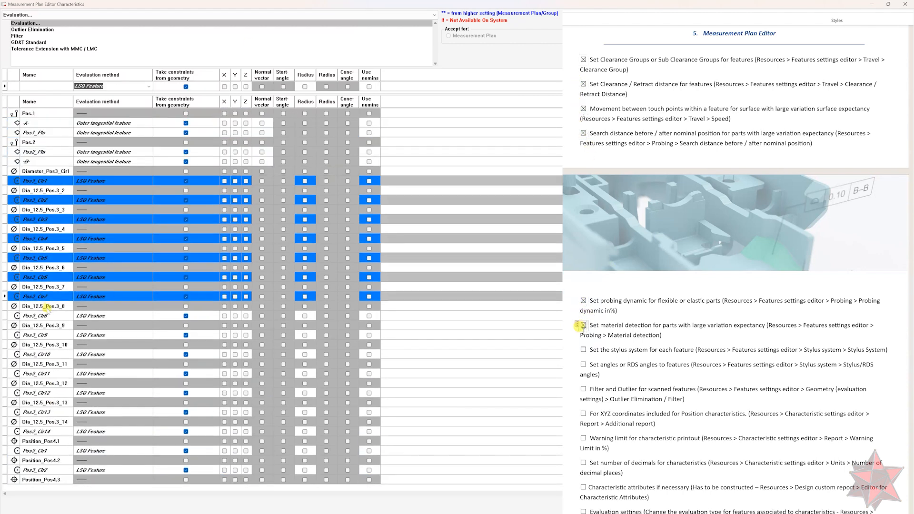
ctrl+click(42, 316)
ctrl+click(42, 336)
click(149, 86)
click(133, 126)
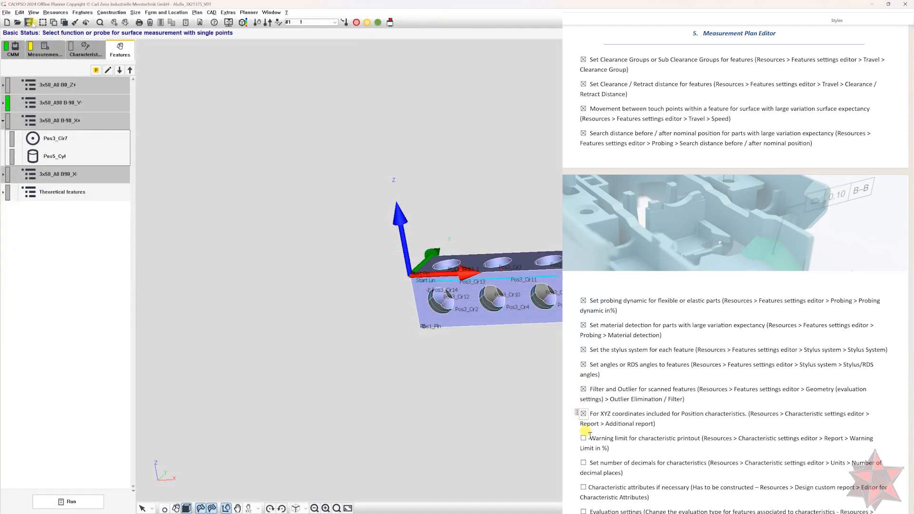
Save the measurement plan.
click(29, 22)
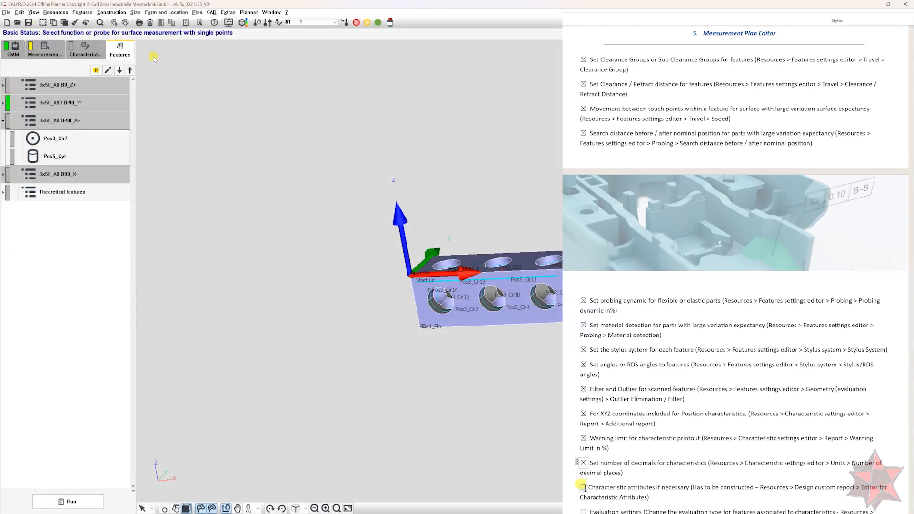
middle_drag(312, 158, 347, 182)
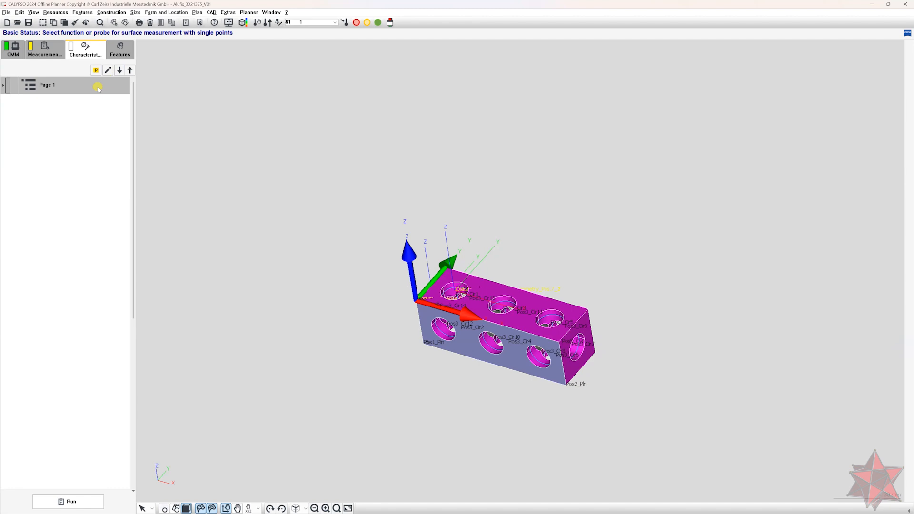
Define a loop with an end value of 5 for the characteristics group Page 1.
right_click(98, 89)
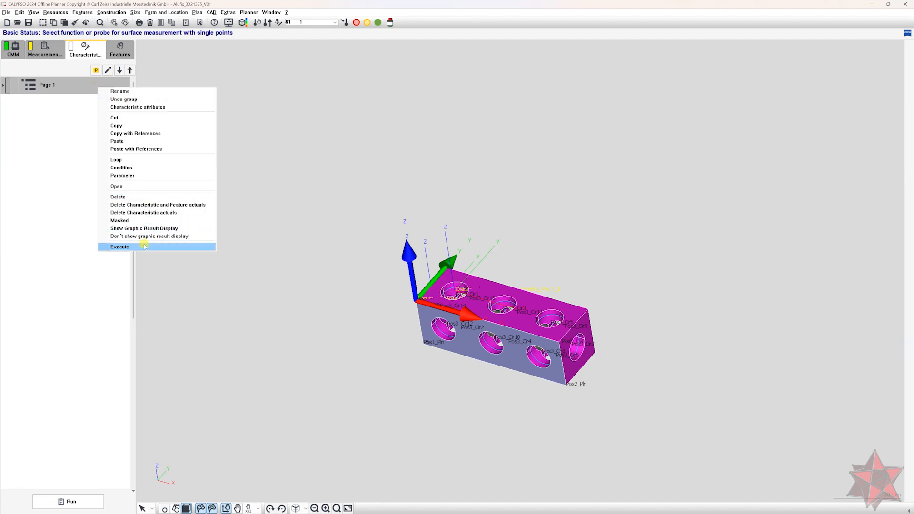
click(149, 160)
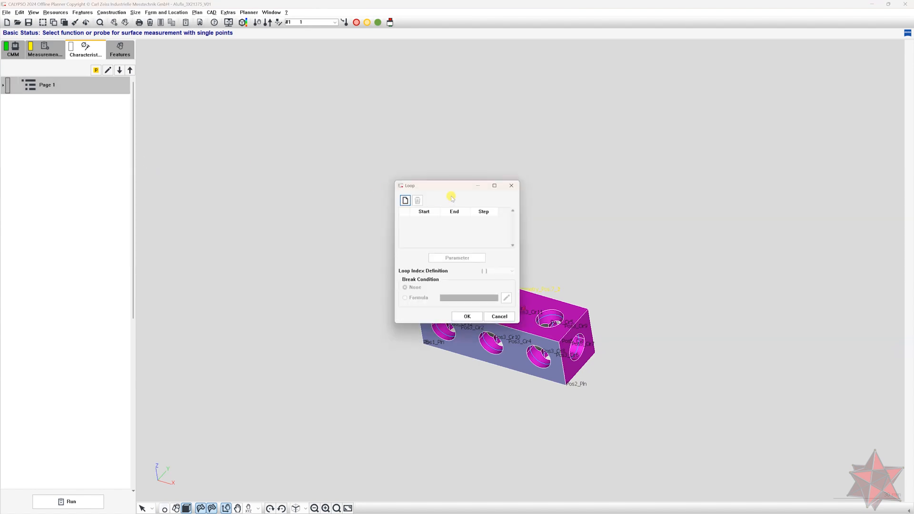
click(406, 200)
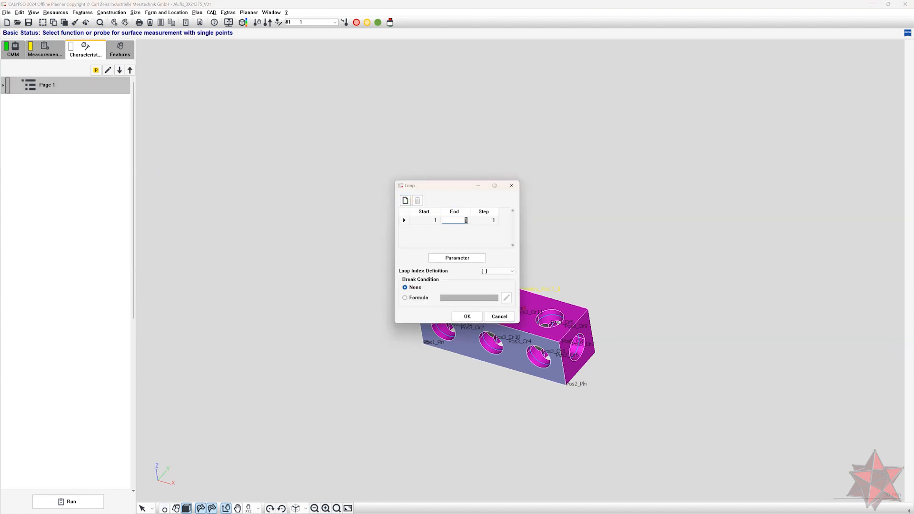
text(5)
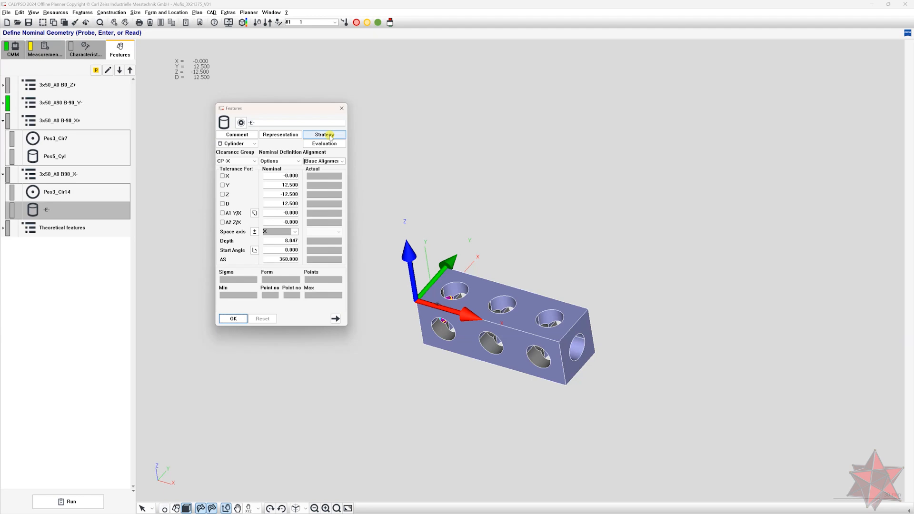
Add a programmable stop with the text "Change Part" and a clearance data entry to the measurement strategy of cylinder -E-.
click(330, 135)
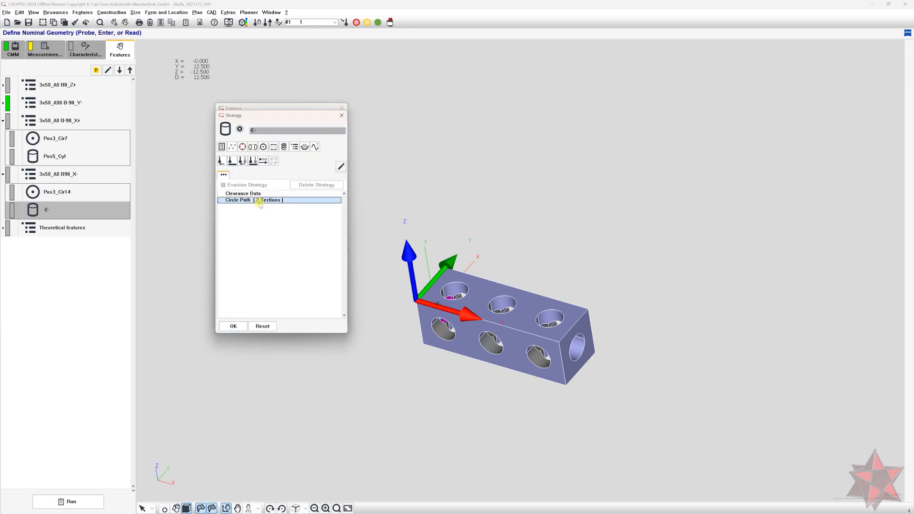
double_click(259, 202)
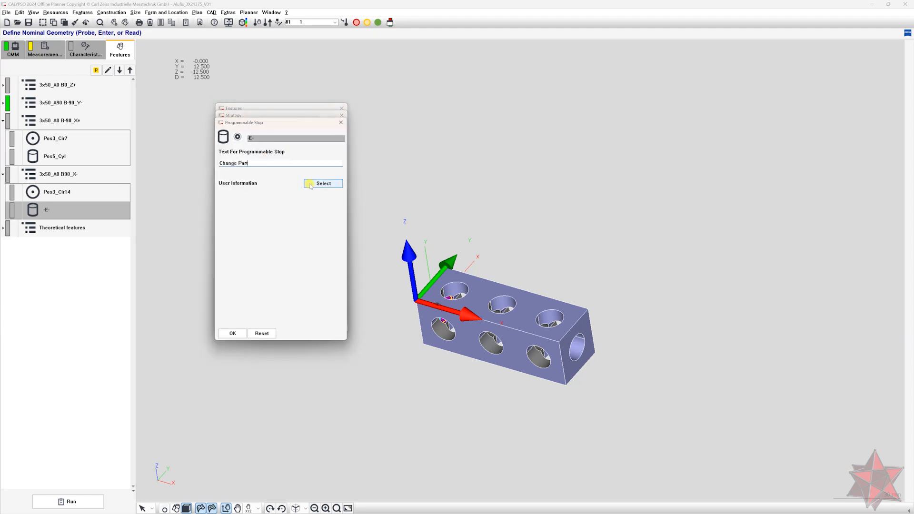
click(233, 333)
click(274, 161)
click(259, 208)
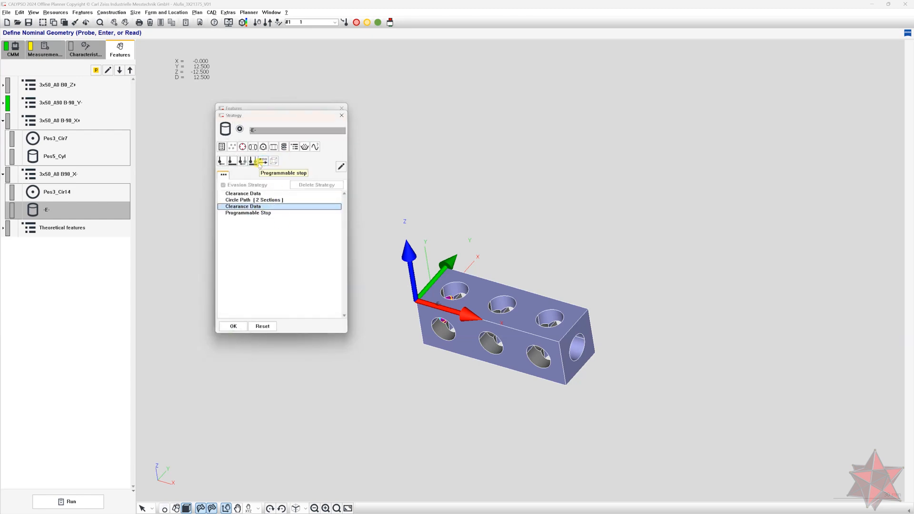
click(234, 326)
click(239, 320)
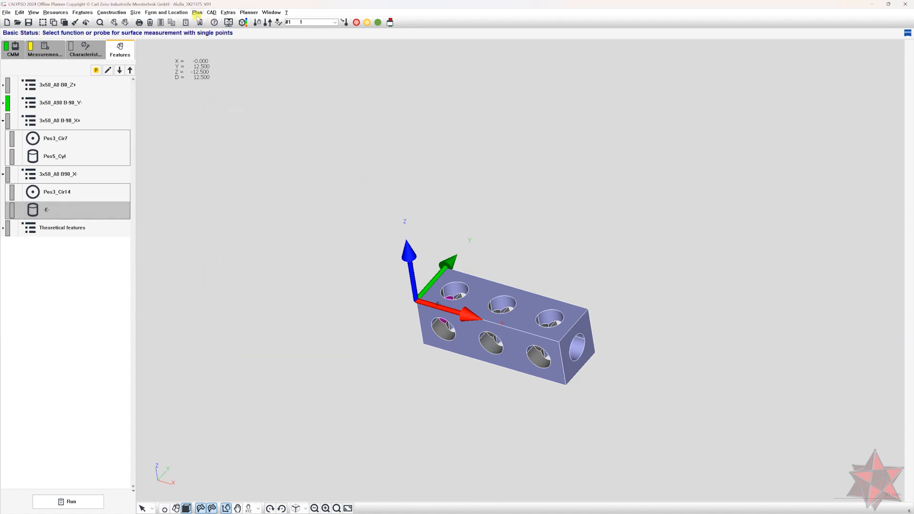
Enter the measurement plan comment "To access information about fixuting click the User Information button!!!".
click(197, 12)
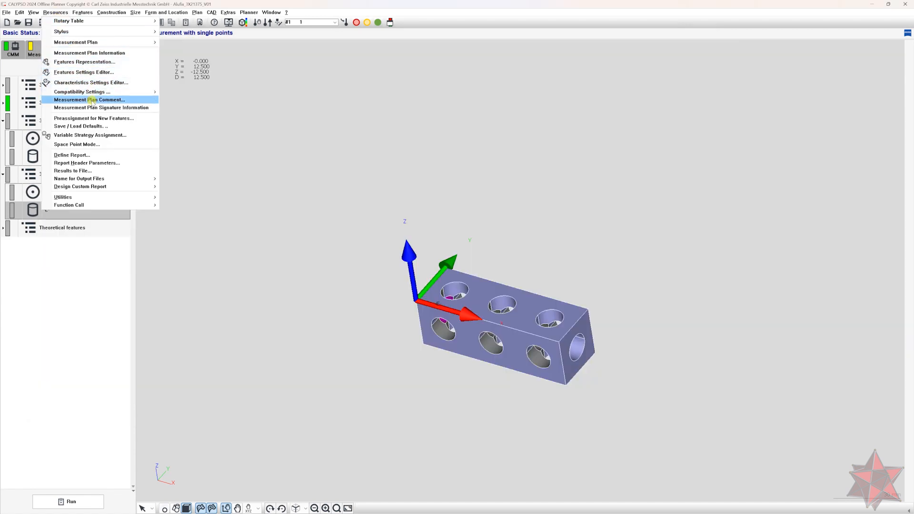
click(91, 100)
text(To access information about )
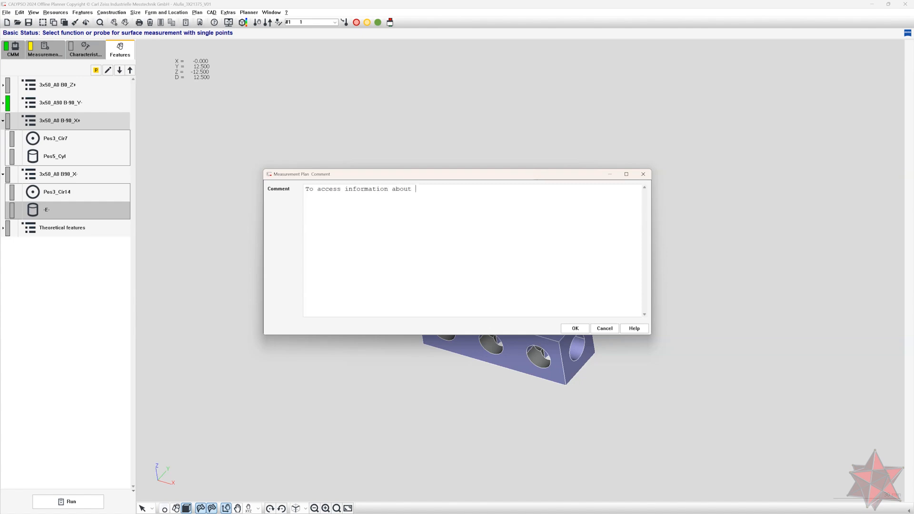
text(fixuting click the User Informat)
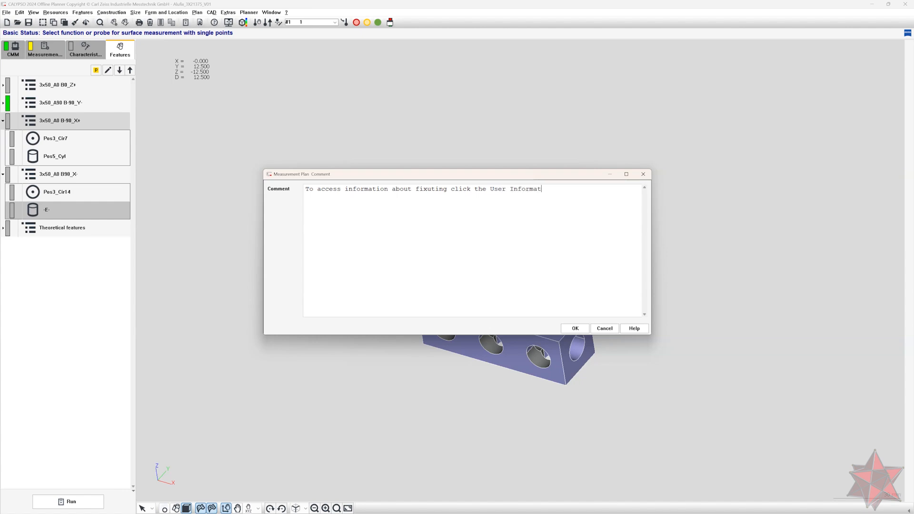
text(ion button.)
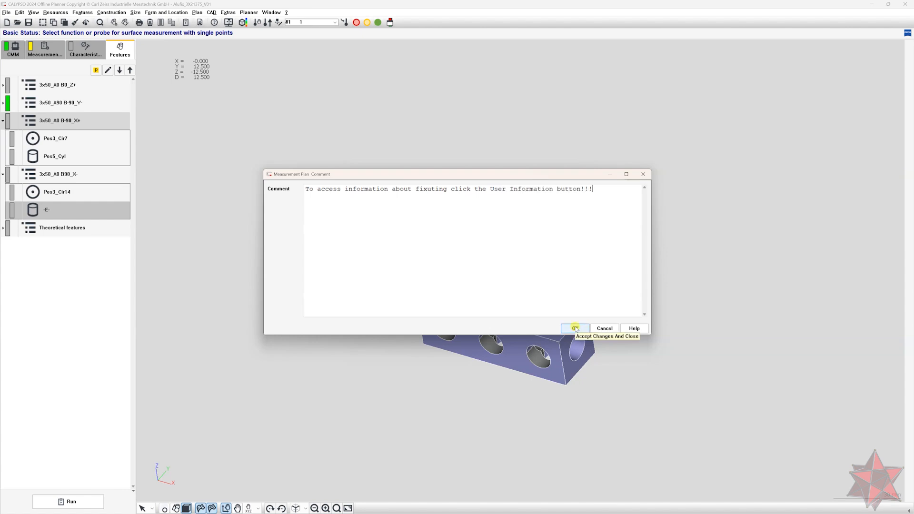
click(575, 329)
Set up the path for the CNC end park position with a clearance plane move in SP +Z.
mouse_move(217, 31)
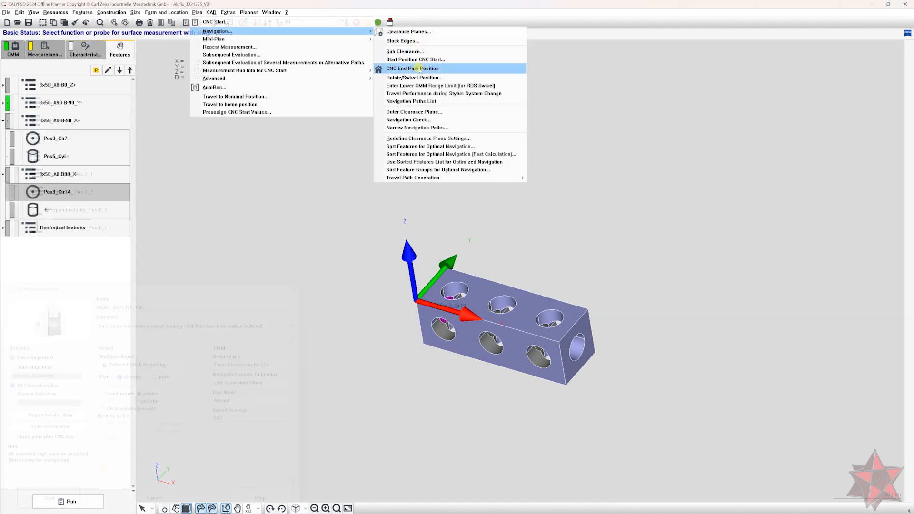
click(412, 68)
drag(48, 90, 393, 99)
click(361, 115)
drag(73, 54, 327, 115)
click(345, 179)
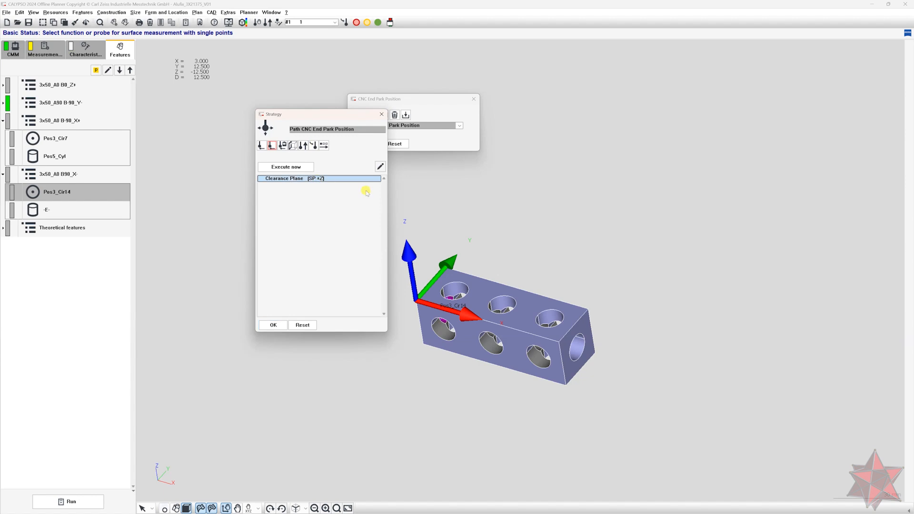
click(379, 167)
click(289, 186)
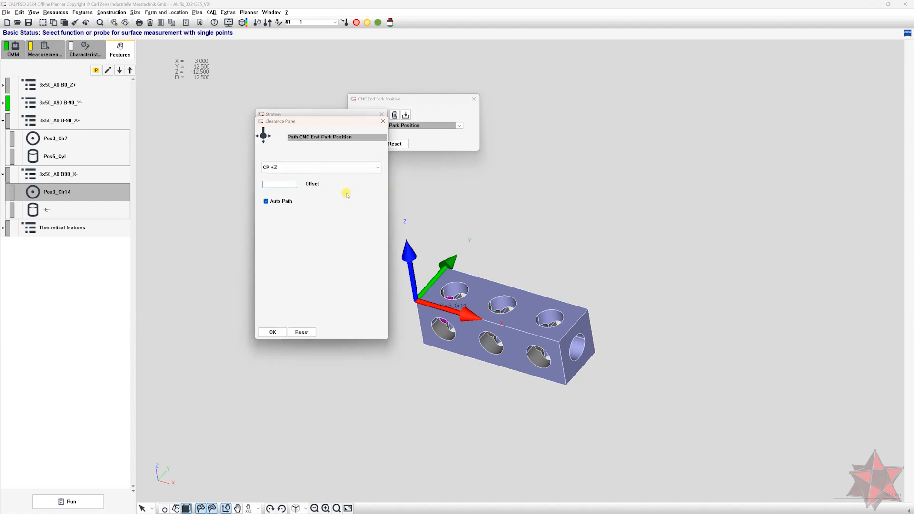
click(381, 114)
right_click(314, 179)
click(298, 211)
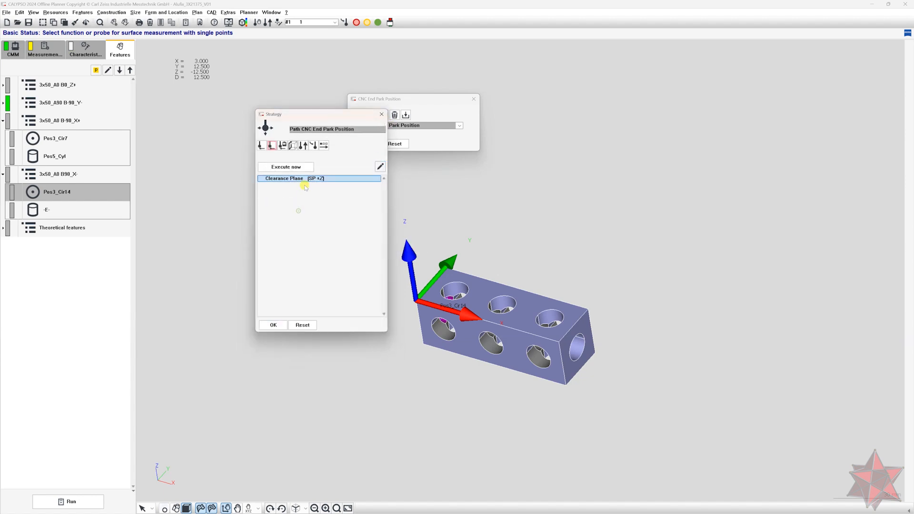
Add a position at X -200, Y 200, Z 200 to the CNC end park position path.
click(261, 147)
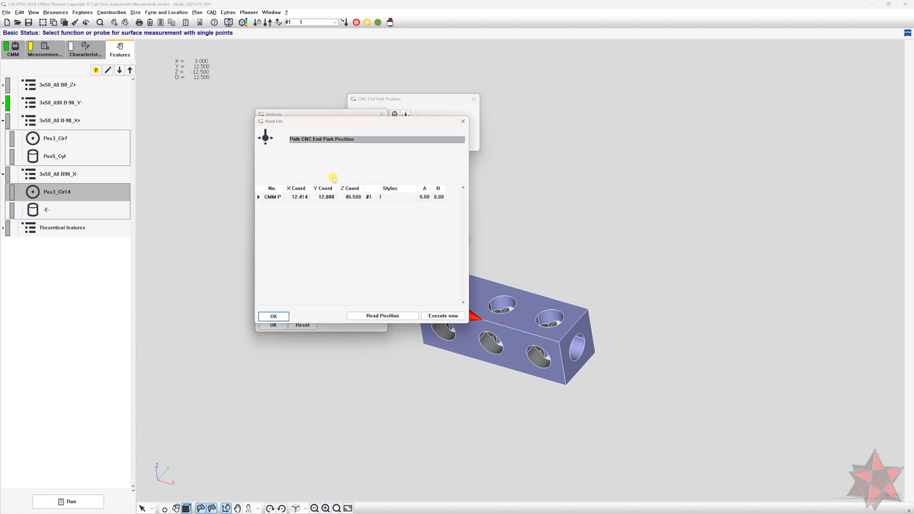
key(BackSpace)
text(-200)
key(Tab)
text(200)
key(Tab)
text(200)
key(Tab)
click(428, 319)
click(452, 331)
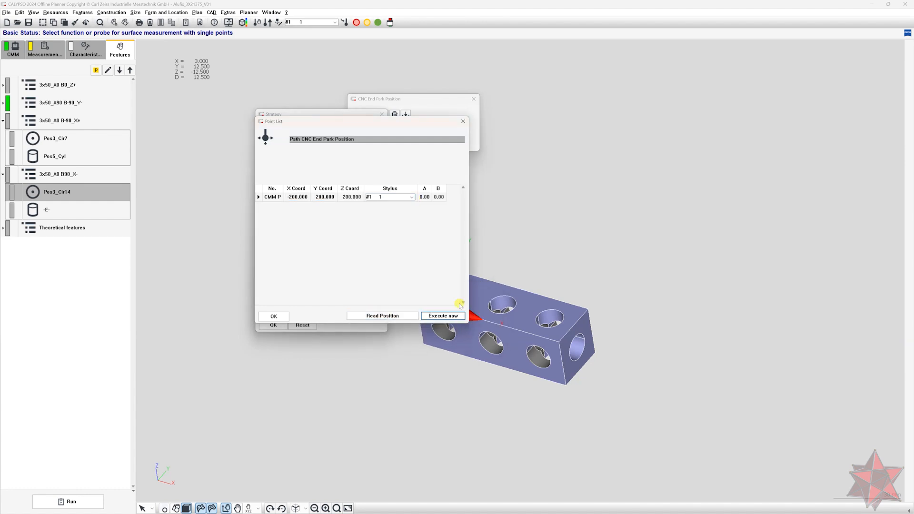
Give the CP +Z clearance plane move of the end park path an offset of 15.
double_click(304, 178)
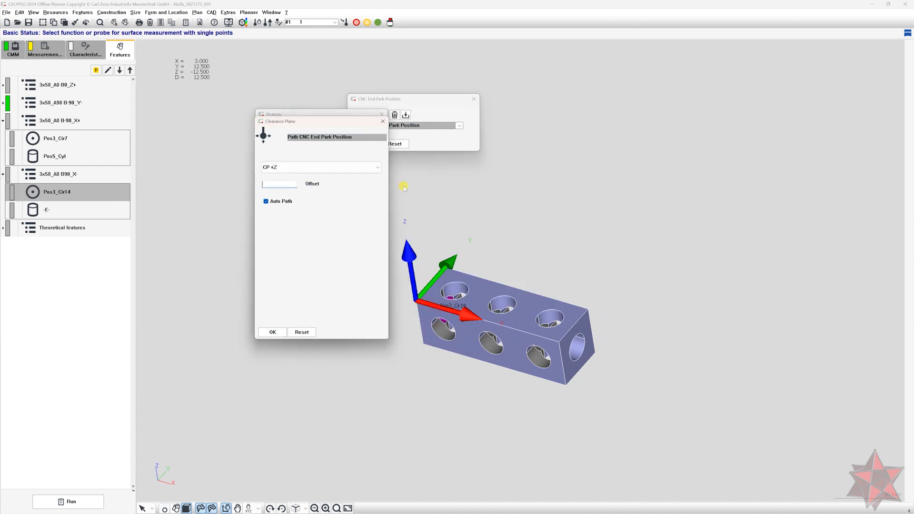
text(15)
click(273, 332)
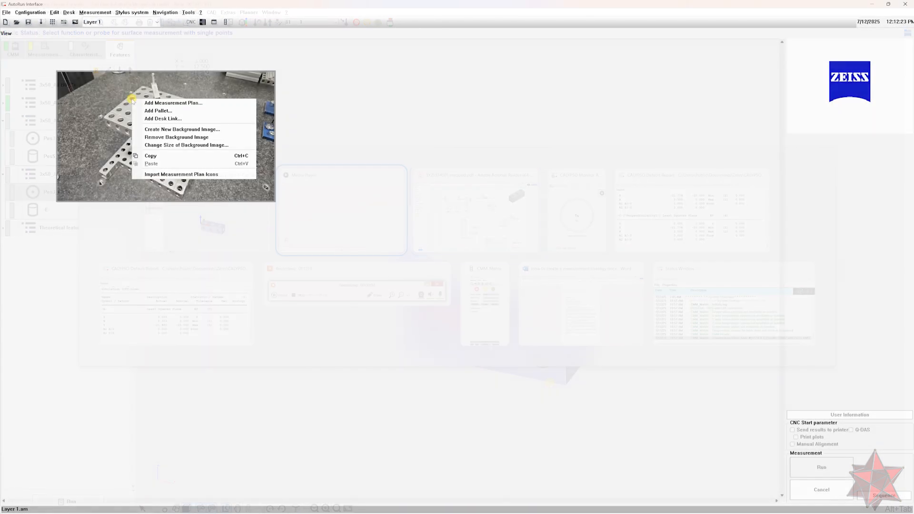
Switch to the AutoRun interface and add the Alufix measurement plan to the desk as an icon.
click(164, 103)
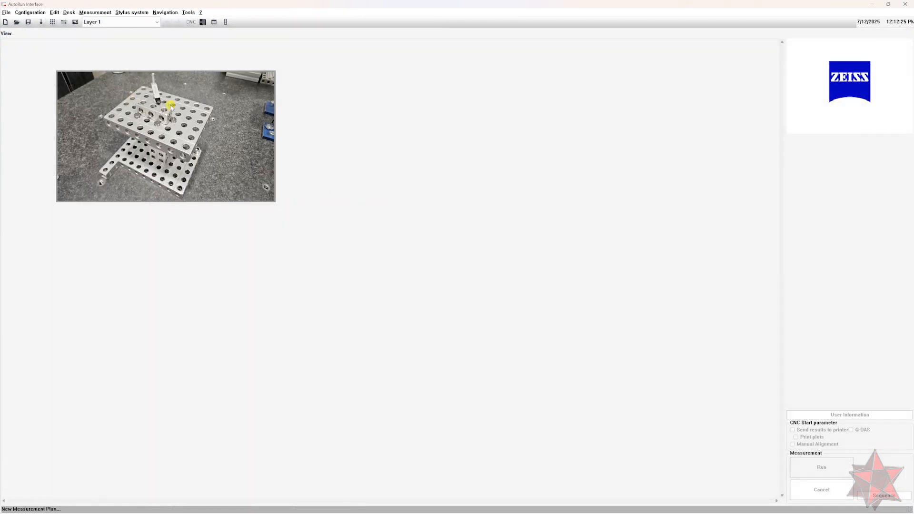
double_click(469, 220)
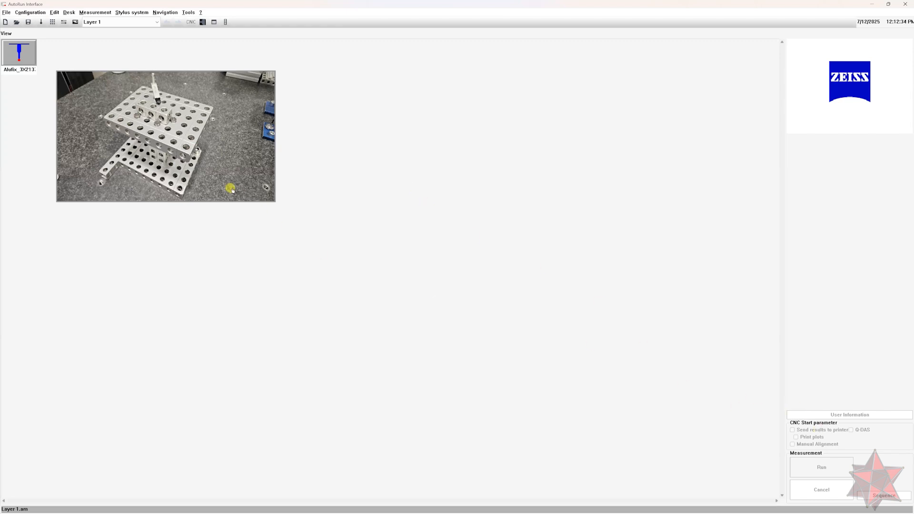
click(34, 56)
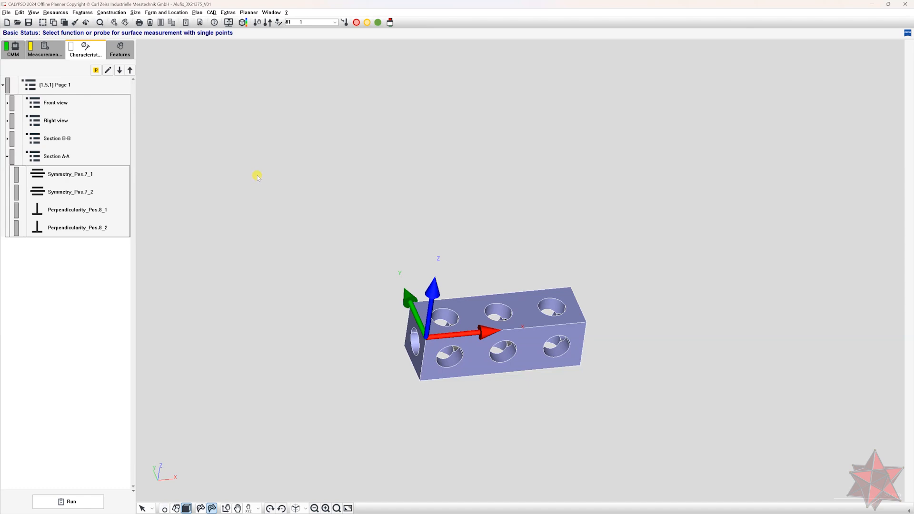
Back in CALYPSO, configure the results to file with measuring points on, a limit of 999, and point export off.
click(56, 13)
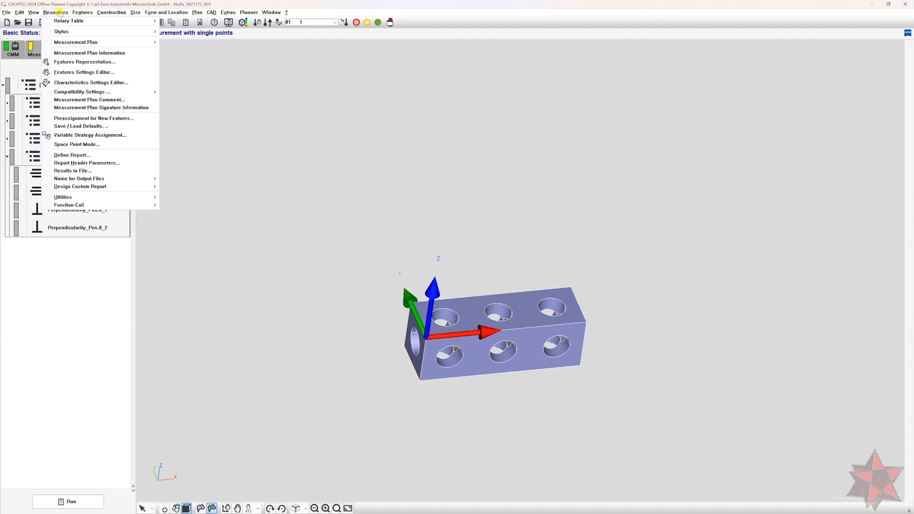
click(95, 170)
click(396, 210)
double_click(458, 210)
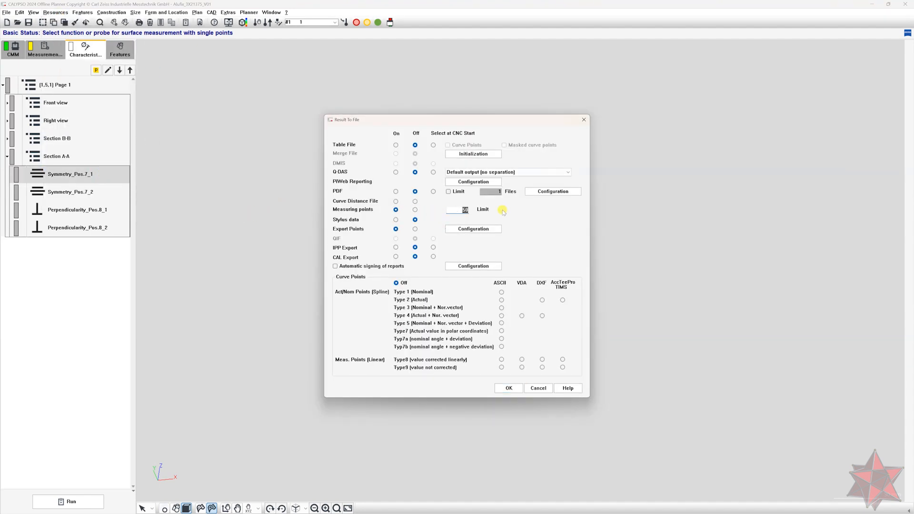
text(999)
click(415, 229)
click(509, 388)
Assign Characteristic.xlsm from the excel_report folder as the Excel report in the custom report definition.
click(46, 12)
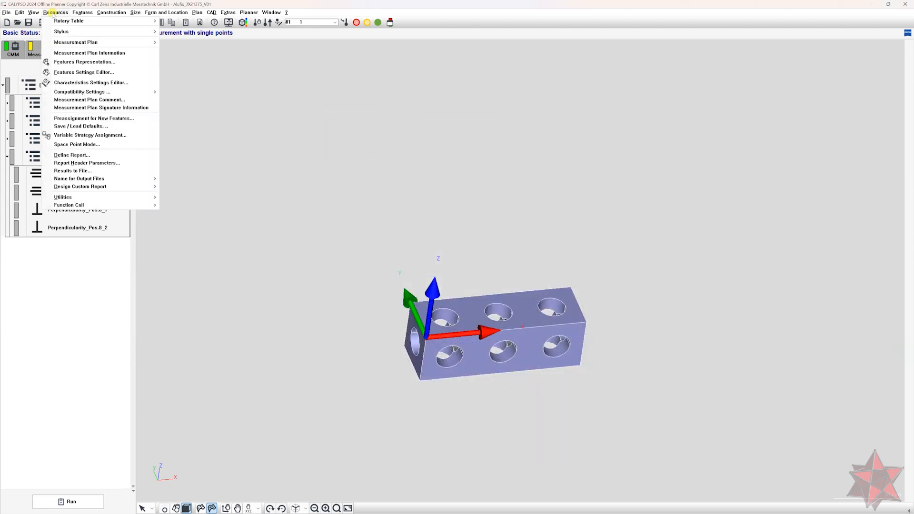
click(120, 157)
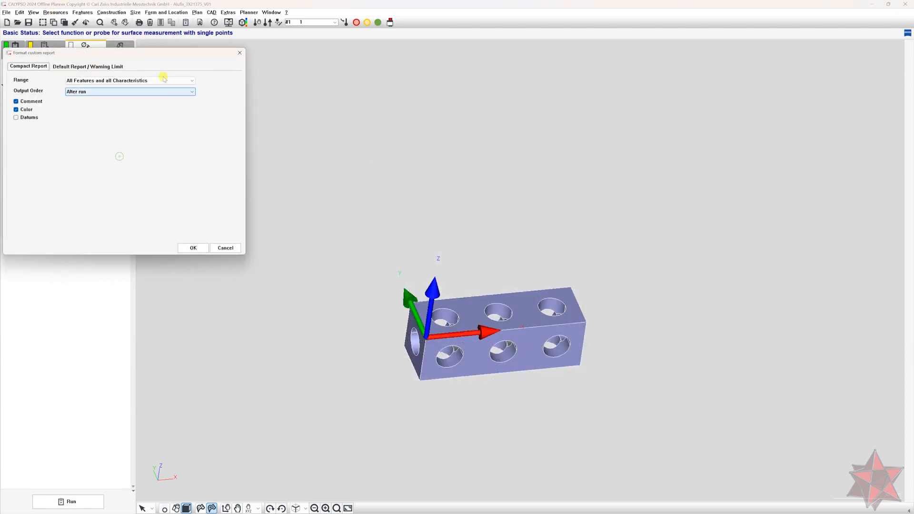
click(105, 66)
drag(105, 54, 221, 72)
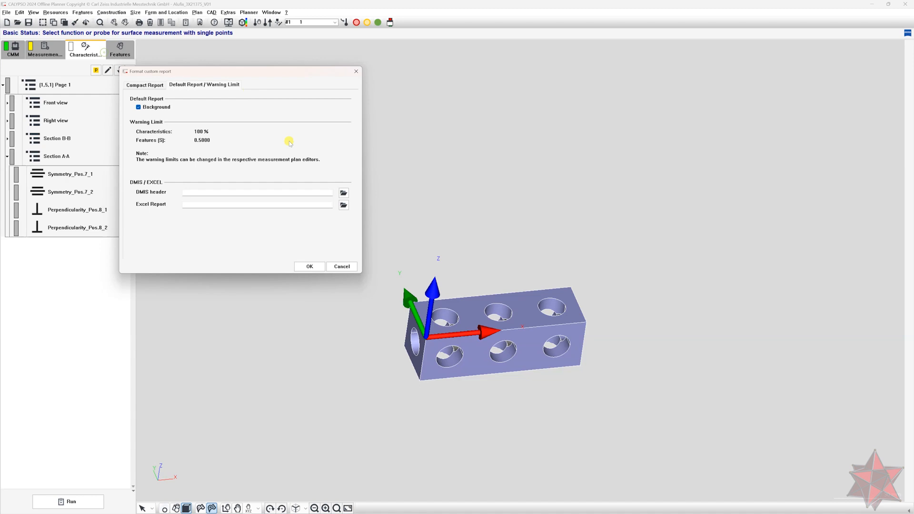
click(343, 205)
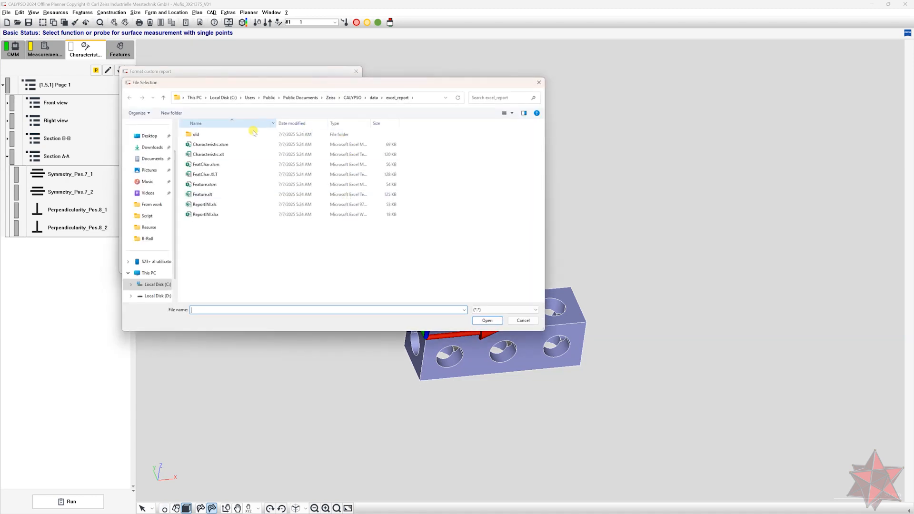
double_click(237, 145)
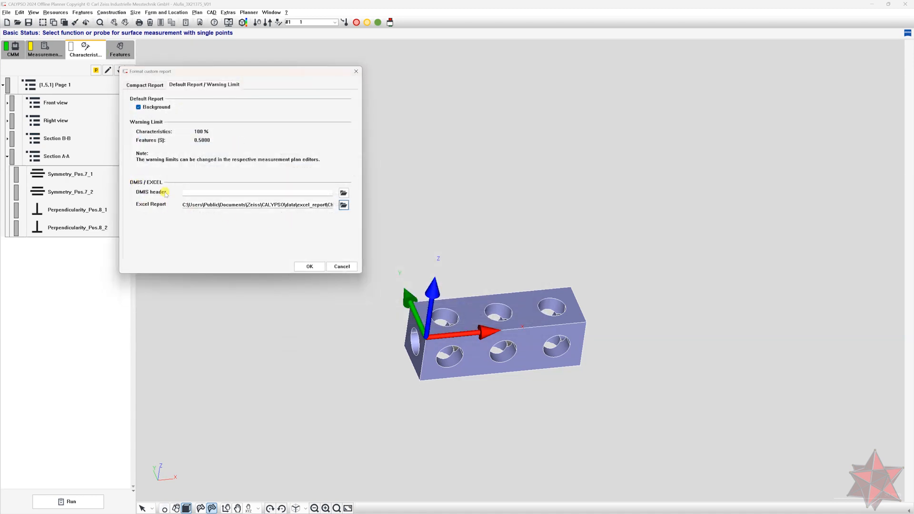
click(307, 266)
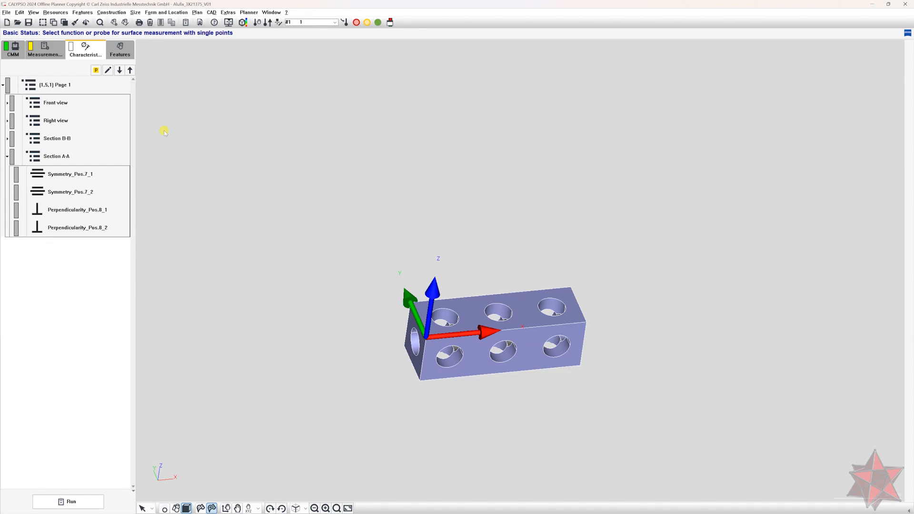
Include Cavity, Order and Part Number as run parameters in the report header of the multiple report.
click(47, 51)
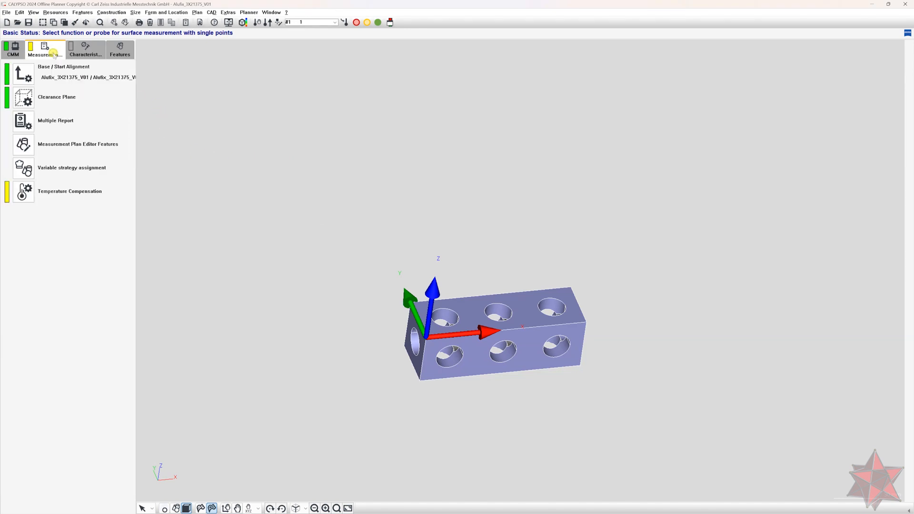
click(36, 124)
drag(452, 108, 361, 111)
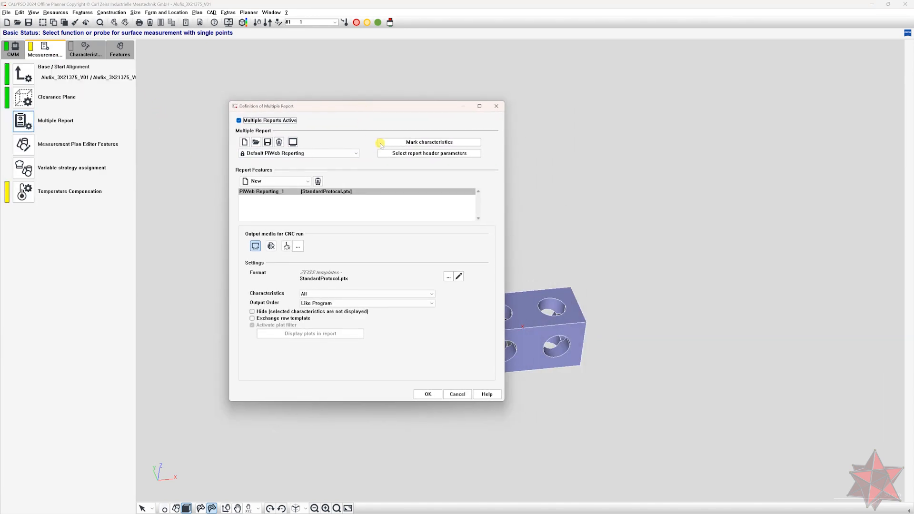
click(411, 153)
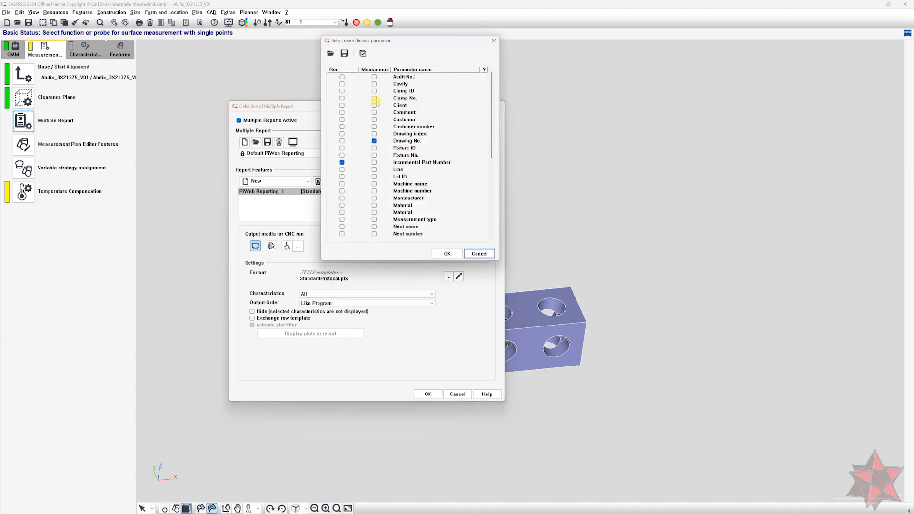
click(343, 85)
scroll(376, 155, down, 4)
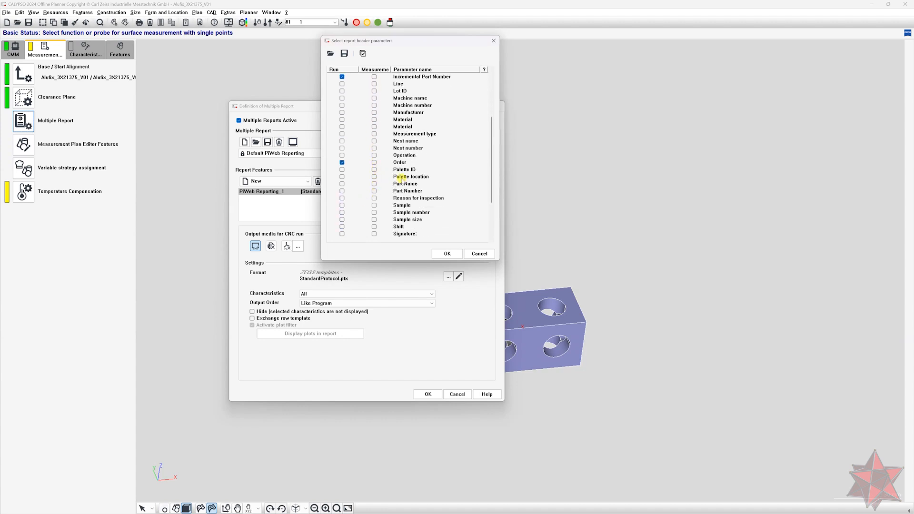
scroll(369, 198, down, 2)
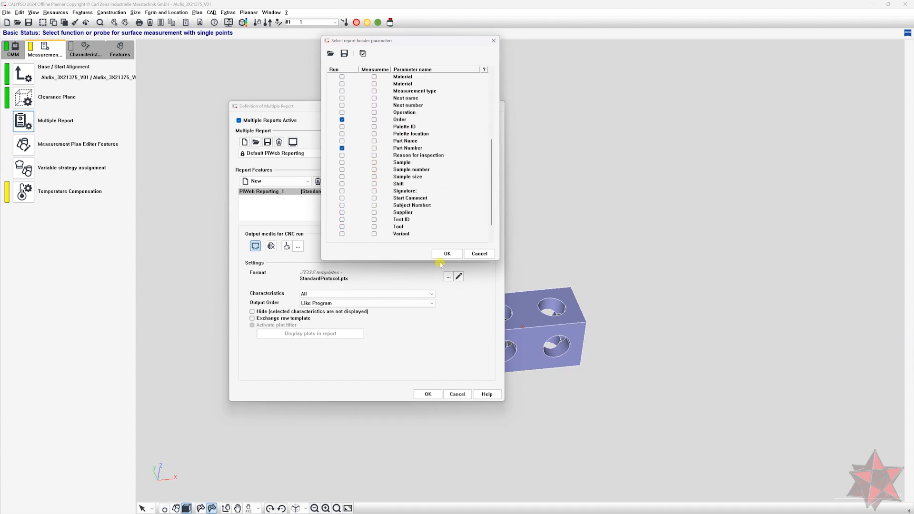
click(447, 253)
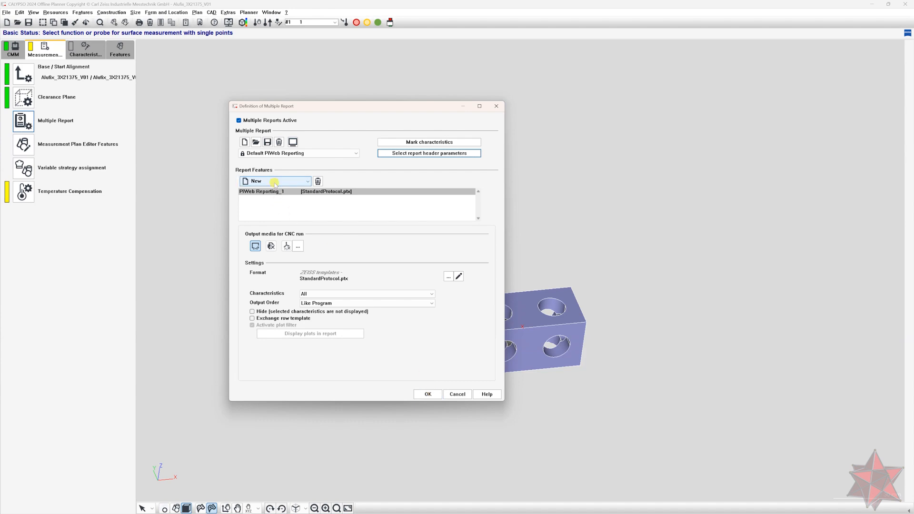
Add a second PiWeb report to the multiple report definition and assign it the TrendProtocol.ptx template.
click(307, 183)
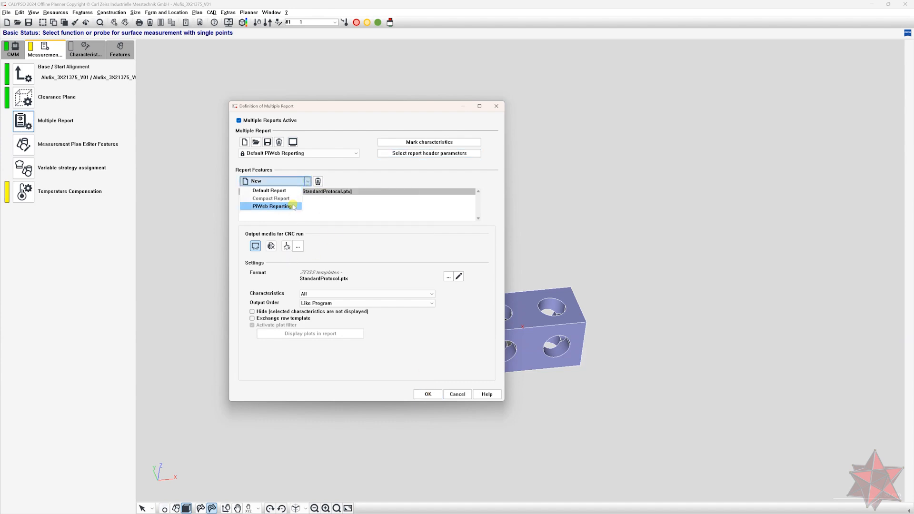
click(291, 206)
click(448, 276)
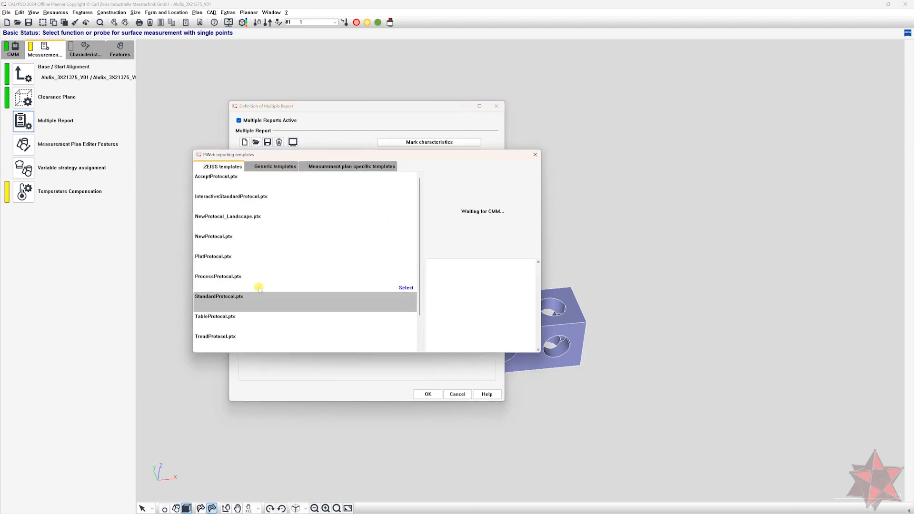
scroll(257, 290, down, 2)
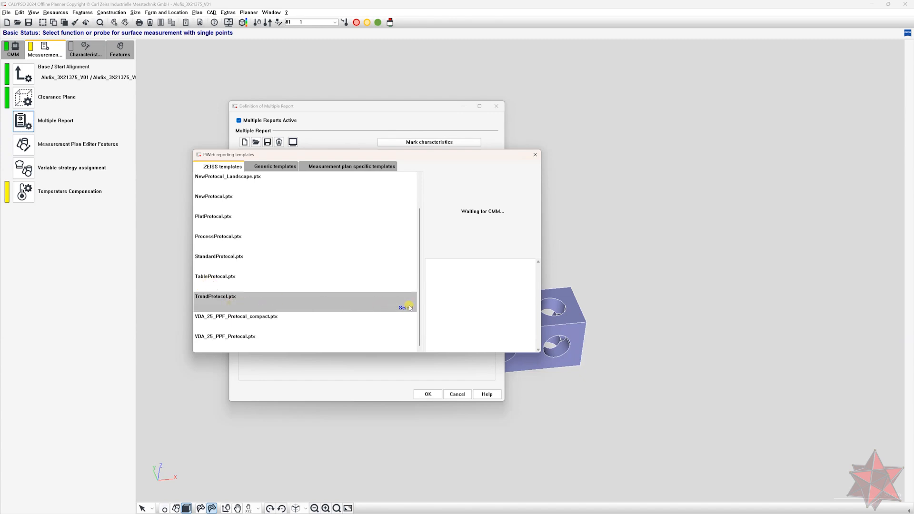
click(406, 308)
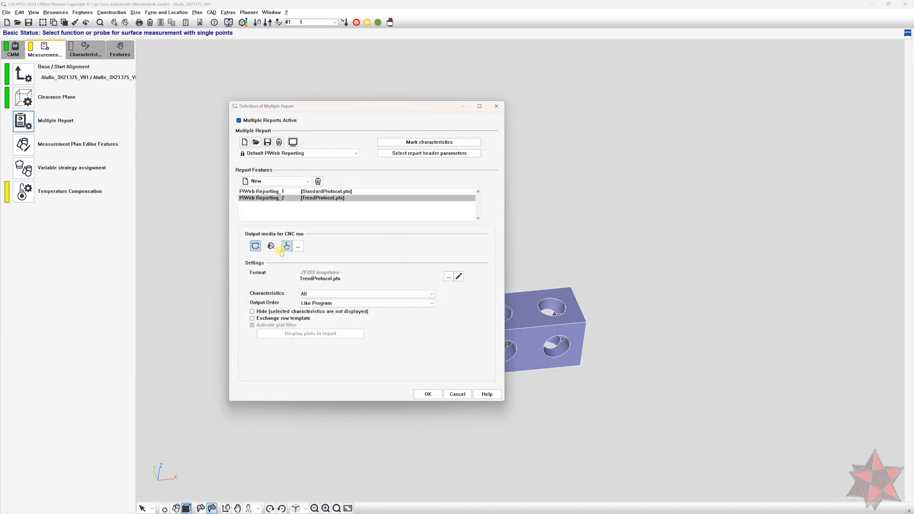
Enable printer and PDF output for the StandardProtocol report, and add a Default Report to the report features.
click(299, 192)
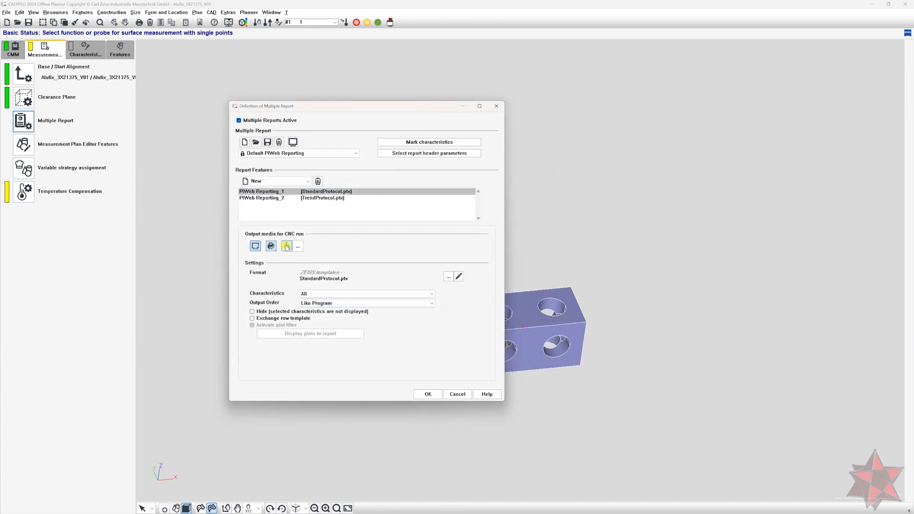
click(282, 181)
click(280, 190)
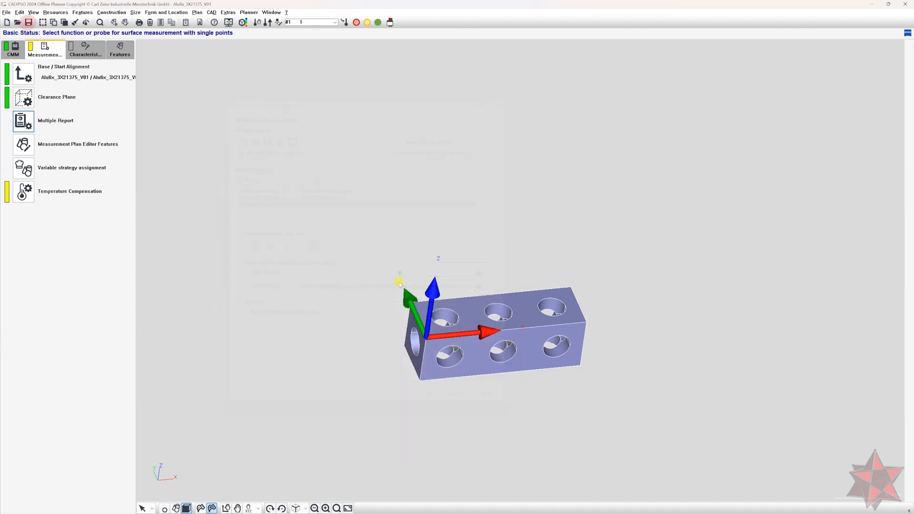
Reopen the multiple report definition and review the settings of the TrendProtocol report and the default report.
middle_drag(397, 280, 353, 239)
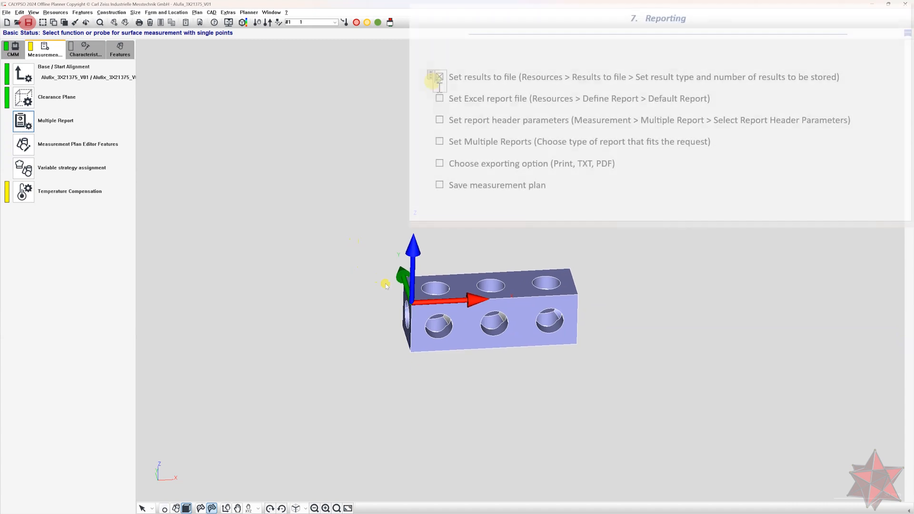
click(55, 123)
click(391, 200)
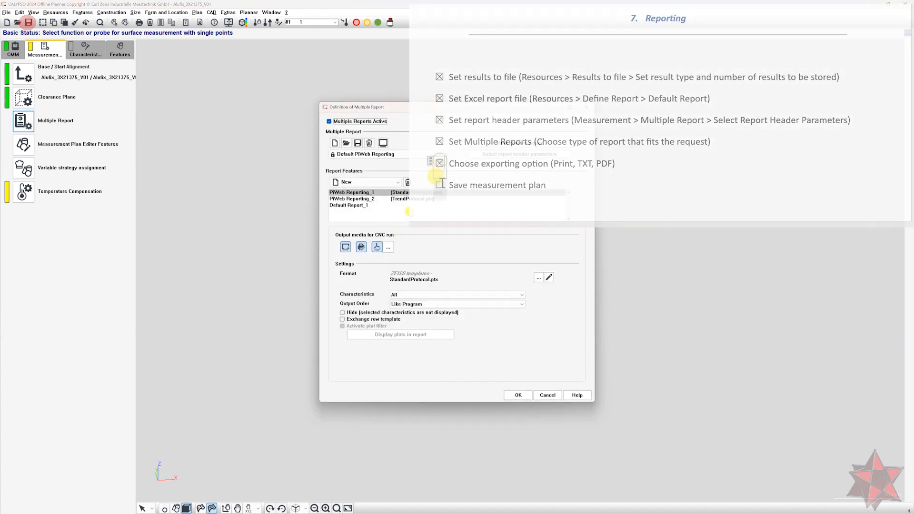
click(391, 205)
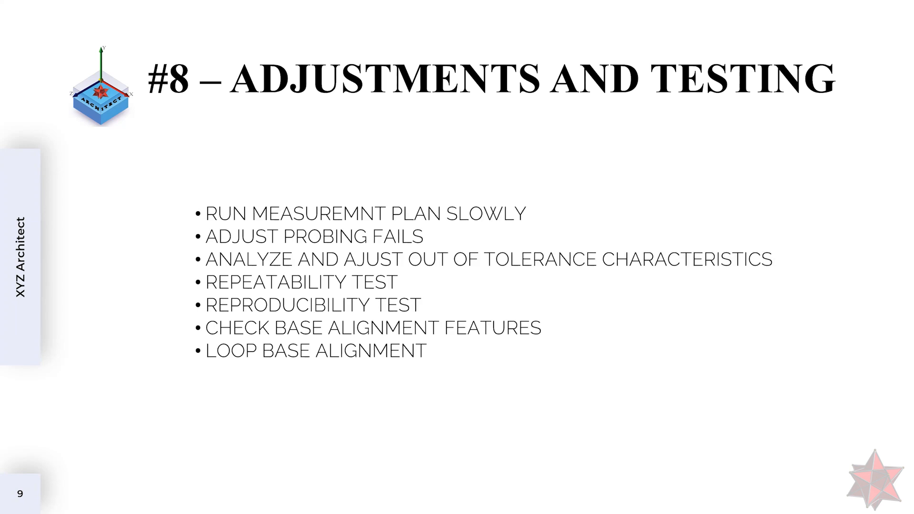
In the measurement plan start settings, adjust the run speed and set the order of run to From Feature List.
drag(231, 286, 364, 110)
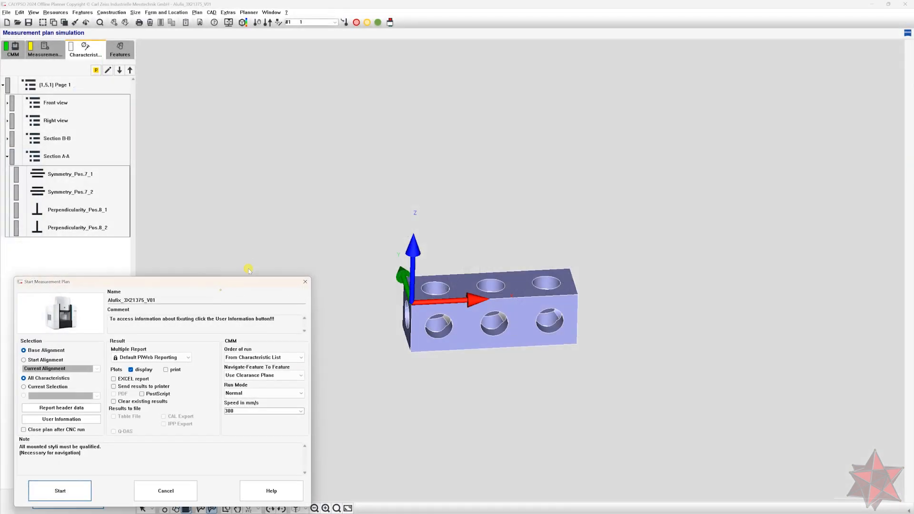
double_click(356, 240)
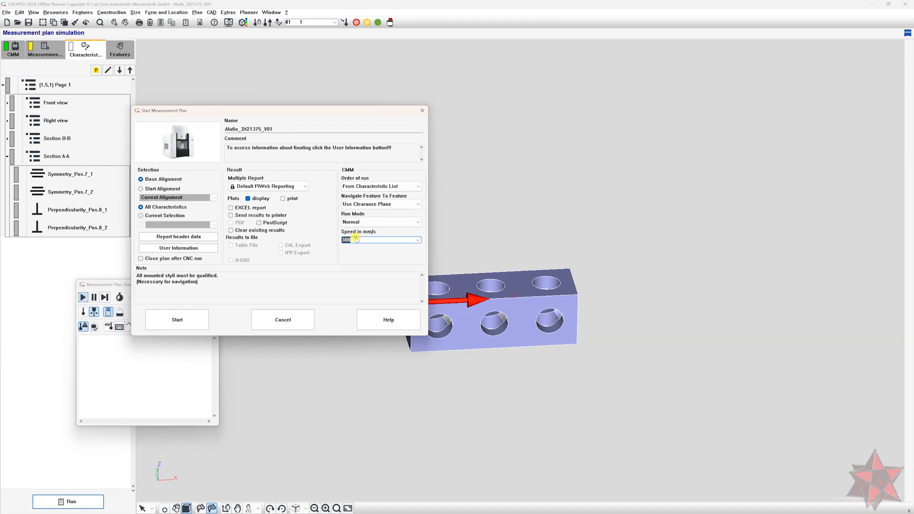
click(381, 187)
click(381, 197)
Enable clearing of existing results and choose the start alignment for the measurement plan run.
click(231, 230)
click(211, 197)
click(210, 204)
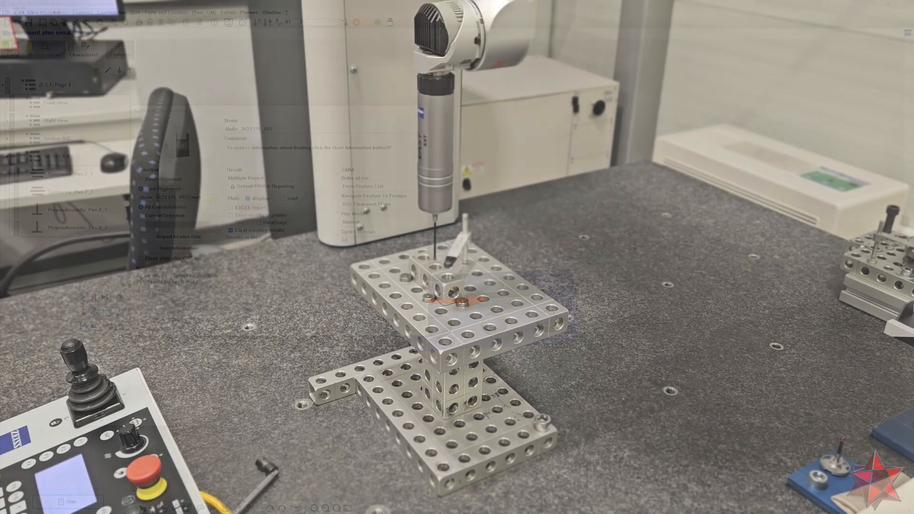